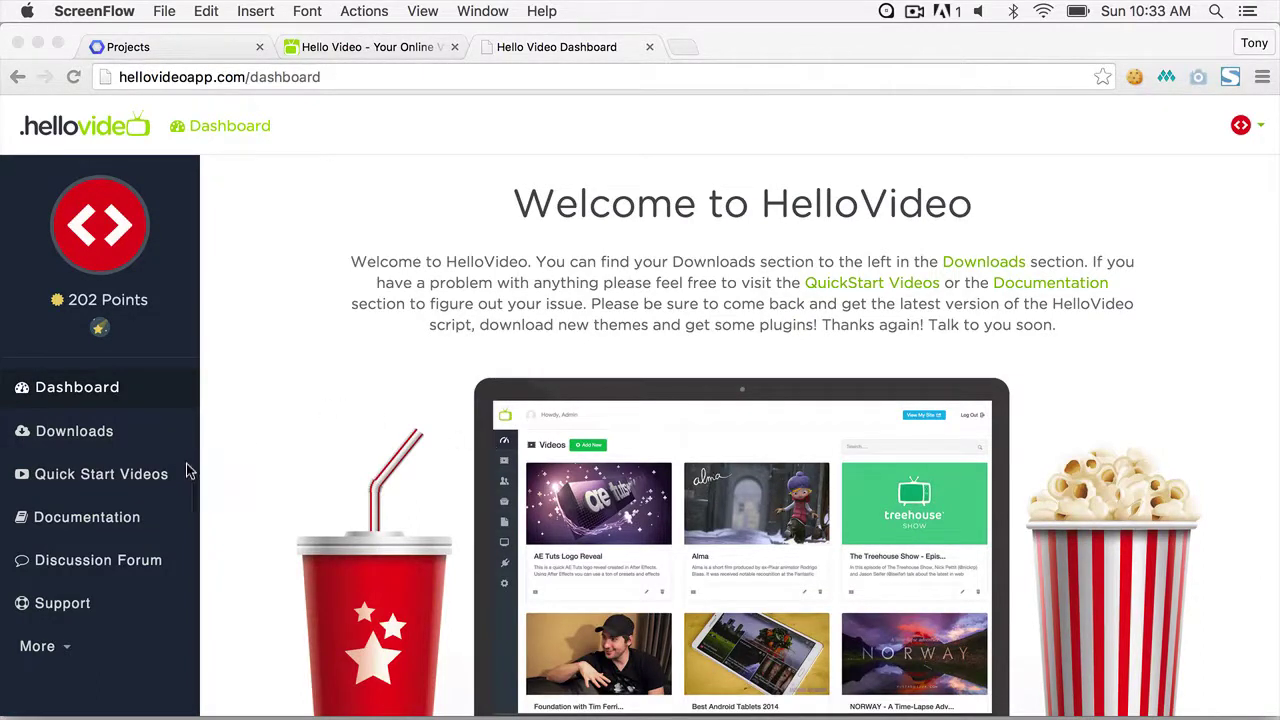
- Download the Video Series Plugin from the Dashboard's Downloads page as series.zip
{"action": "left_click", "coordinate": [91, 437]}
{"action": "left_click", "coordinate": [78, 439]}
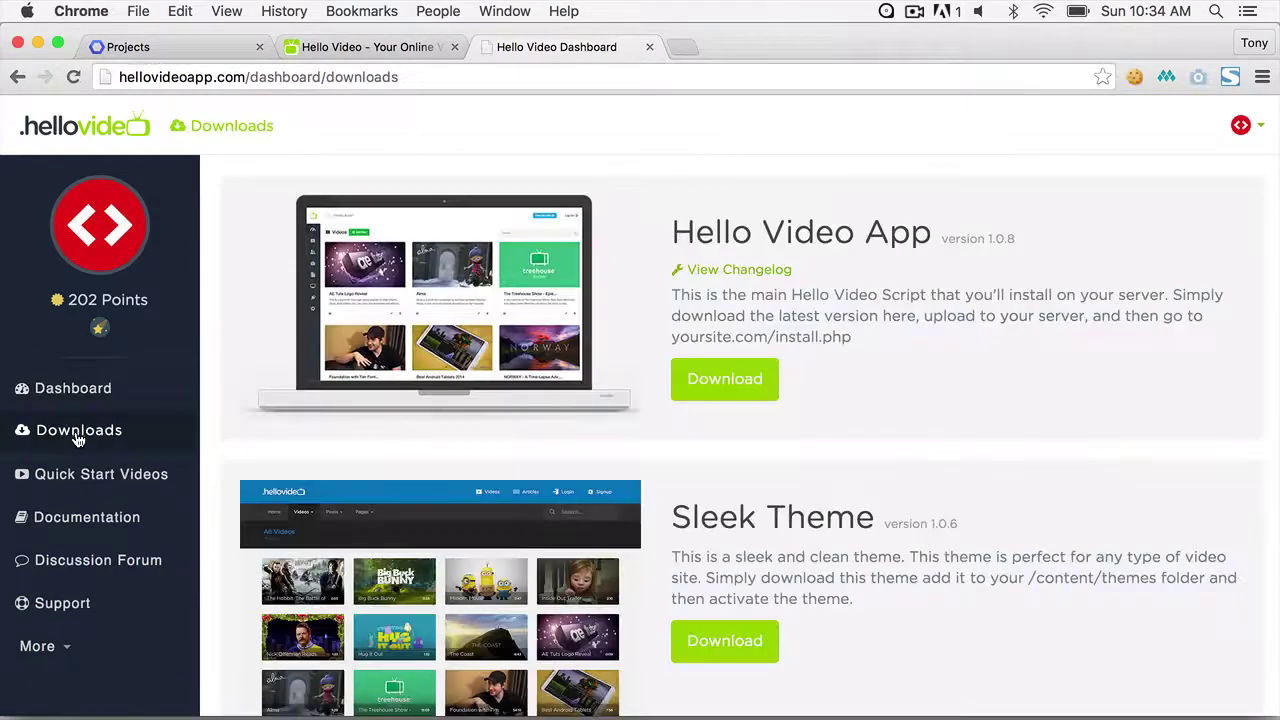
{"action": "scroll", "coordinate": [730, 562], "scroll_direction": "down", "scroll_amount": 5}
{"action": "scroll", "coordinate": [735, 565], "scroll_direction": "down", "scroll_amount": 20}
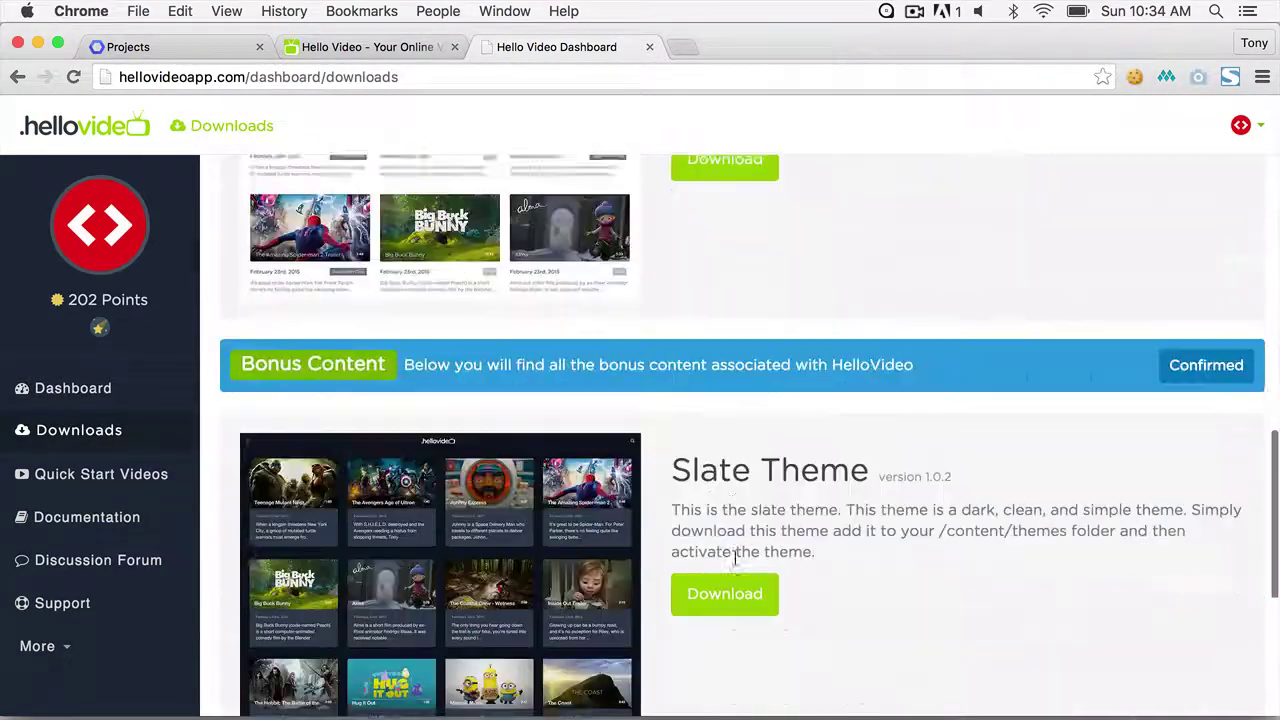
{"action": "scroll", "coordinate": [735, 565], "scroll_direction": "down", "scroll_amount": 2}
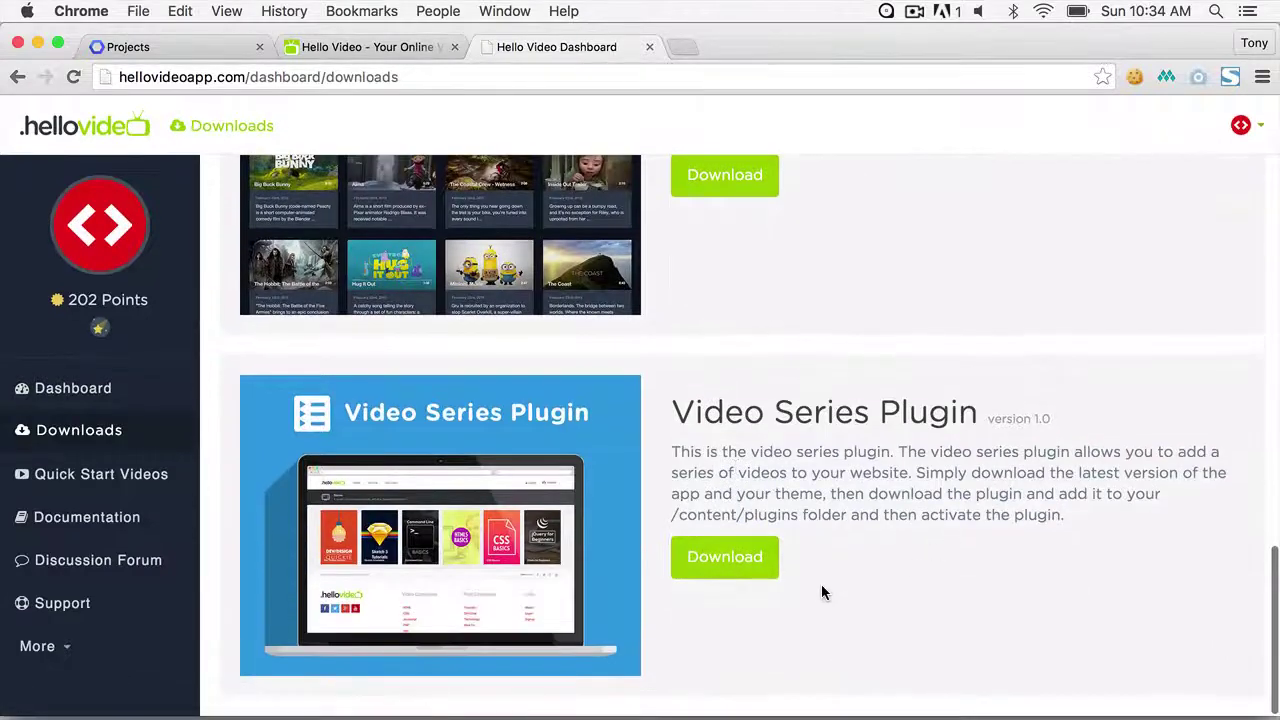
{"action": "left_click", "coordinate": [757, 563]}
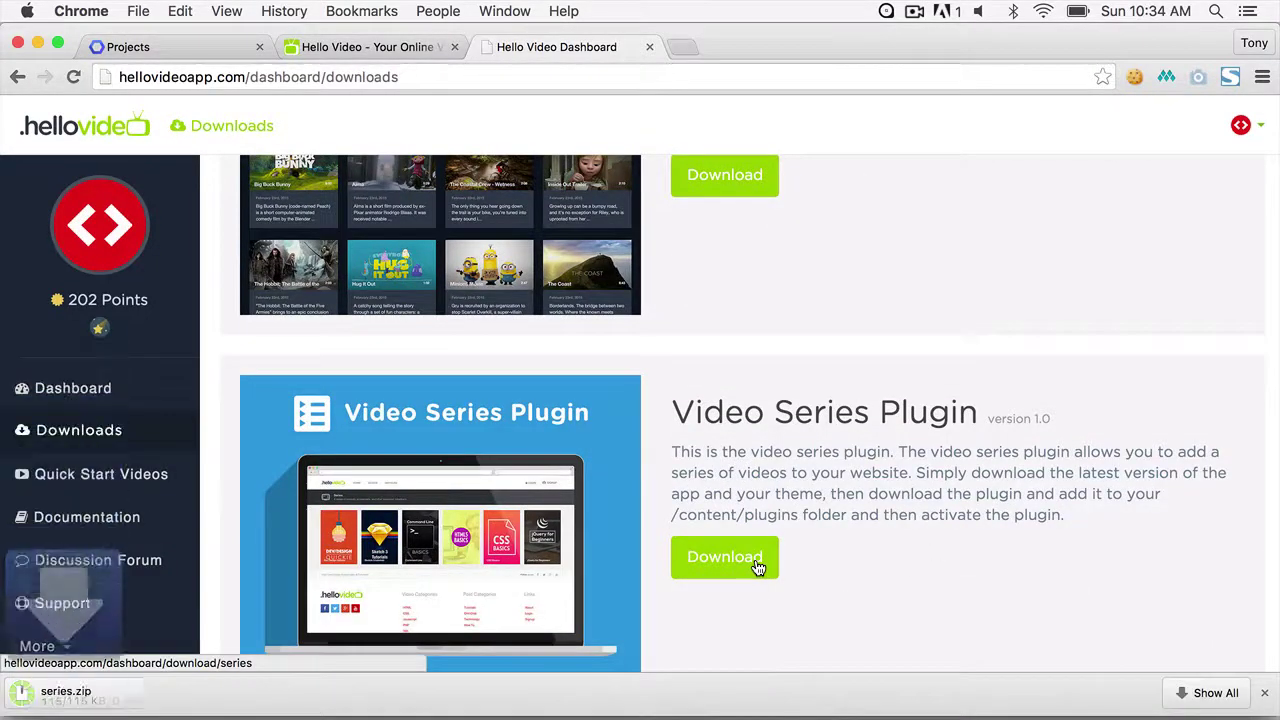
{"action": "left_click", "coordinate": [201, 690]}
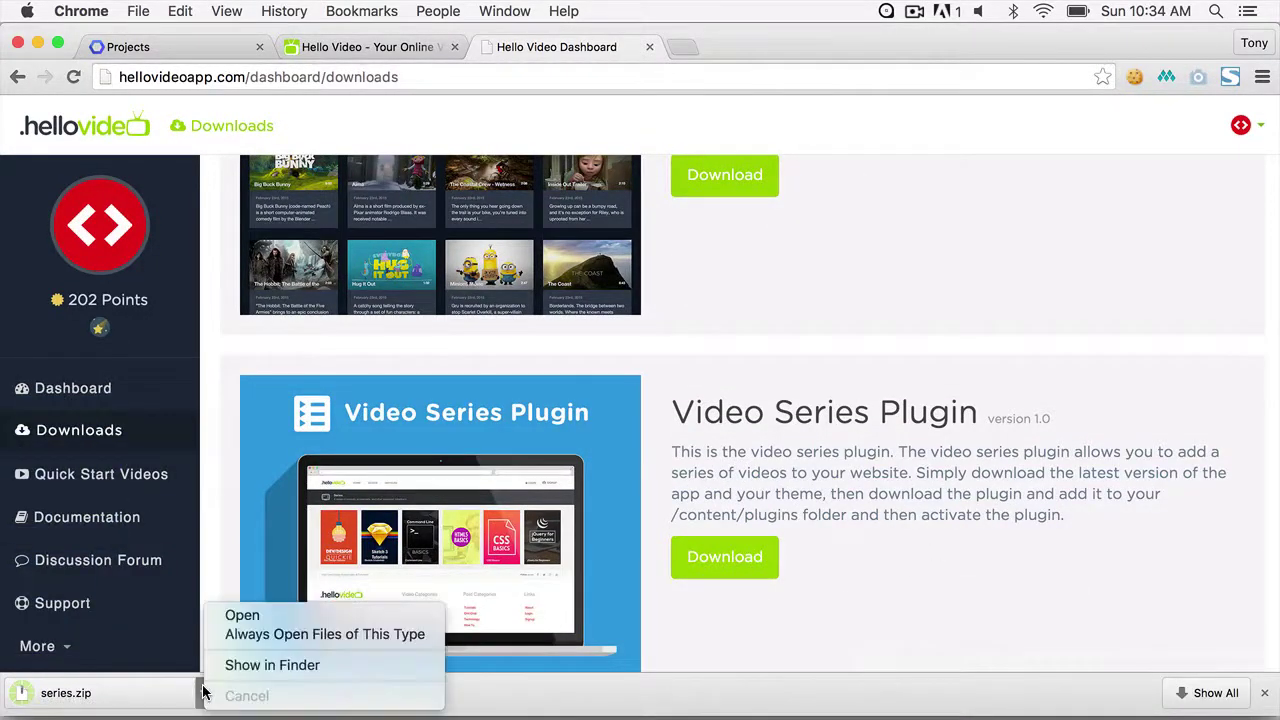
- Unzip series.zip into a series folder and open a second Finder window
{"action": "left_click", "coordinate": [260, 664]}
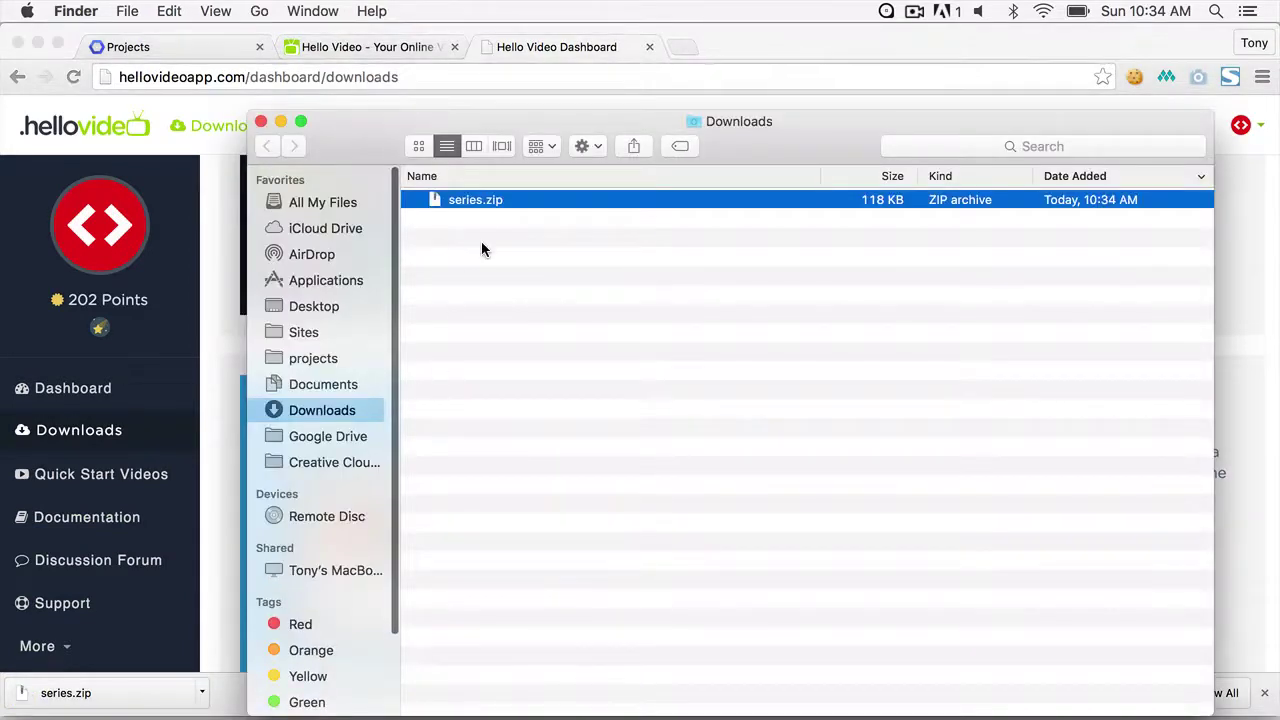
{"action": "double_click", "coordinate": [457, 199]}
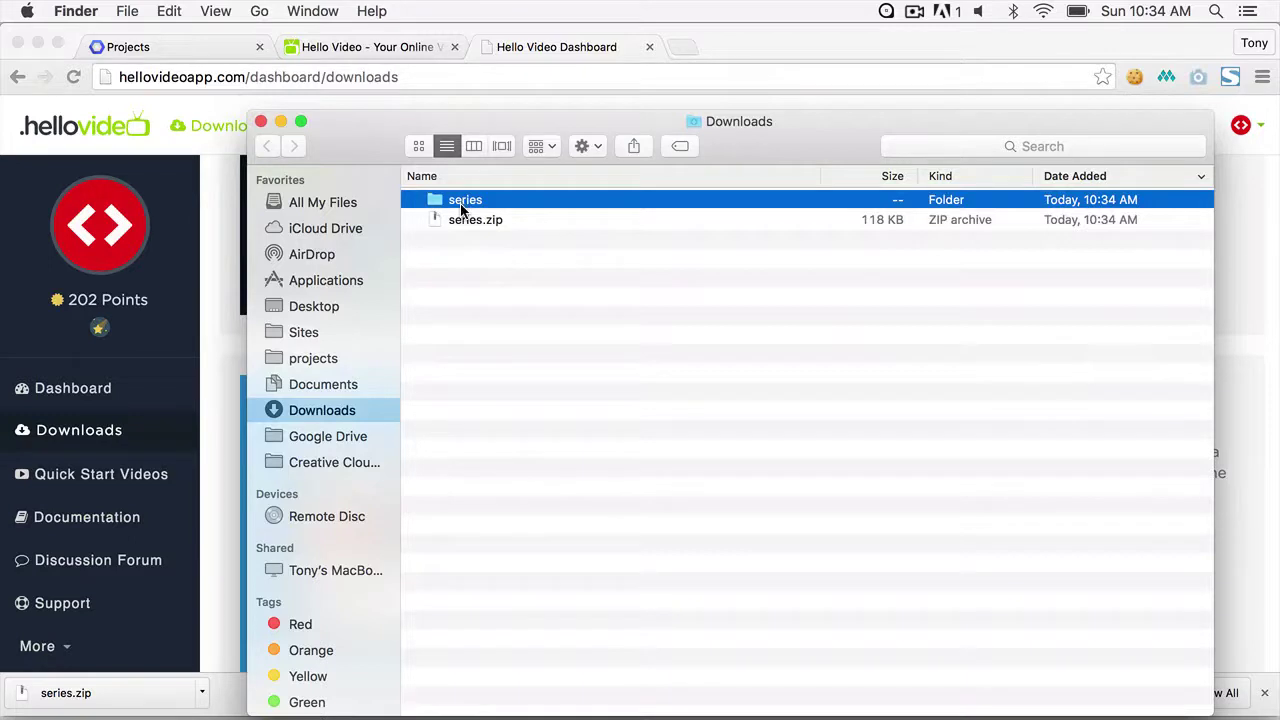
{"action": "mouse_move", "coordinate": [318, 705]}
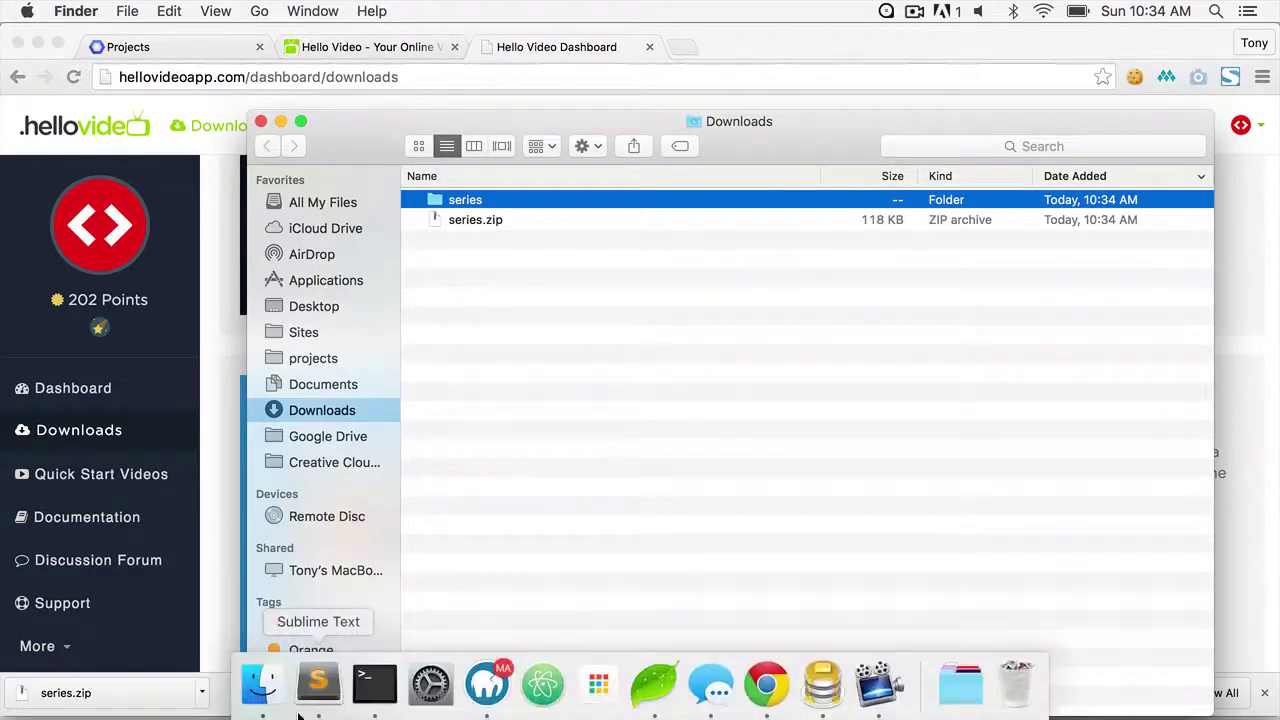
{"action": "right_click", "coordinate": [263, 690]}
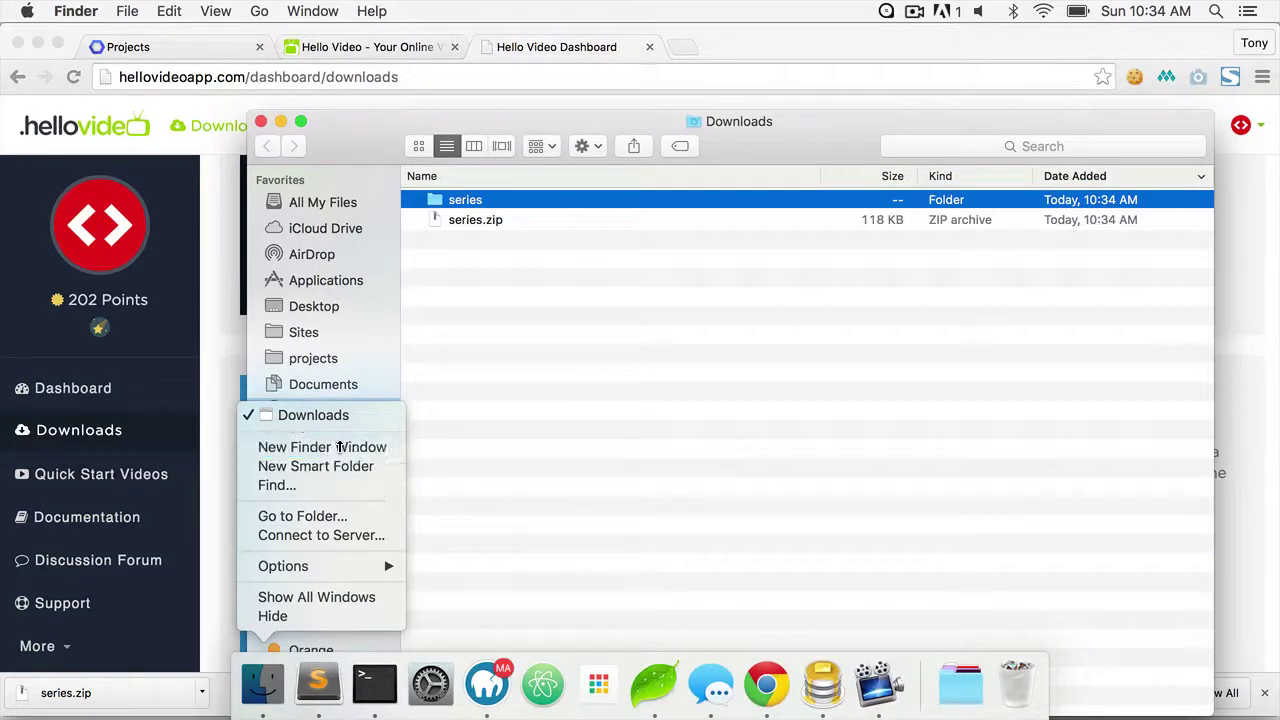
{"action": "left_click", "coordinate": [334, 447]}
- Move the extracted series folder into Sites/yoursite/content/plugins beside hello
{"action": "left_click", "coordinate": [310, 309]}
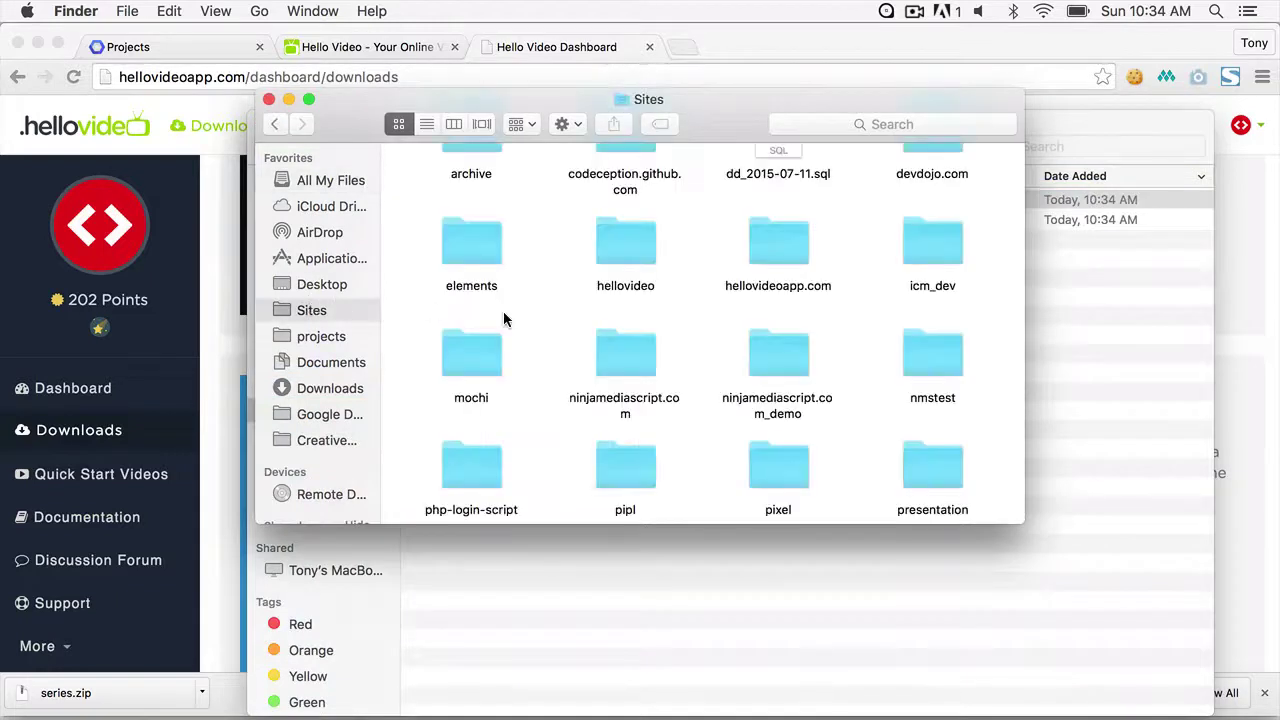
{"action": "scroll", "coordinate": [769, 407], "scroll_direction": "down", "scroll_amount": 8}
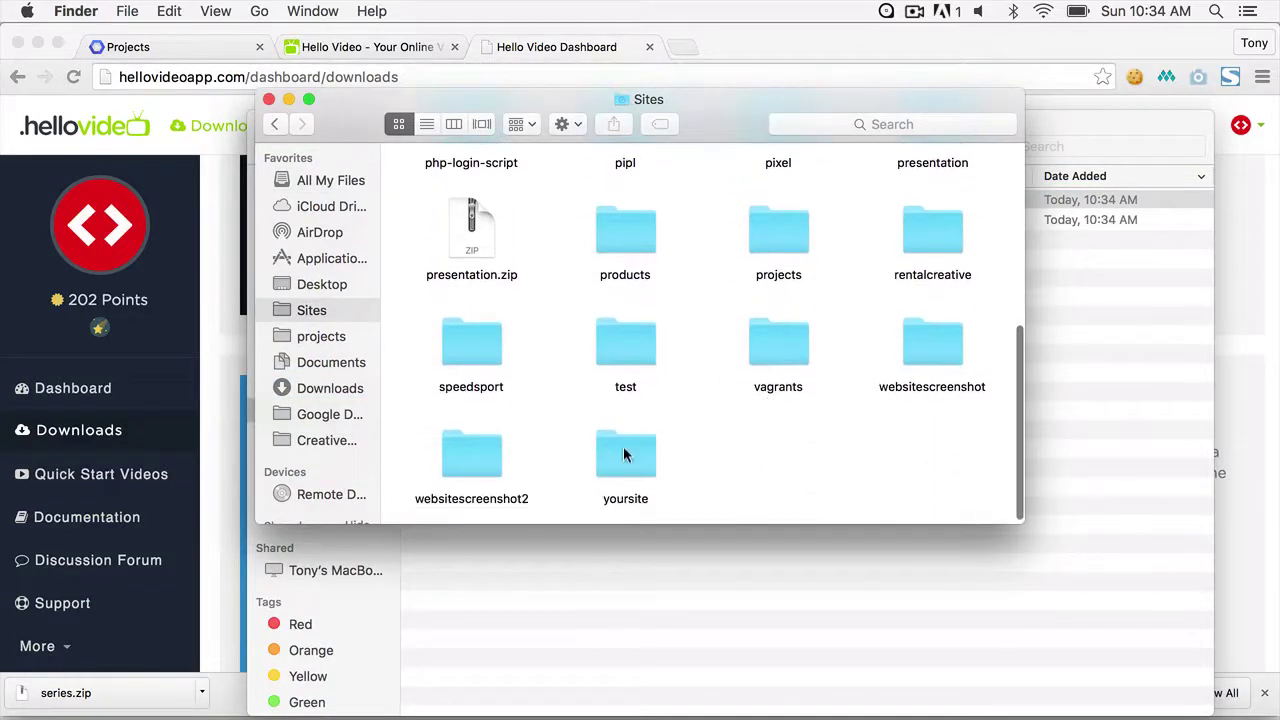
{"action": "double_click", "coordinate": [637, 449]}
{"action": "double_click", "coordinate": [596, 190]}
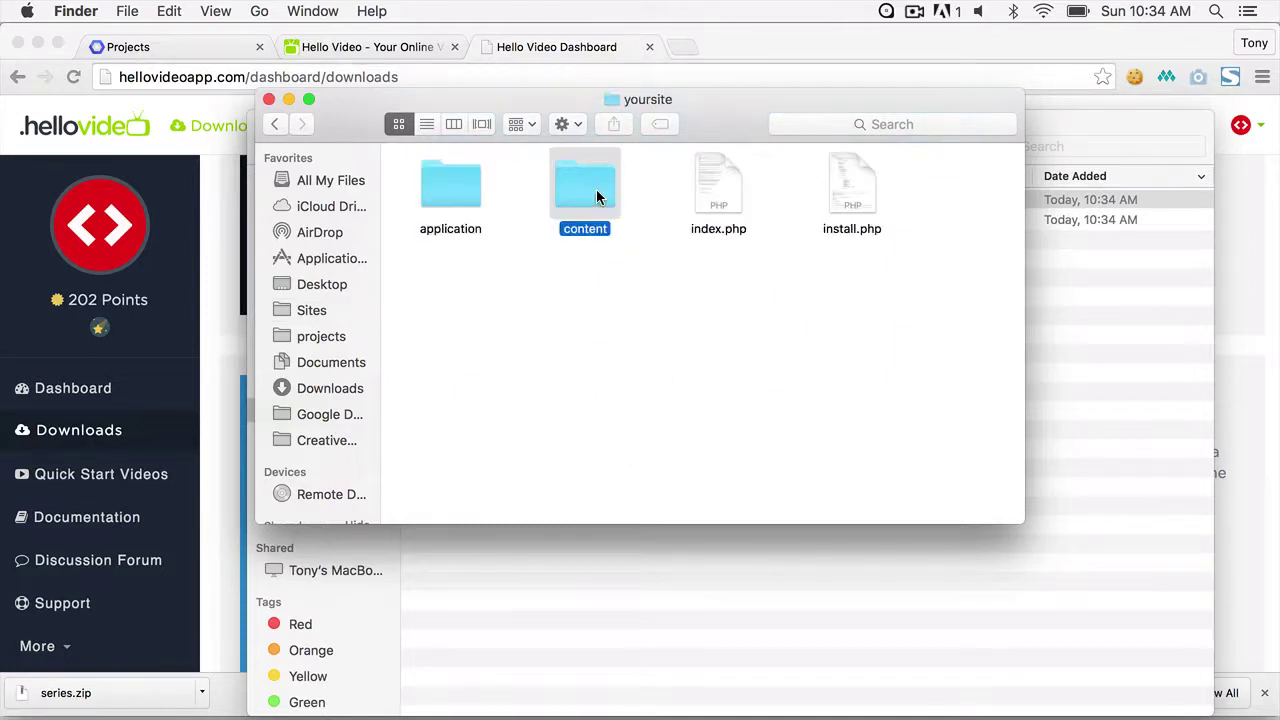
{"action": "left_click", "coordinate": [671, 197]}
{"action": "double_click", "coordinate": [671, 197]}
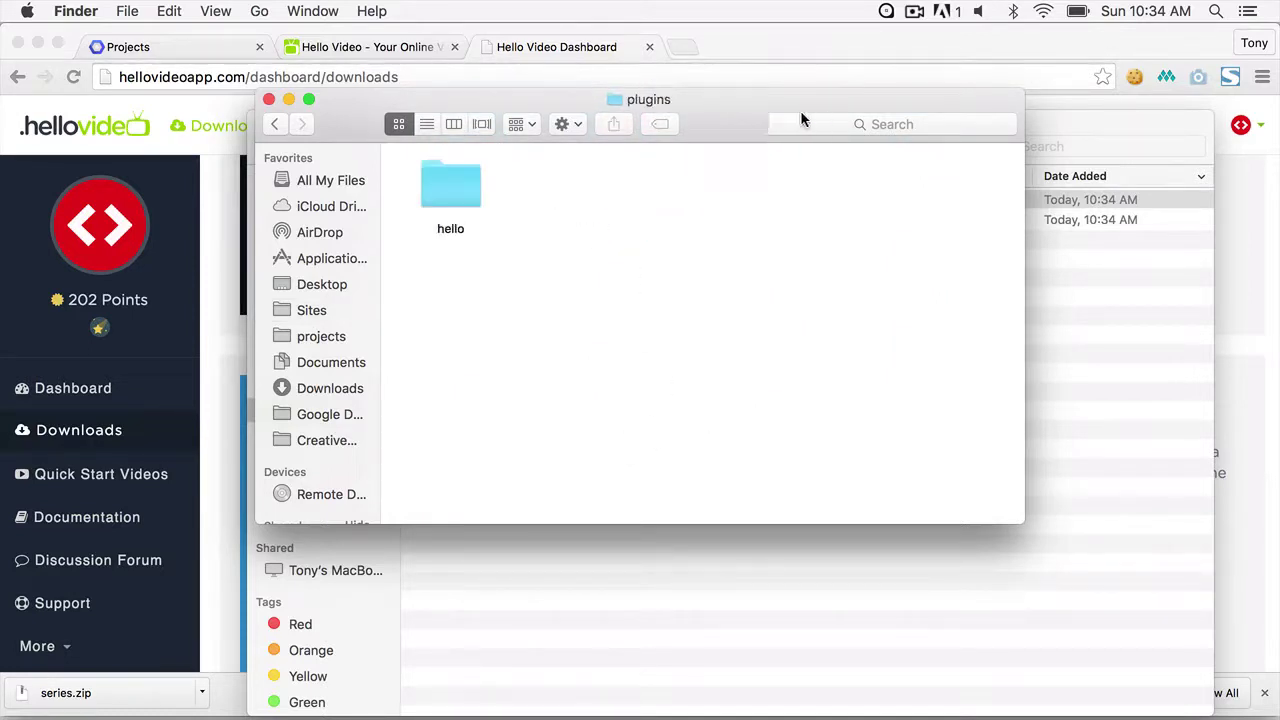
{"action": "left_click_drag", "start_coordinate": [740, 108], "coordinate": [364, 131]}
{"action": "left_click_drag", "start_coordinate": [797, 123], "coordinate": [892, 141]}
{"action": "left_click_drag", "start_coordinate": [580, 219], "coordinate": [266, 320]}
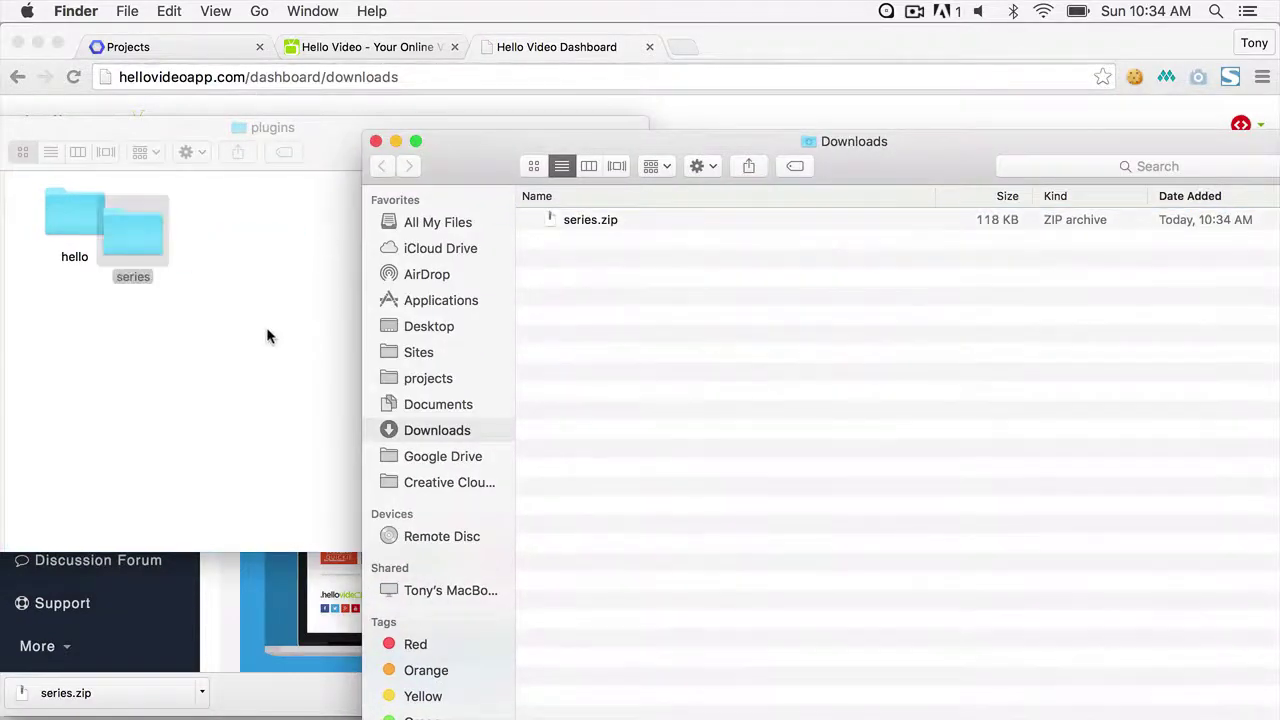
{"action": "left_click", "coordinate": [269, 366]}
{"action": "left_click", "coordinate": [395, 47]}
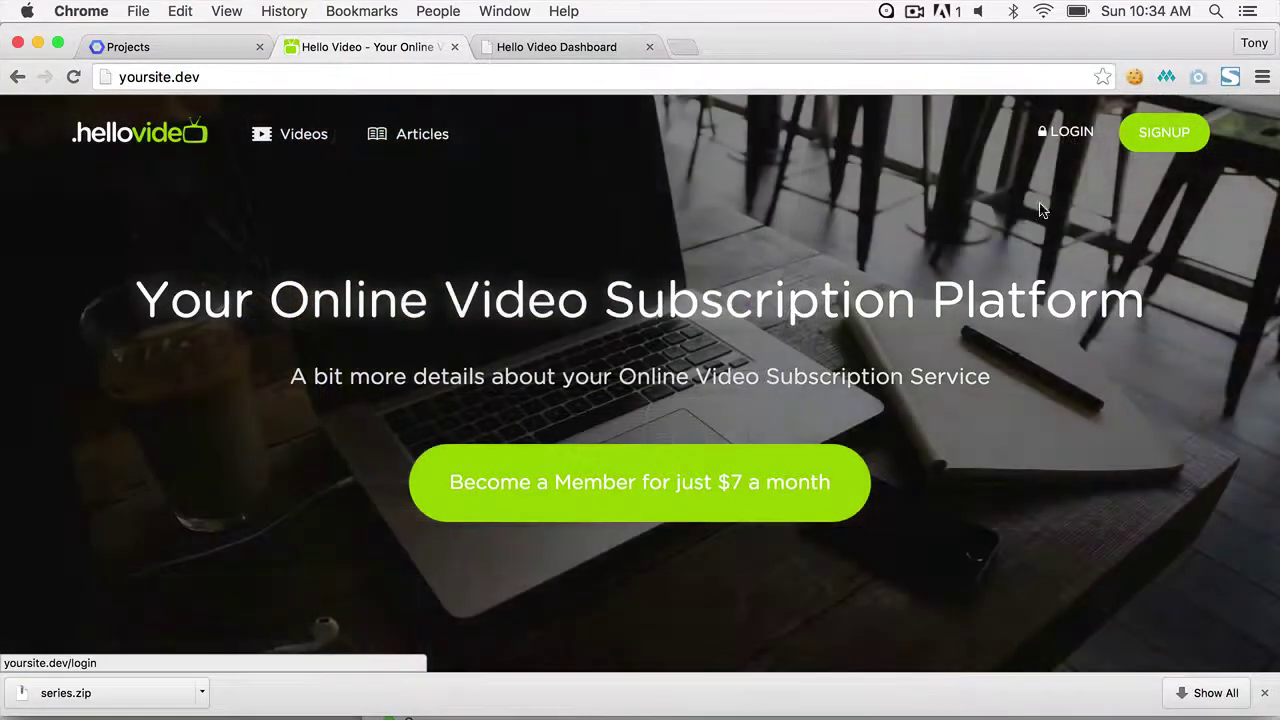
- Log in to yoursite.dev with the administrator username and password
{"action": "left_click", "coordinate": [1070, 131]}
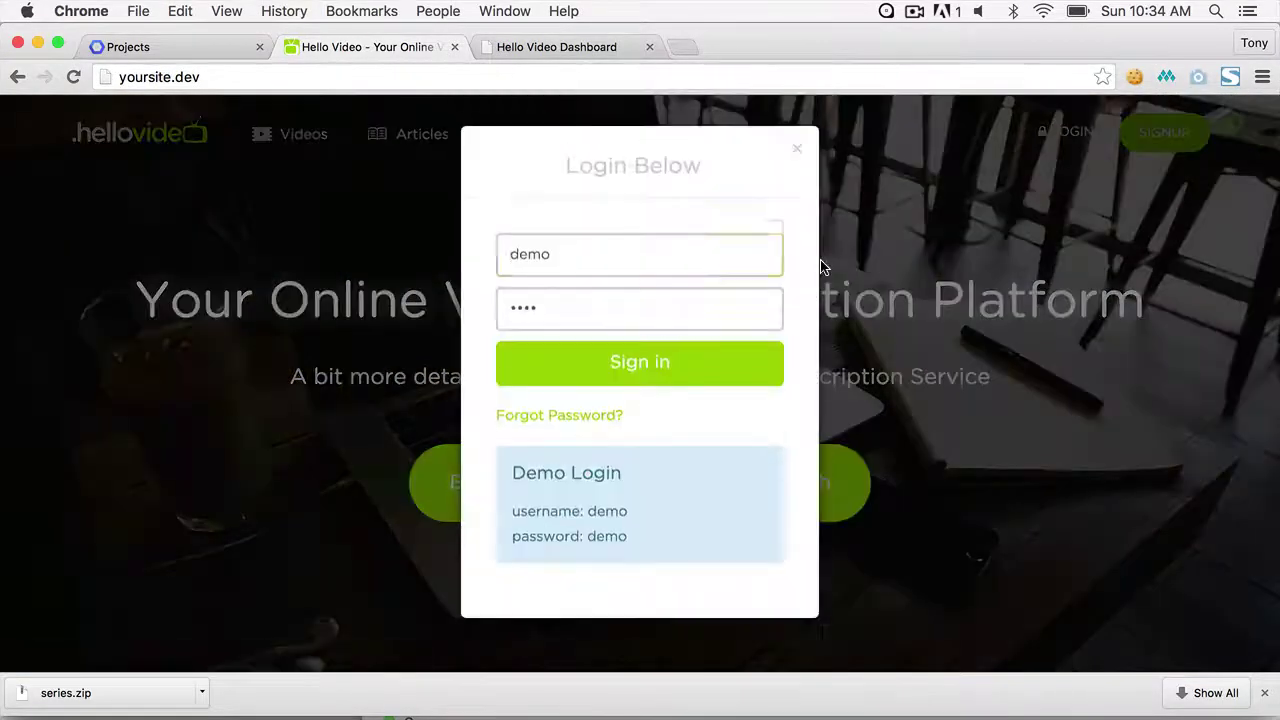
{"action": "key", "text": "super+a"}
{"action": "type", "text": "admin"}
{"action": "key", "text": "Tab"}
{"action": "type", "text": "admin1234"}
{"action": "key", "text": "Return"}
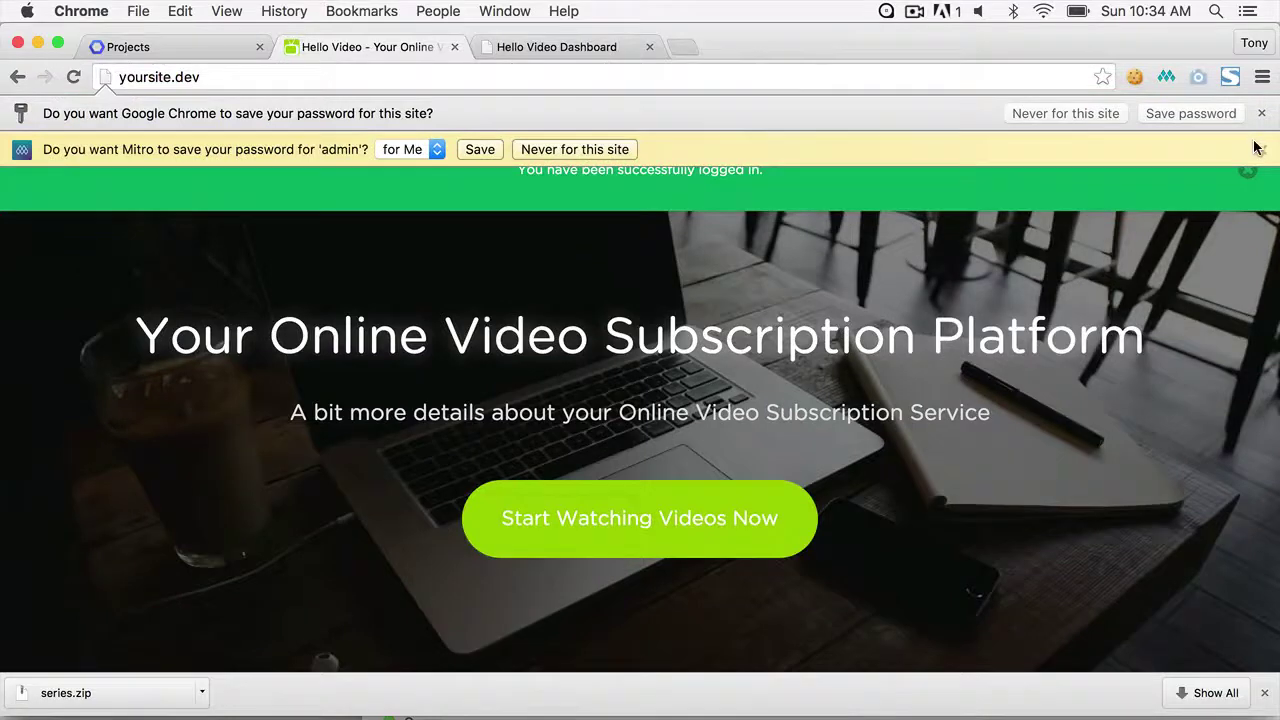
- Dismiss the password-saving prompt and go to Admin from the account menu
{"action": "left_click", "coordinate": [1259, 149]}
{"action": "left_click", "coordinate": [1177, 170]}
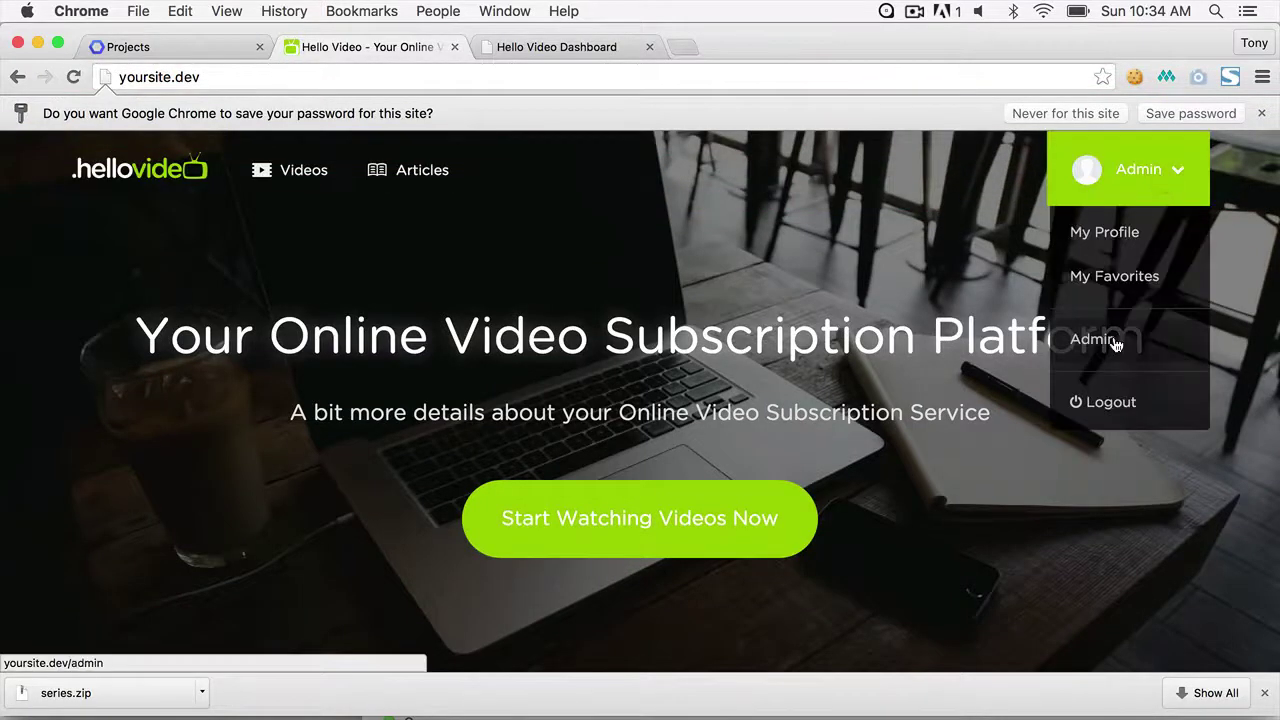
{"action": "left_click", "coordinate": [1115, 345]}
{"action": "mouse_move", "coordinate": [56, 517]}
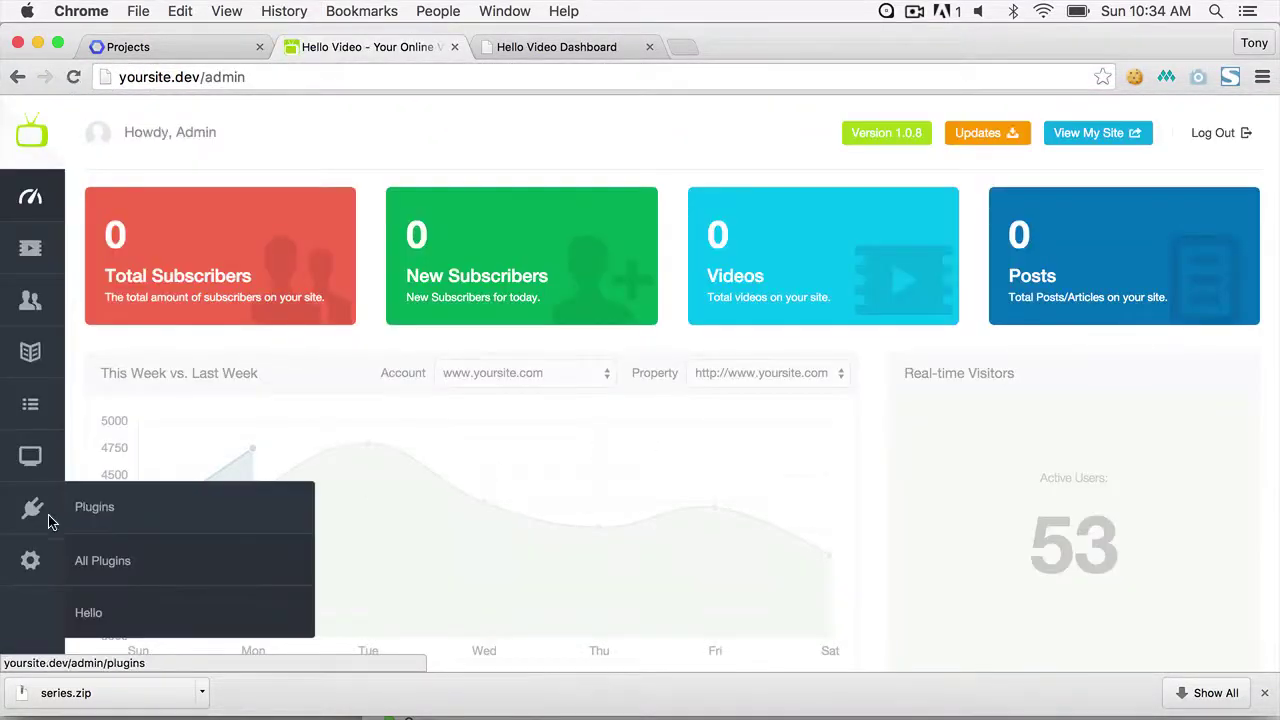
- Deactivate Hello, activate Video Series, and return to its admin/plugin/series settings page
{"action": "left_click", "coordinate": [101, 560]}
{"action": "left_click", "coordinate": [984, 307]}
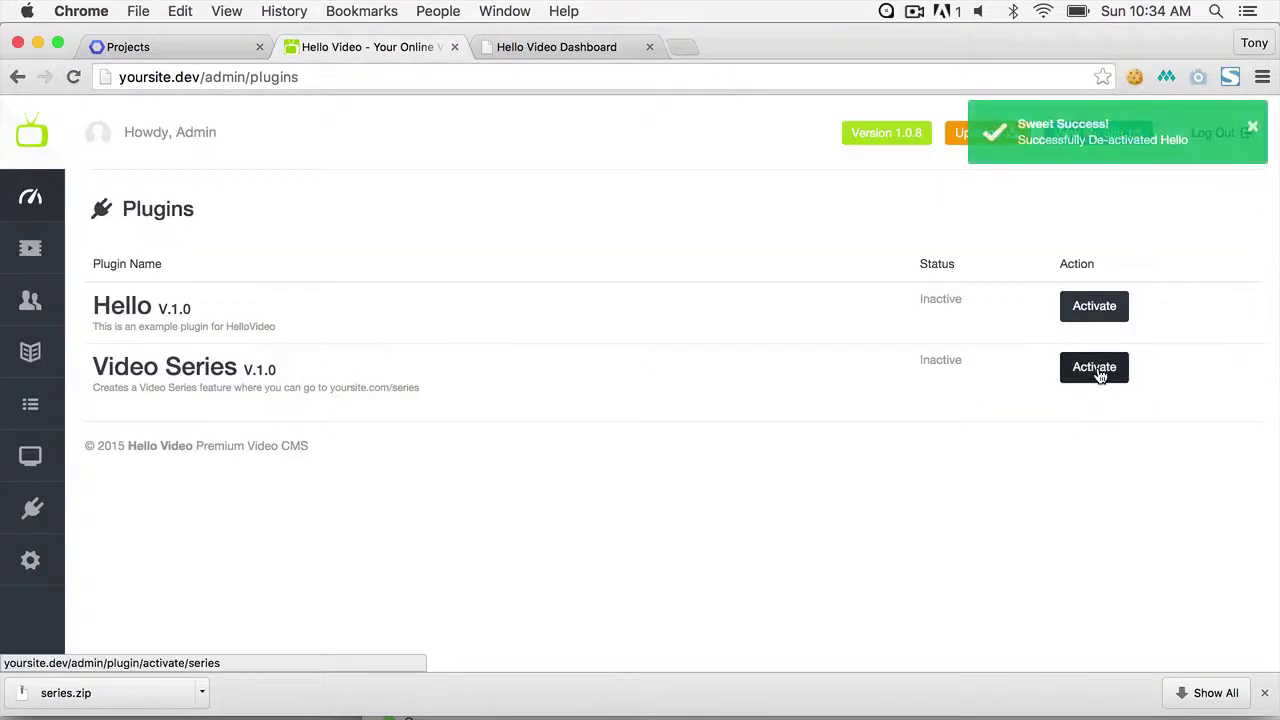
{"action": "left_click", "coordinate": [1099, 372]}
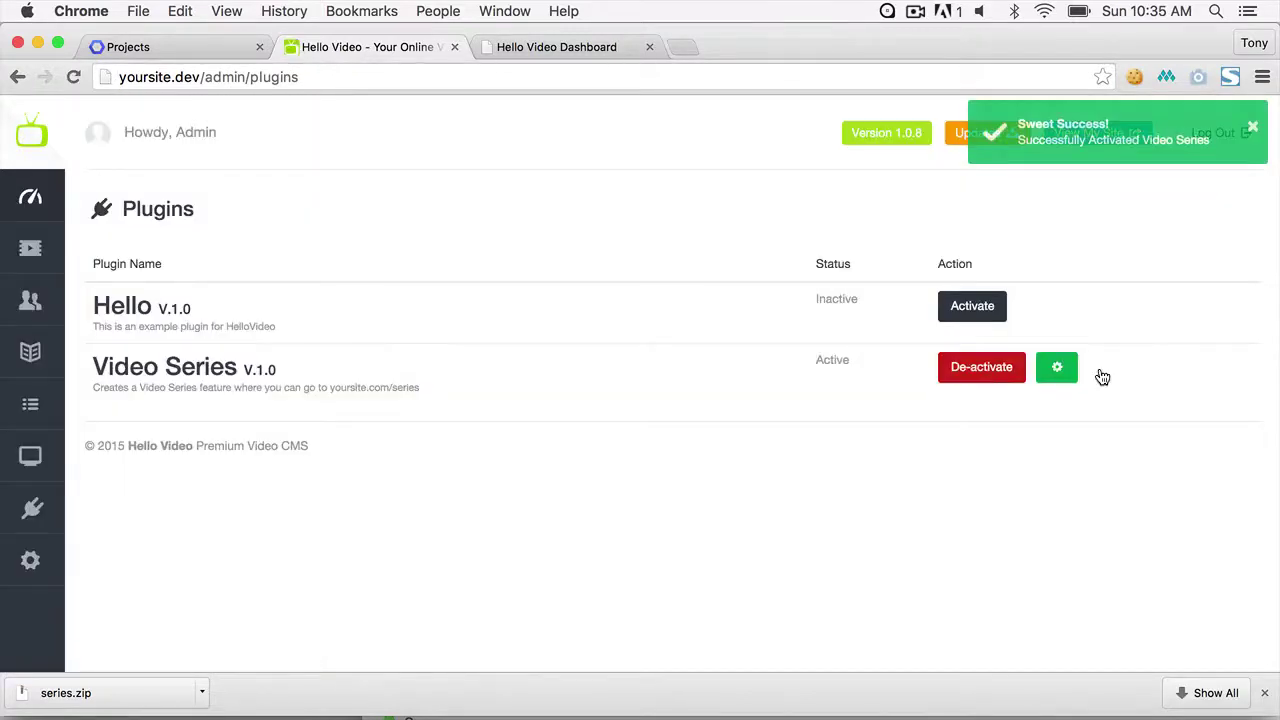
{"action": "left_click", "coordinate": [1067, 380]}
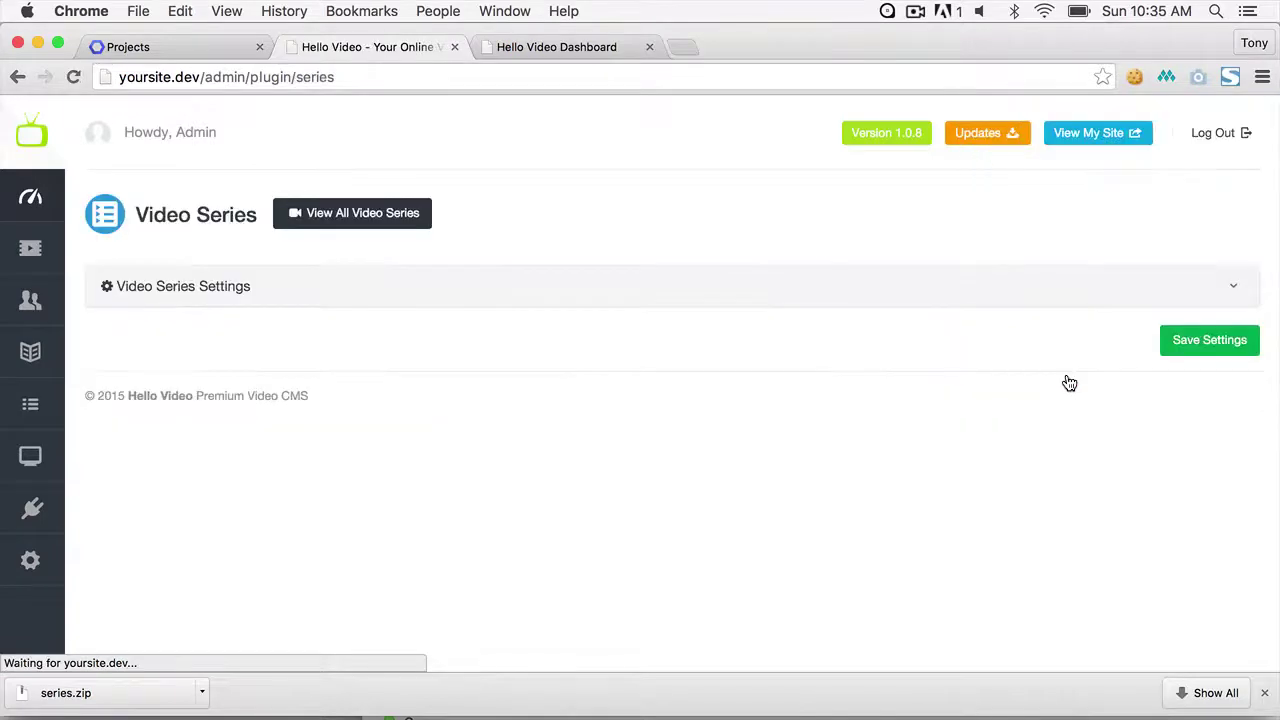
{"action": "left_click", "coordinate": [398, 222]}
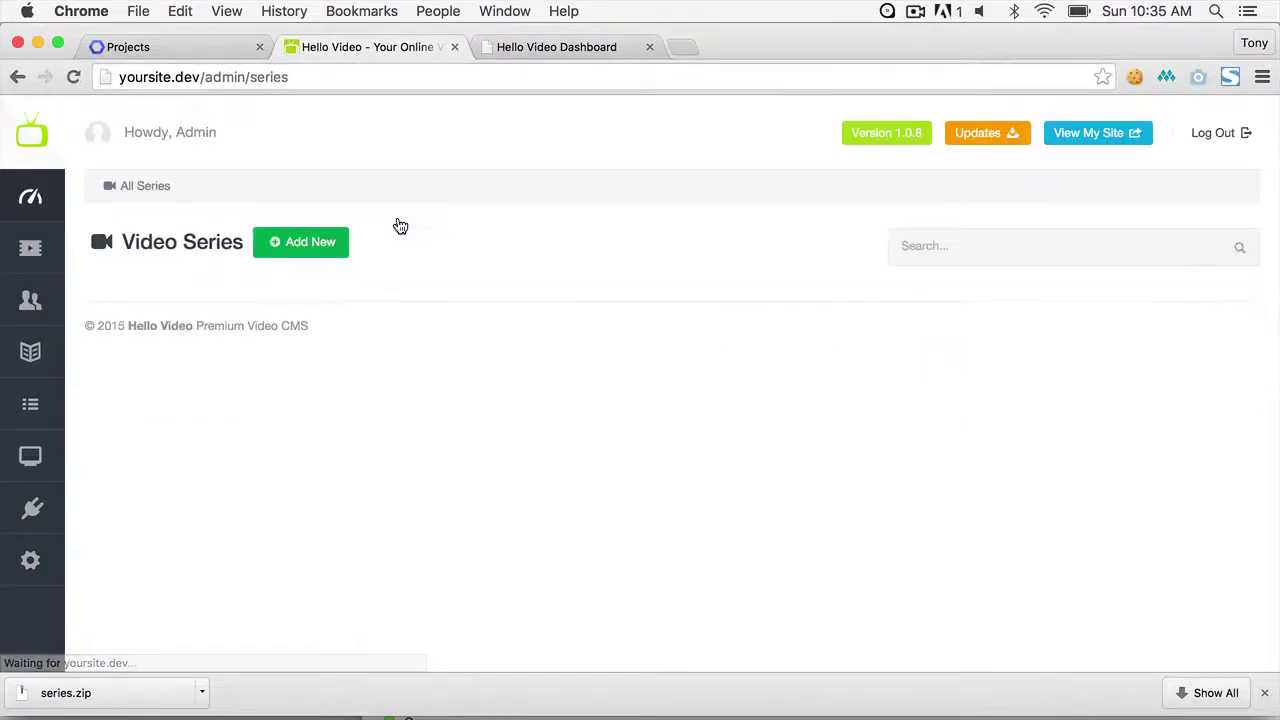
{"action": "left_click", "coordinate": [17, 77]}
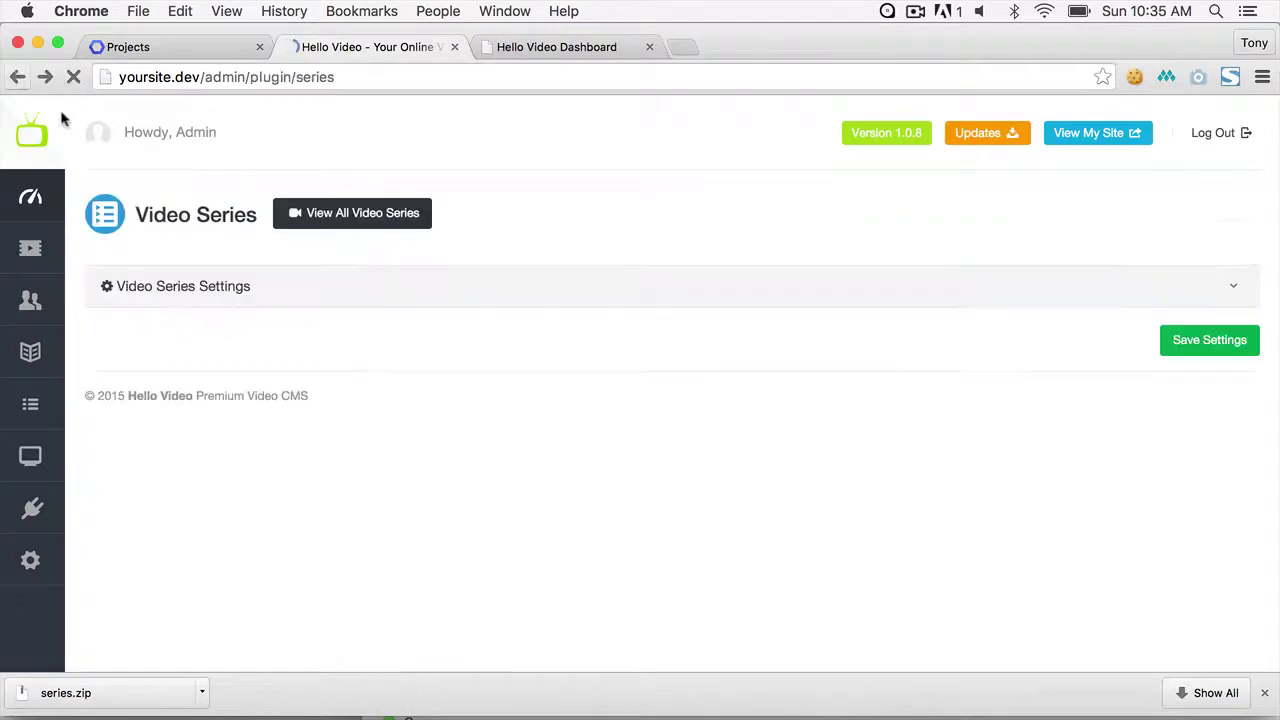
- Set the series page title to 'Video Series', then check the URL slug and YouTube API Key fields
{"action": "left_click", "coordinate": [1233, 287]}
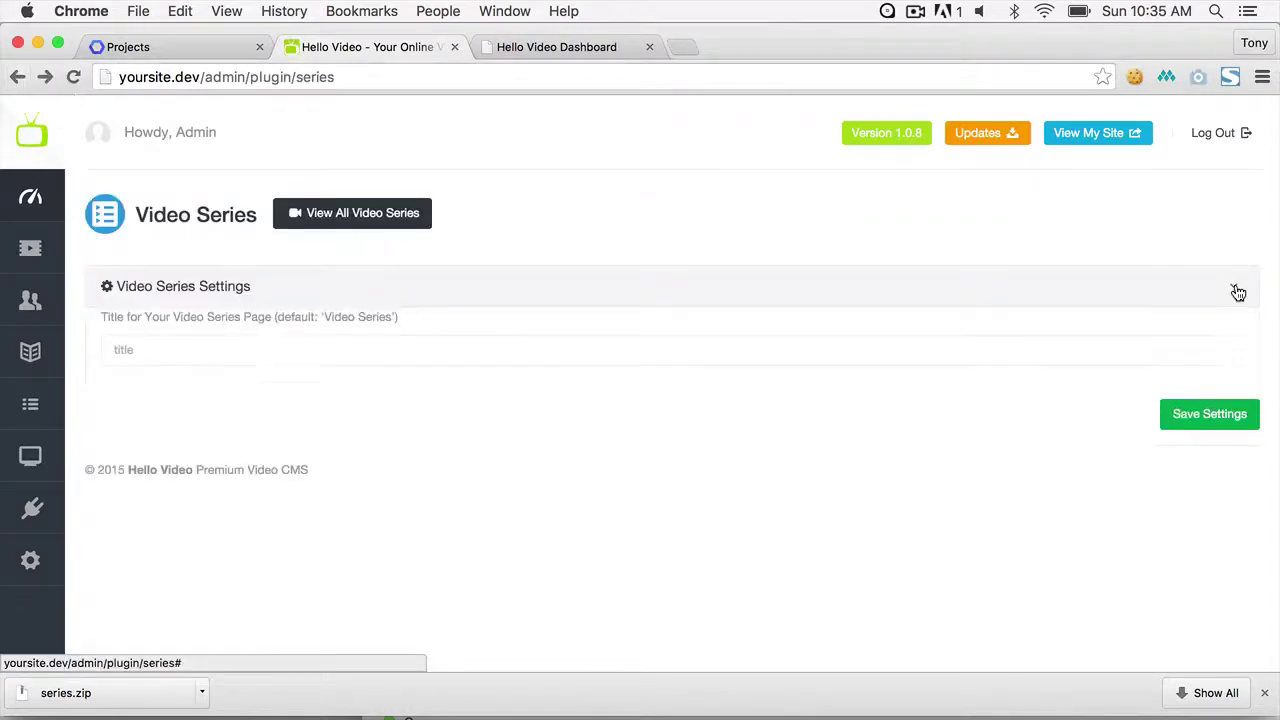
{"action": "scroll", "coordinate": [800, 330], "scroll_direction": "down", "scroll_amount": 2}
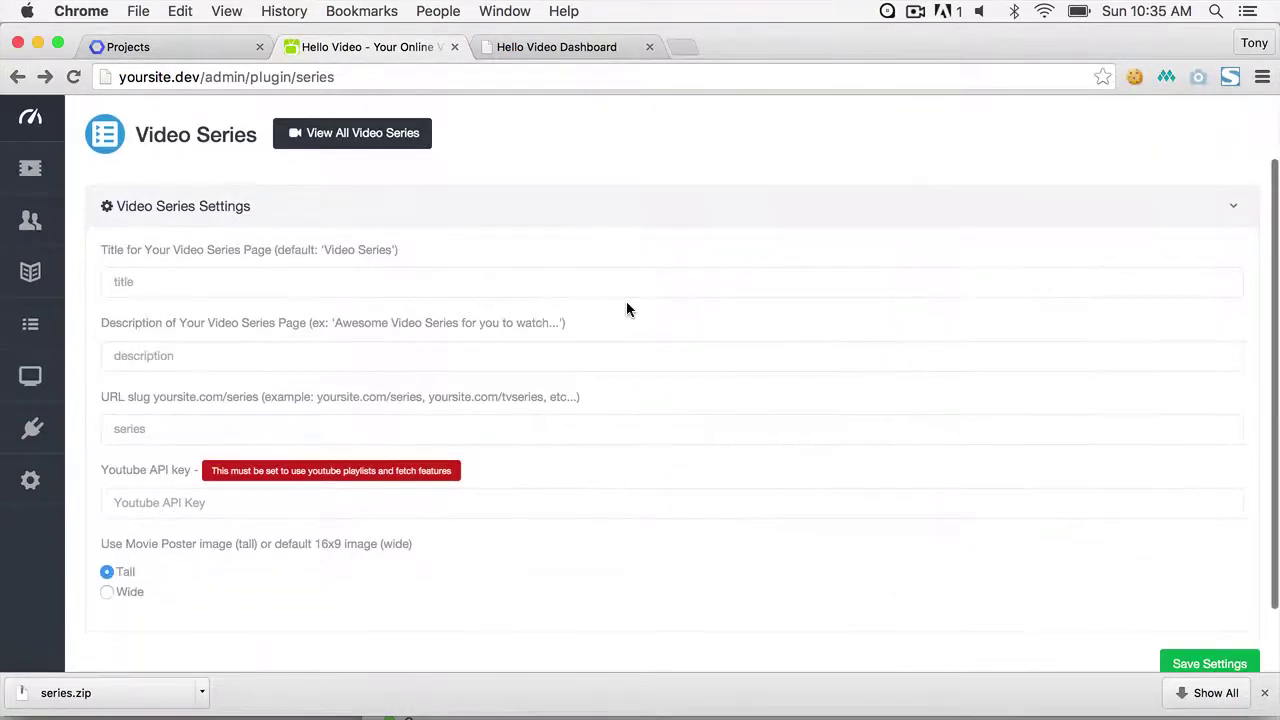
{"action": "left_click", "coordinate": [596, 289]}
{"action": "type", "text": "Sho"}
{"action": "key", "text": "super+a"}
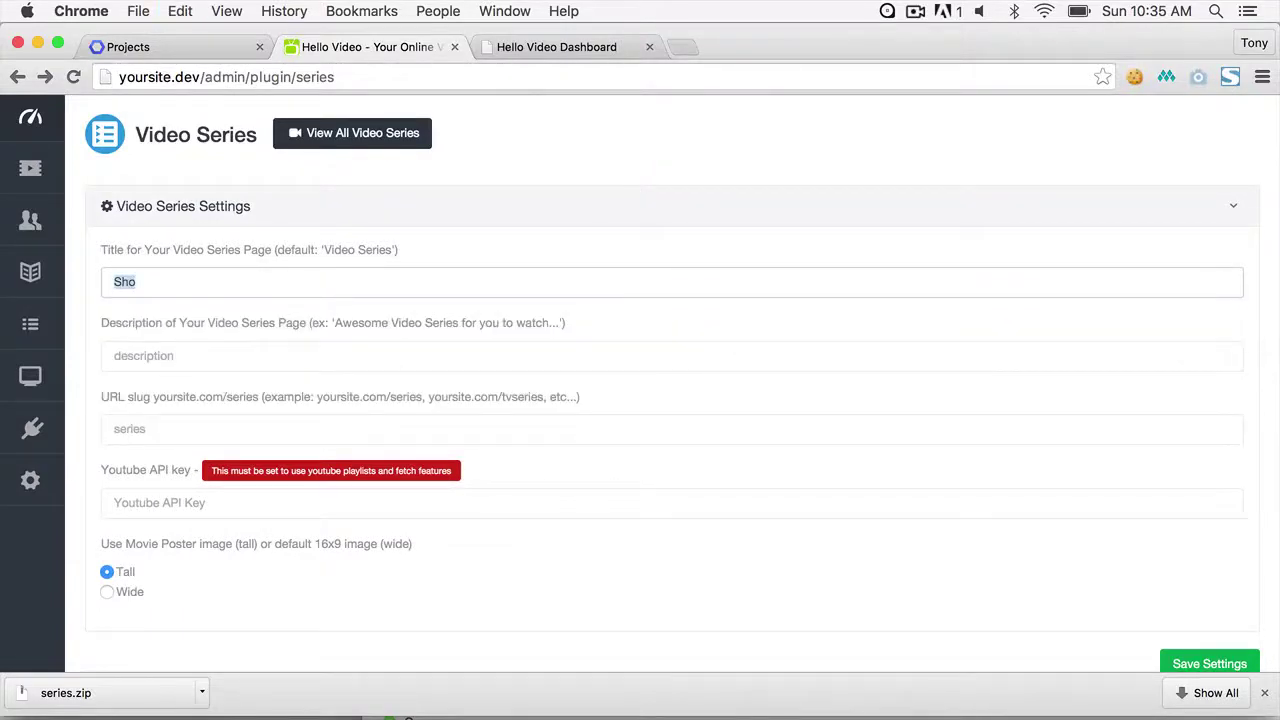
{"action": "type", "text": "Video"}
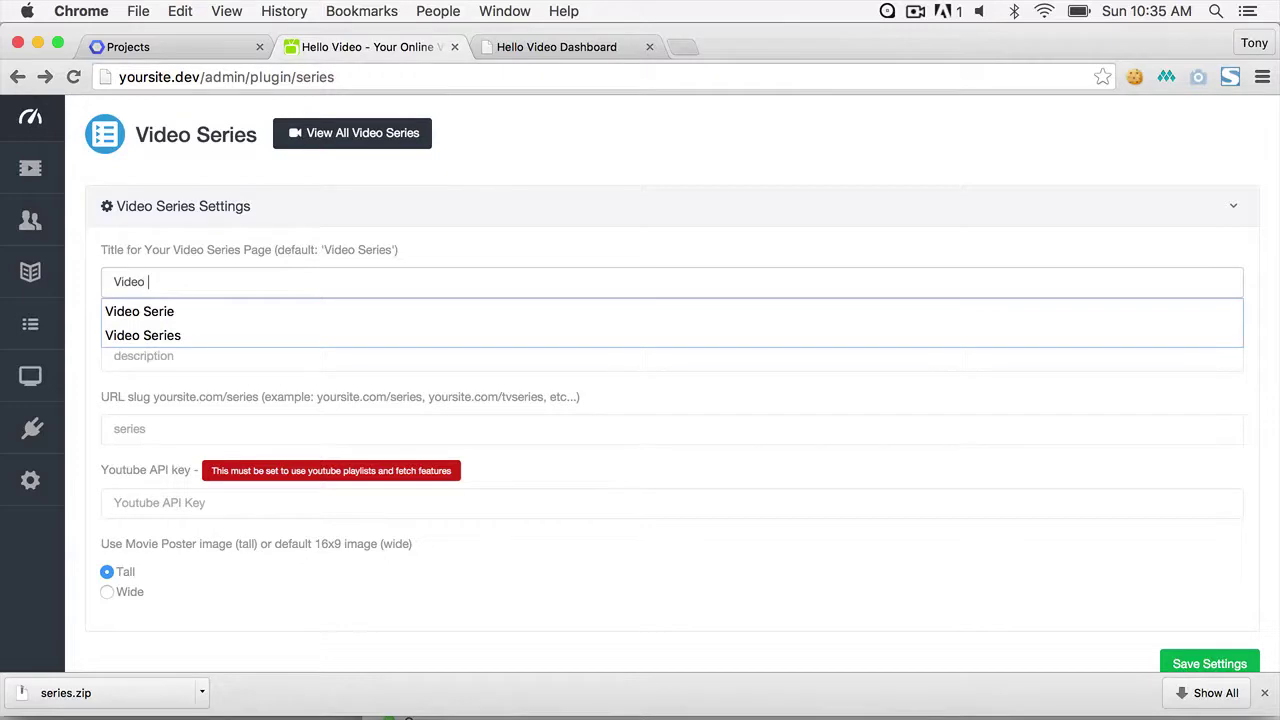
{"action": "type", "text": " Series"}
{"action": "key", "text": "Tab"}
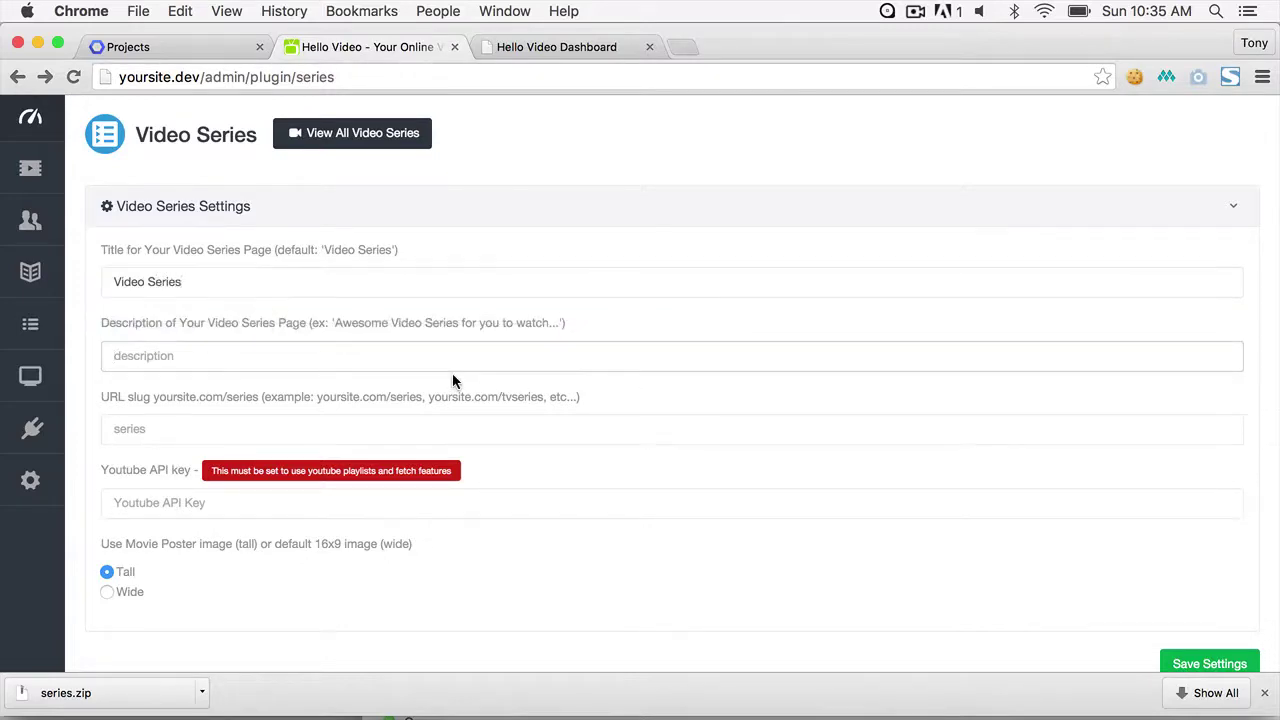
{"action": "left_click", "coordinate": [451, 429]}
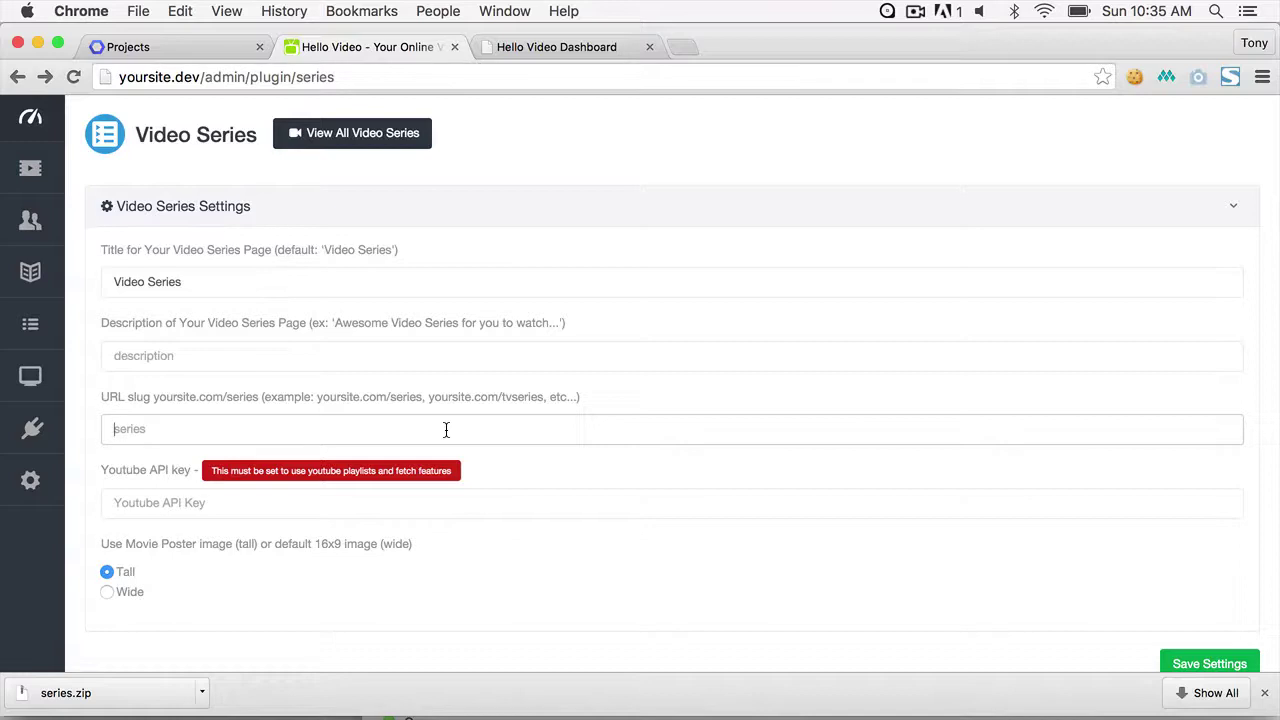
{"action": "left_click", "coordinate": [365, 510]}
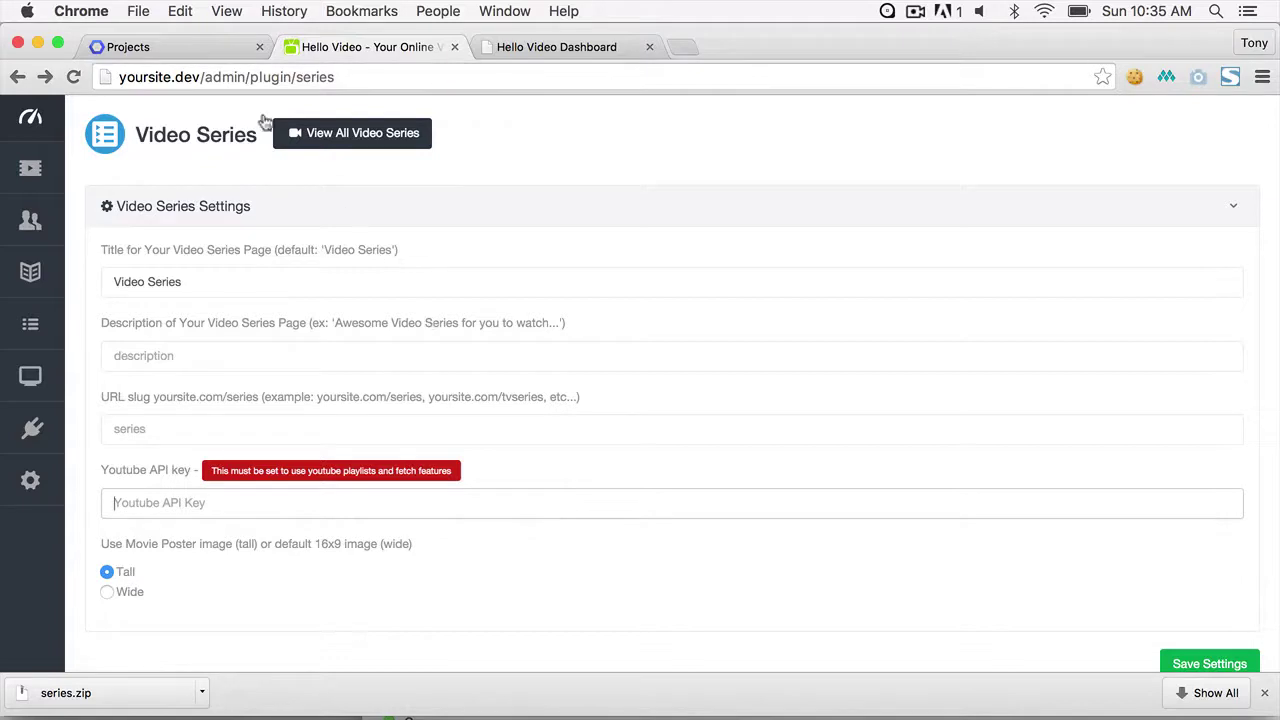
- Create a Developers Console project named testing-series, accepting the terms of service
{"action": "left_click", "coordinate": [208, 53]}
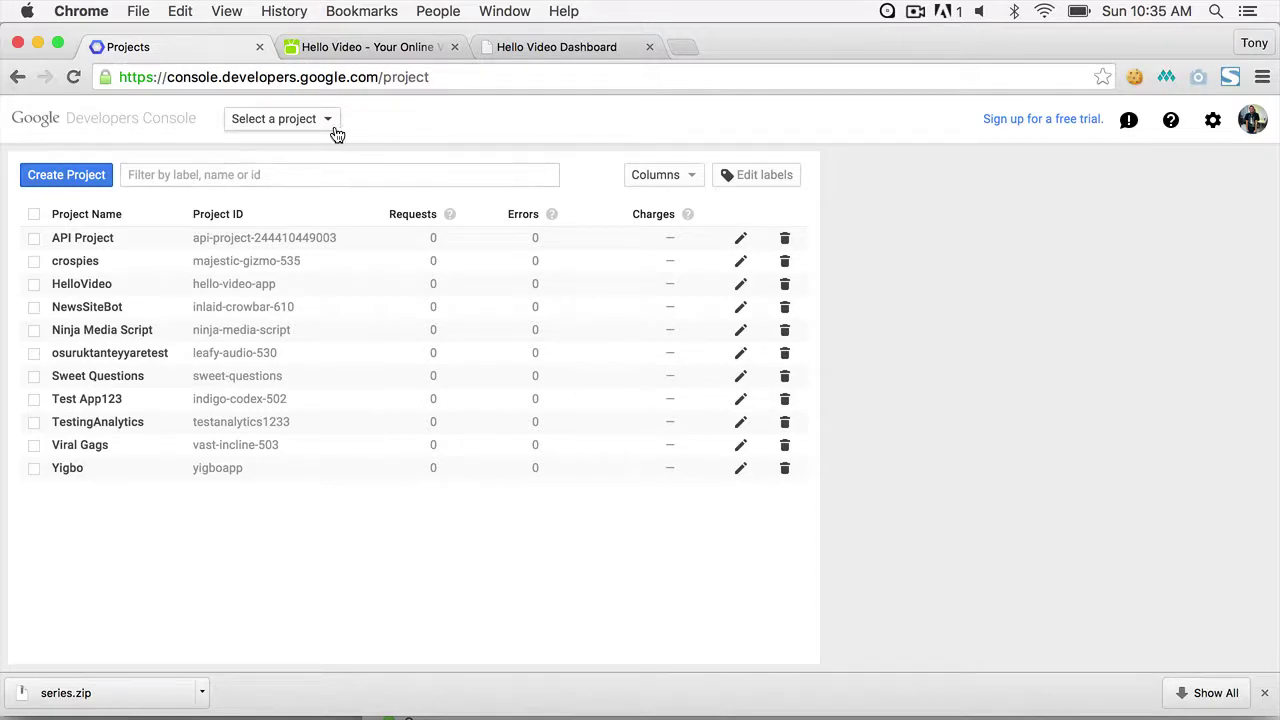
{"action": "left_click", "coordinate": [169, 174]}
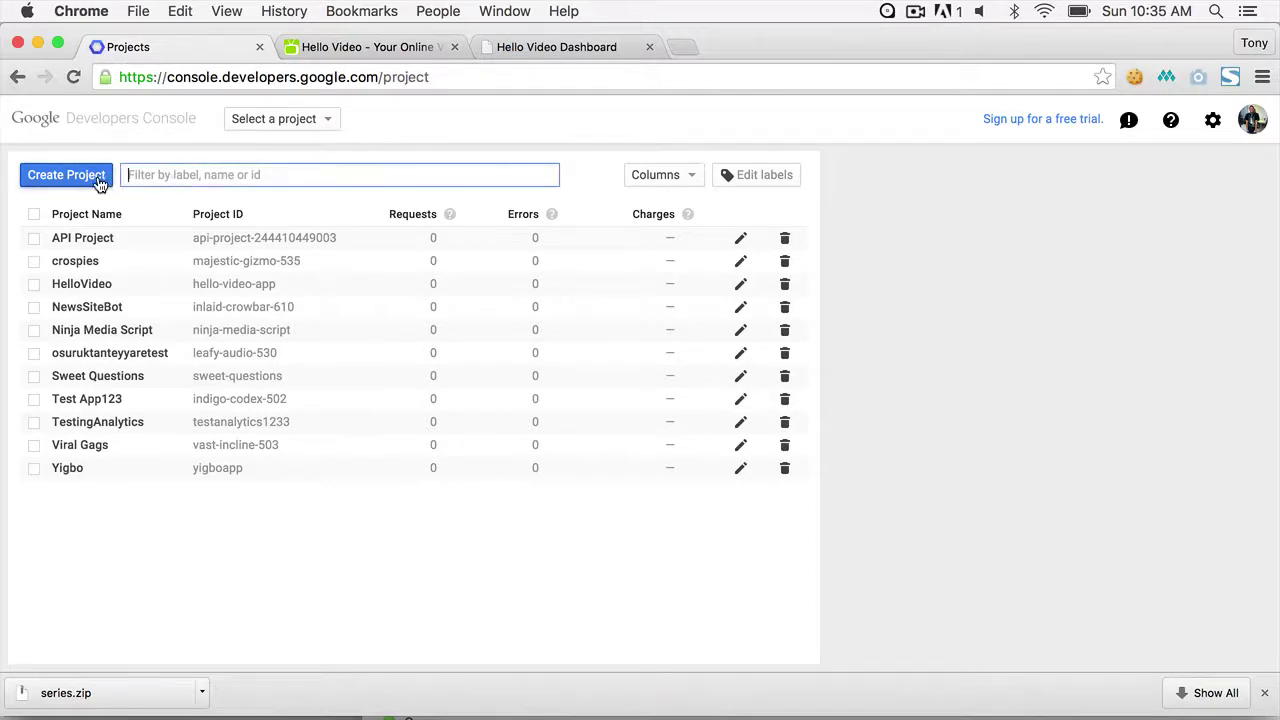
{"action": "left_click", "coordinate": [88, 177]}
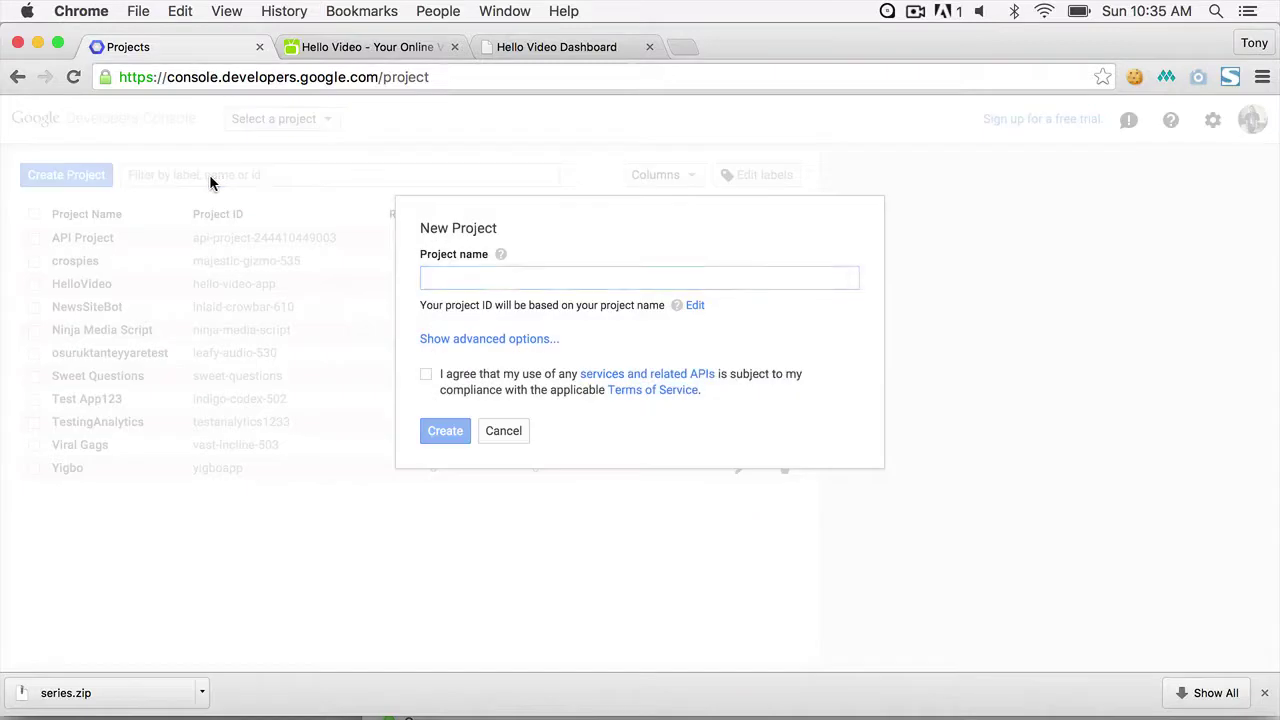
{"action": "left_click", "coordinate": [450, 271]}
{"action": "type", "text": "te"}
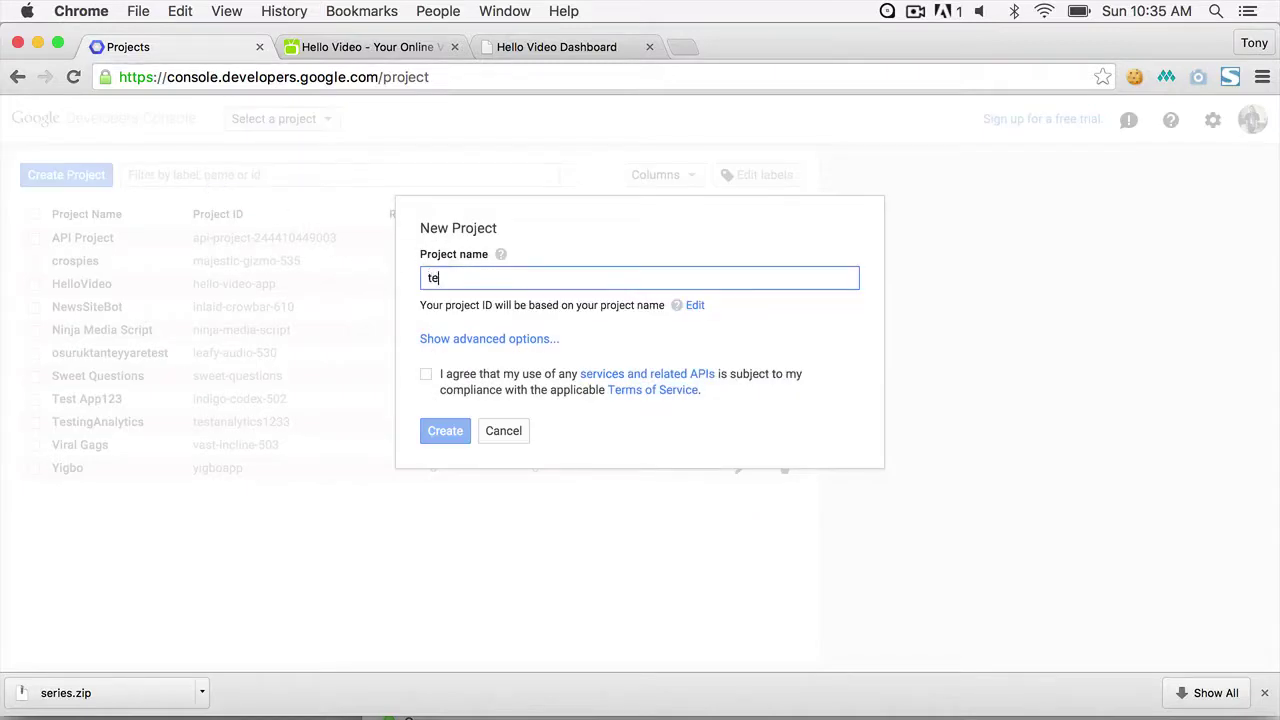
{"action": "type", "text": "sting-s"}
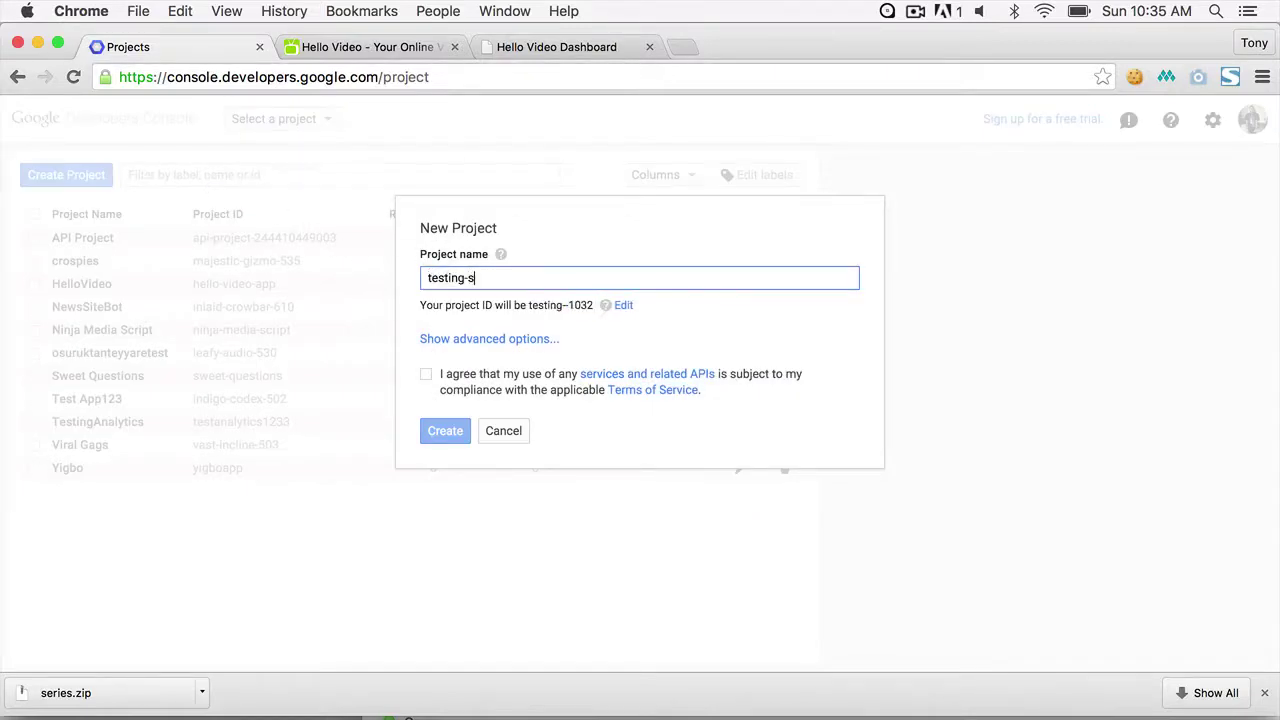
{"action": "type", "text": "eries"}
{"action": "left_click", "coordinate": [426, 374]}
{"action": "left_click", "coordinate": [445, 430]}
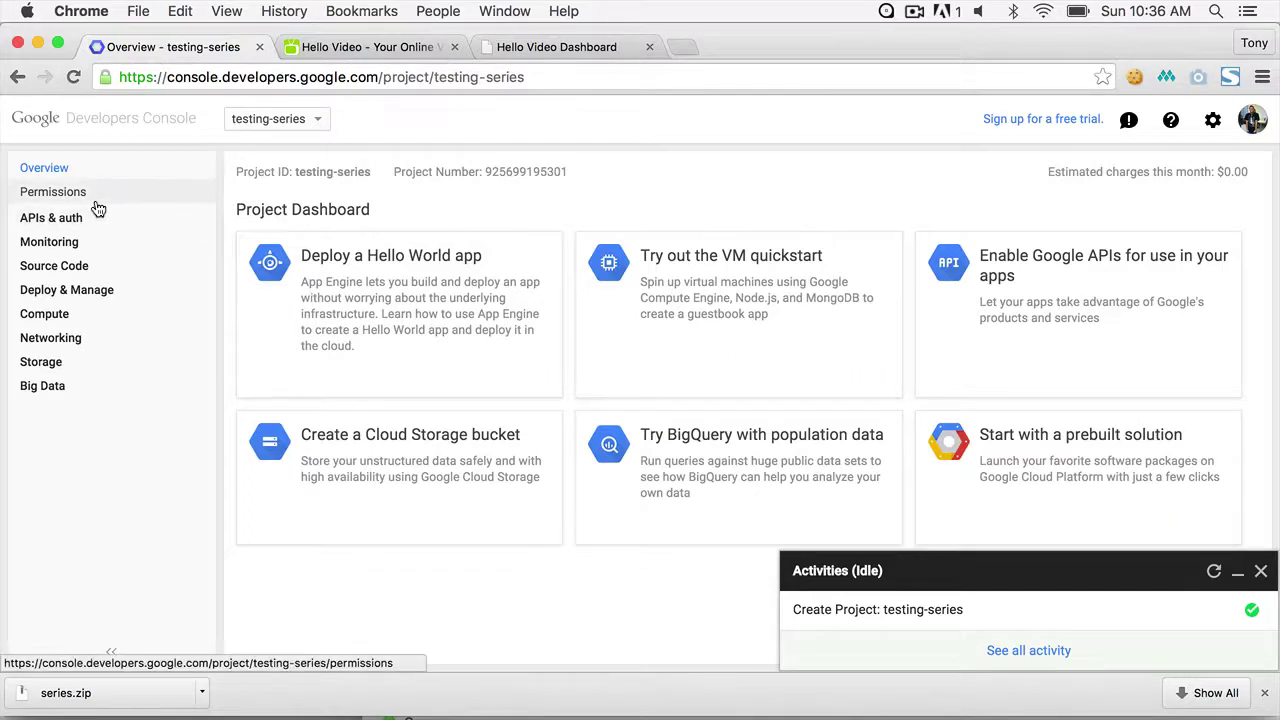
- Enable the YouTube Data API for the testing-series project
{"action": "left_click", "coordinate": [69, 216]}
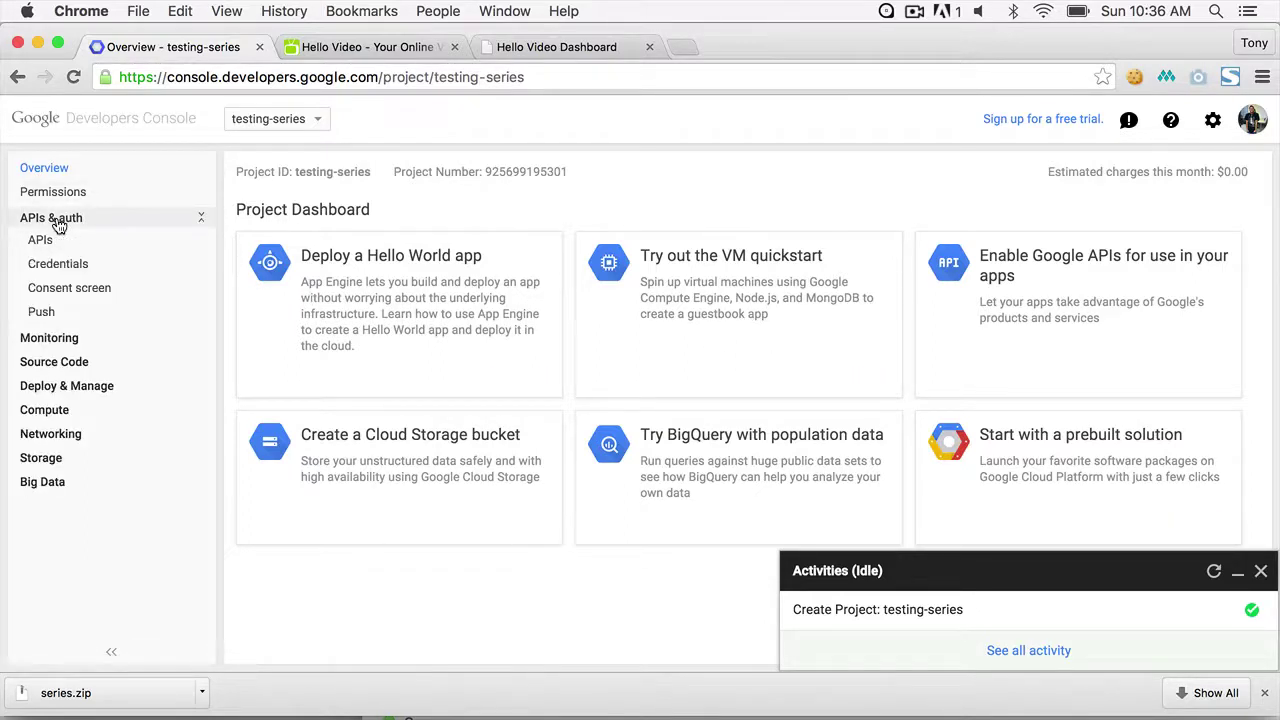
{"action": "left_click", "coordinate": [45, 241]}
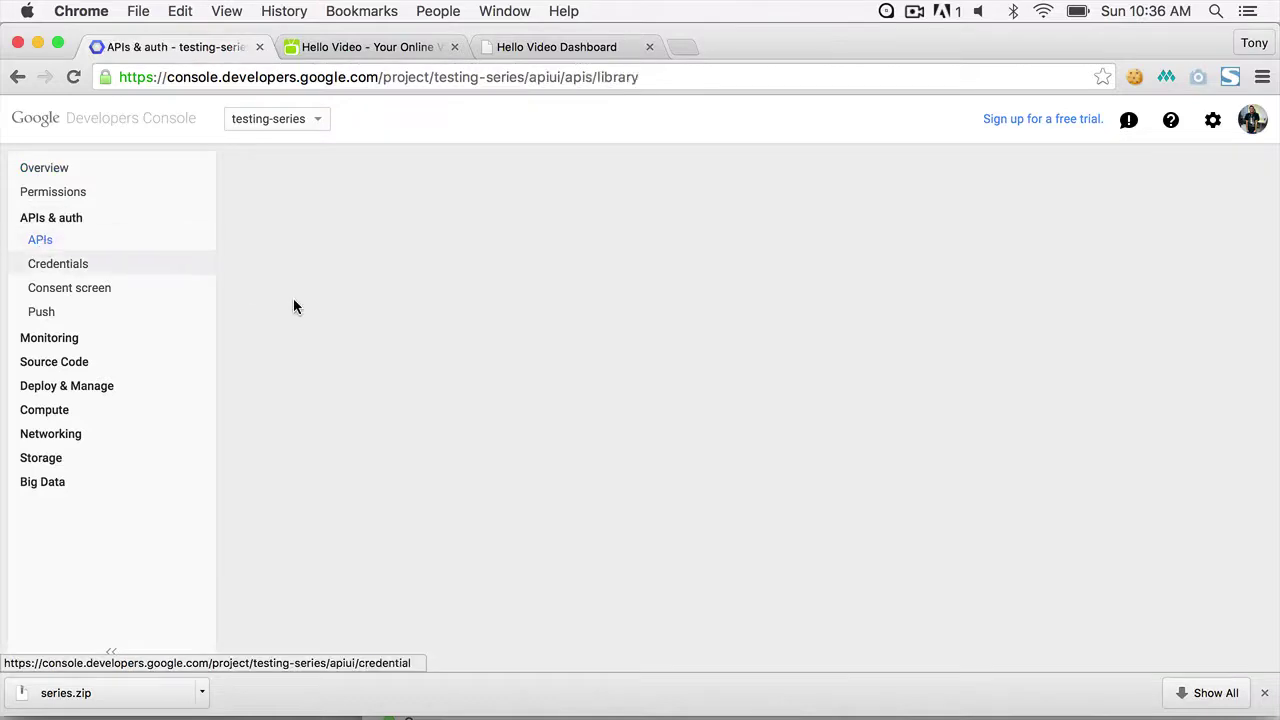
{"action": "scroll", "coordinate": [789, 420], "scroll_direction": "down", "scroll_amount": 3}
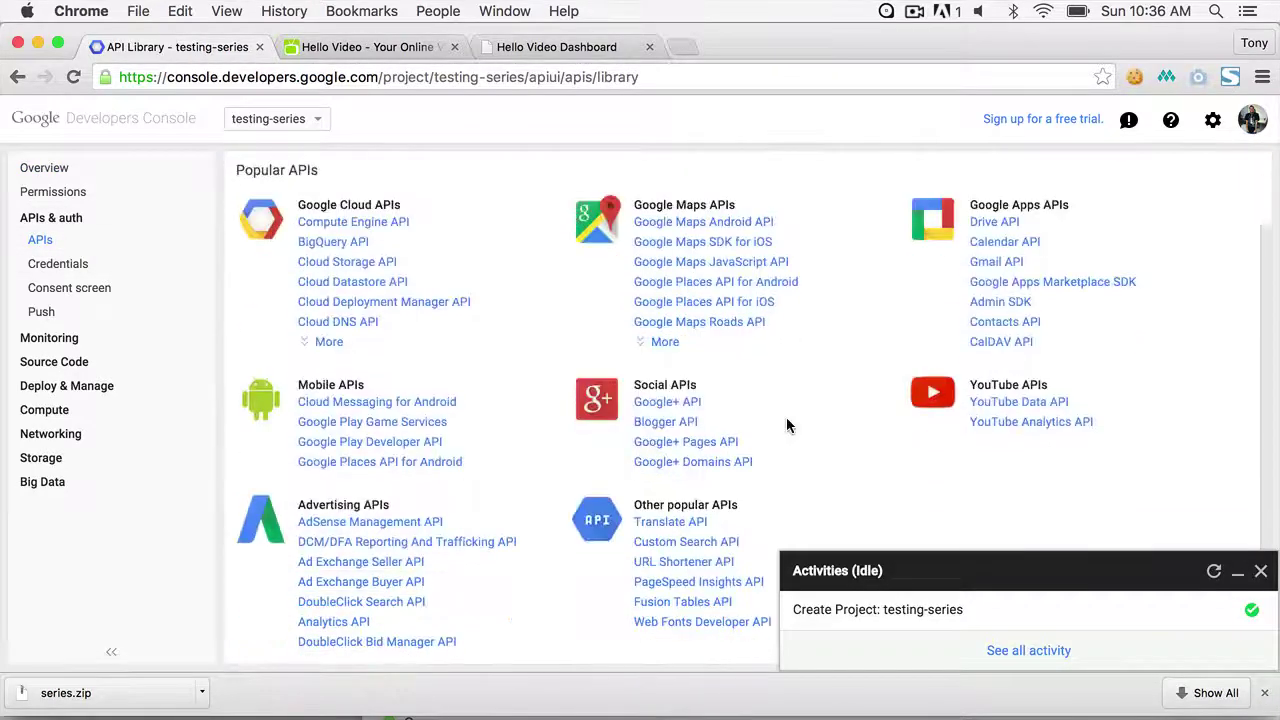
{"action": "left_click", "coordinate": [1047, 365]}
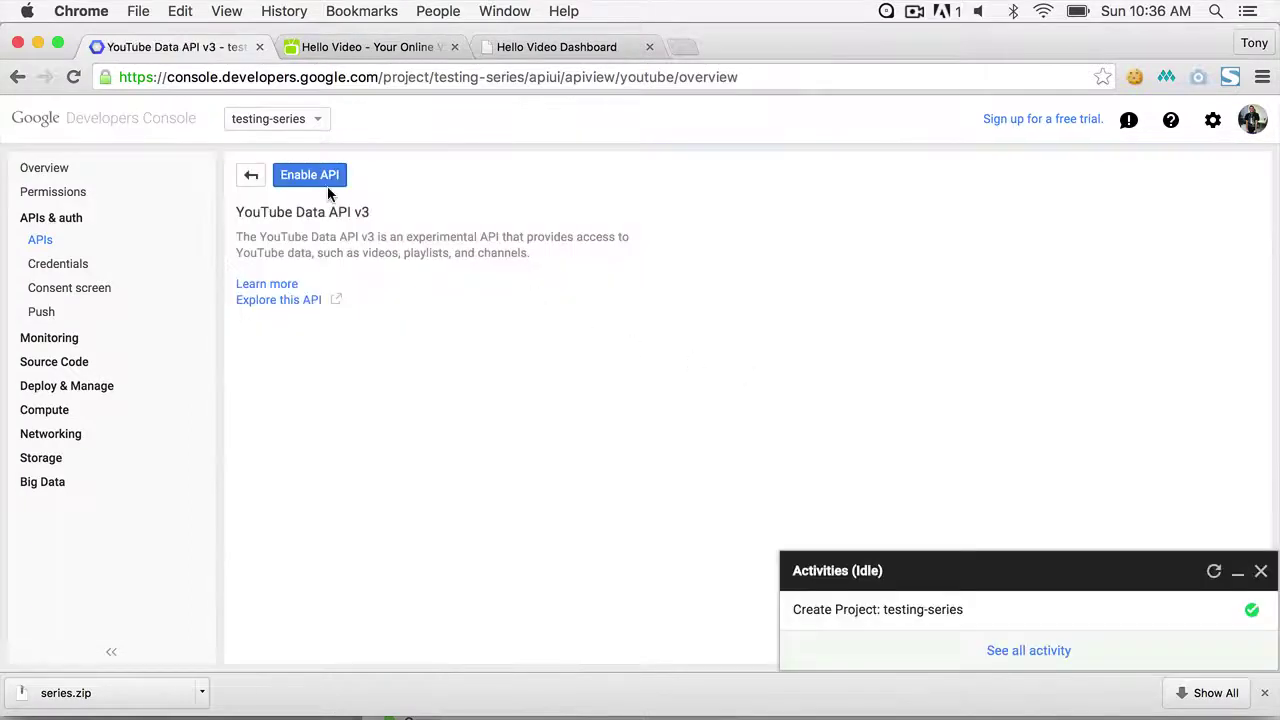
{"action": "left_click", "coordinate": [325, 183]}
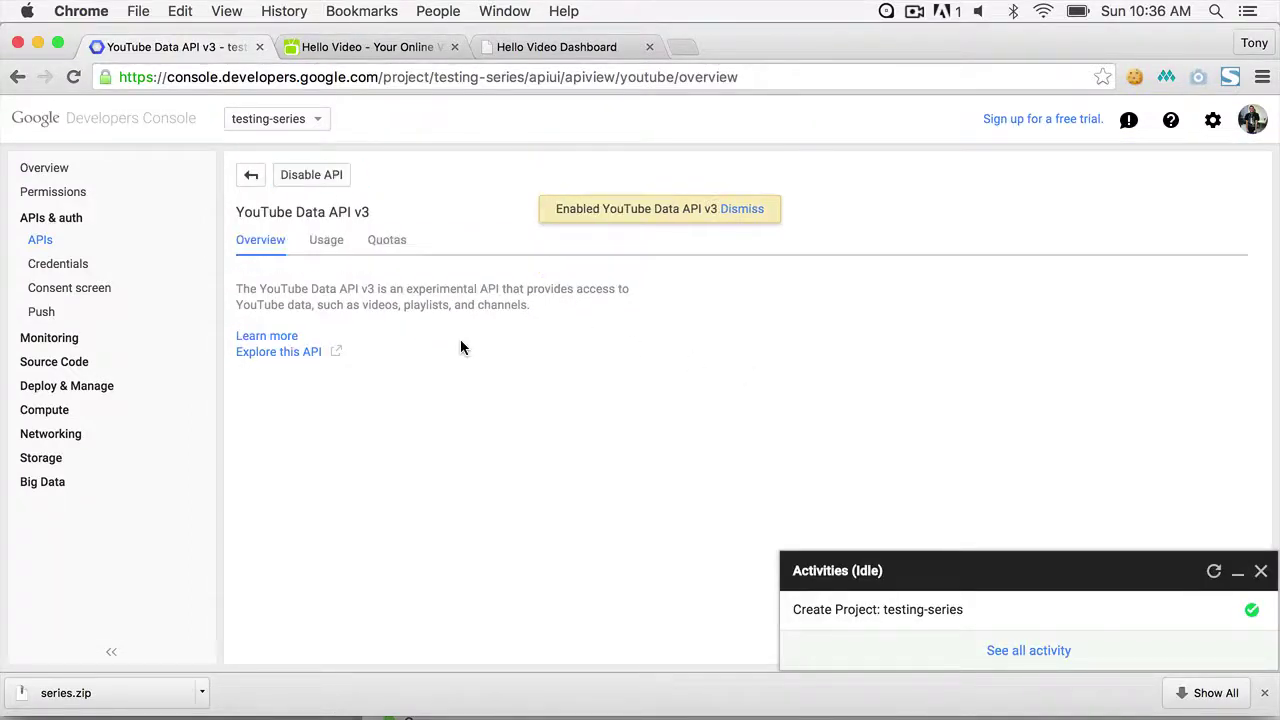
- Create a browser API key with no referrer limits and select the key string
{"action": "left_click", "coordinate": [55, 265]}
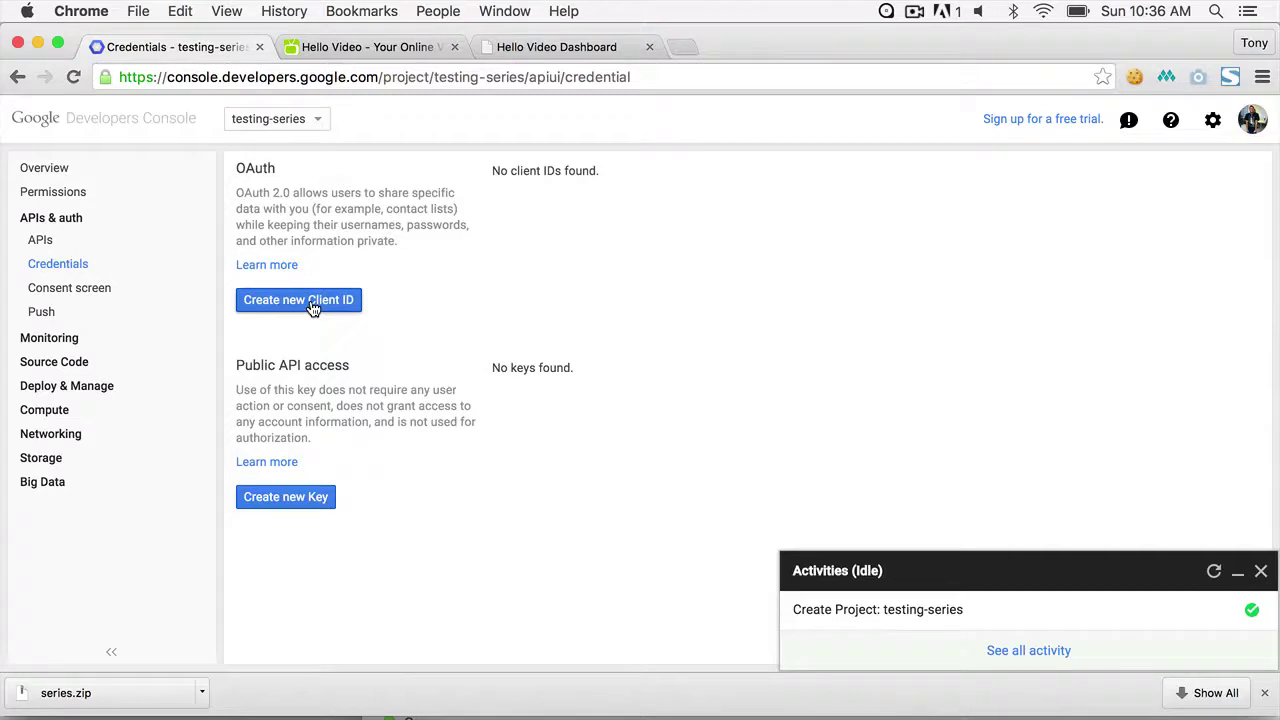
{"action": "left_click", "coordinate": [306, 508]}
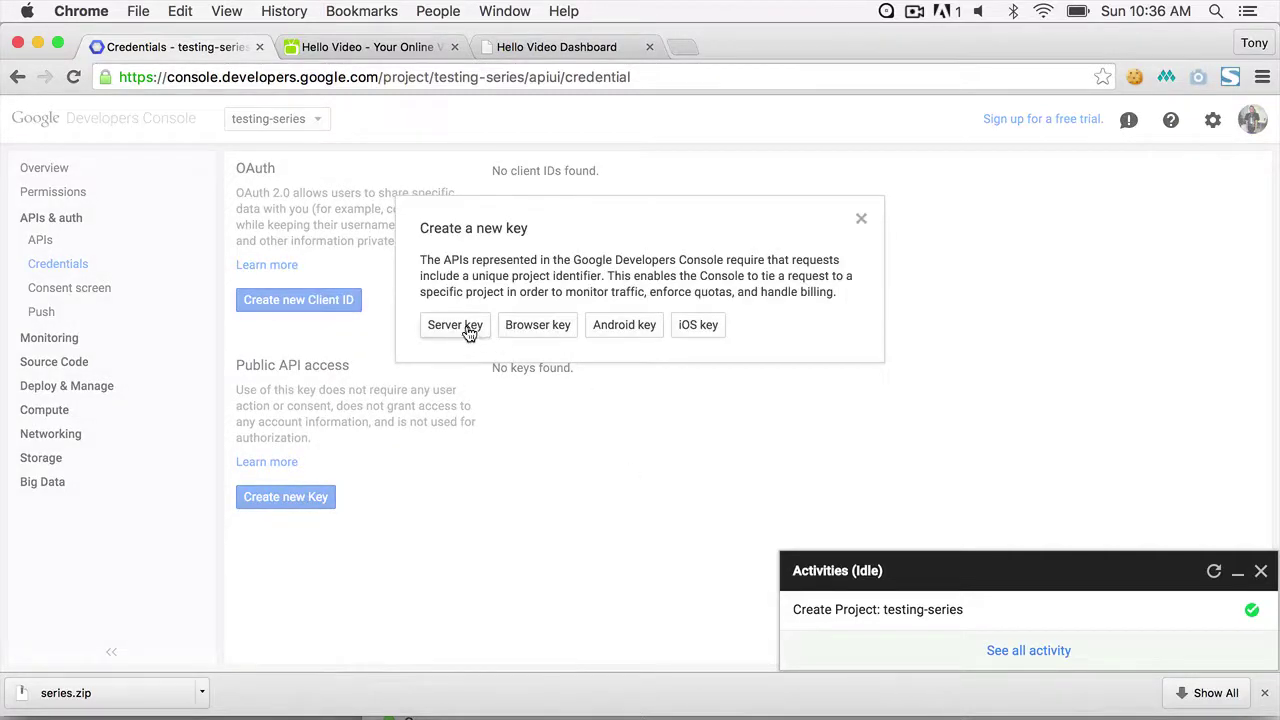
{"action": "left_click", "coordinate": [537, 332]}
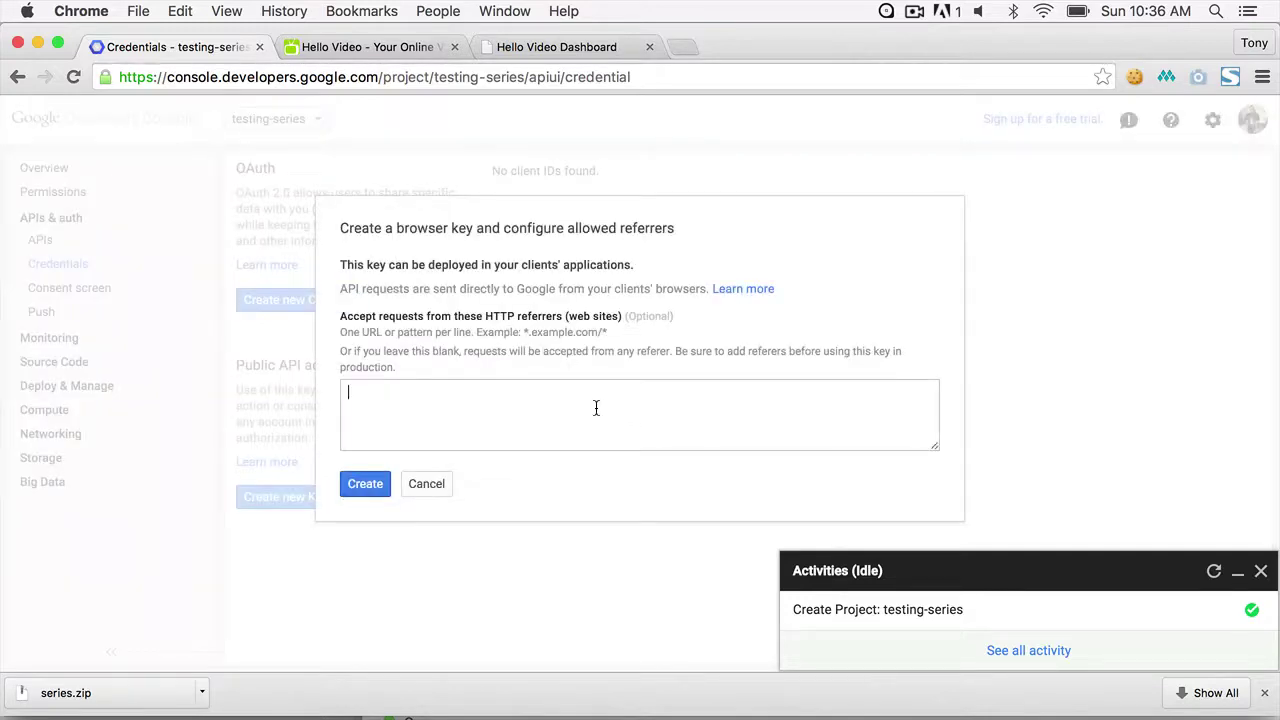
{"action": "left_click", "coordinate": [362, 488]}
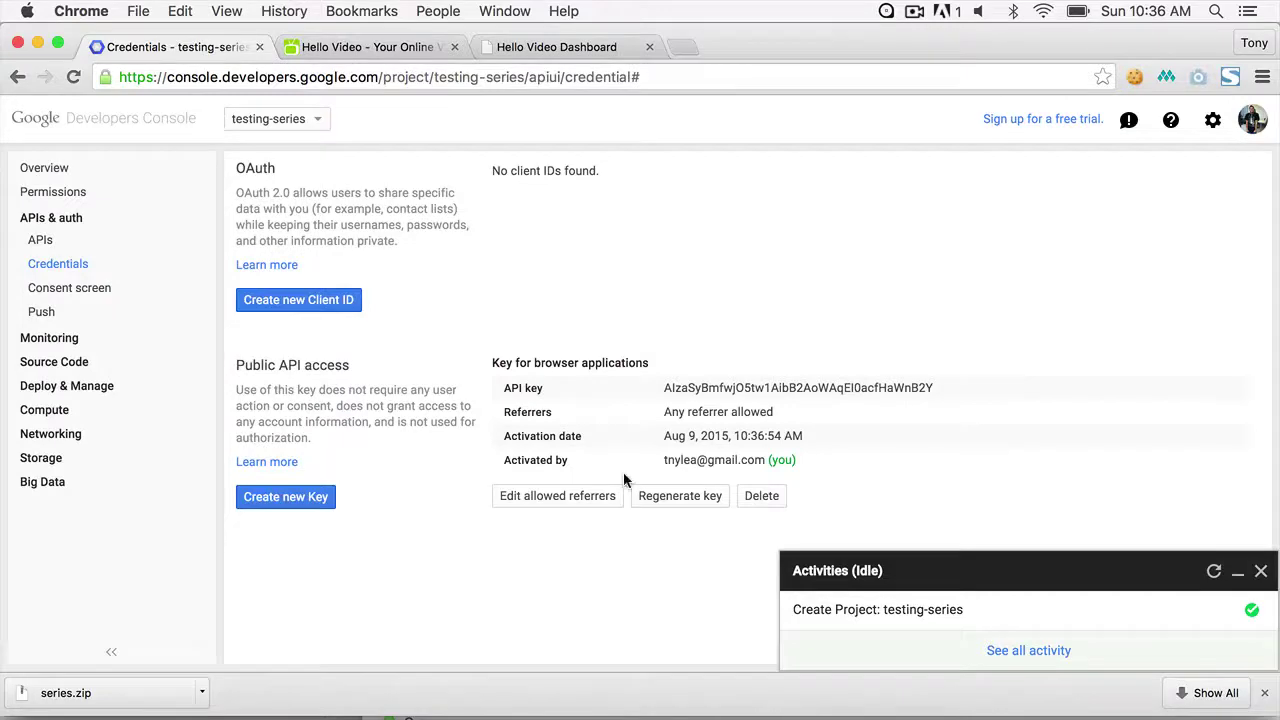
{"action": "double_click", "coordinate": [775, 389]}
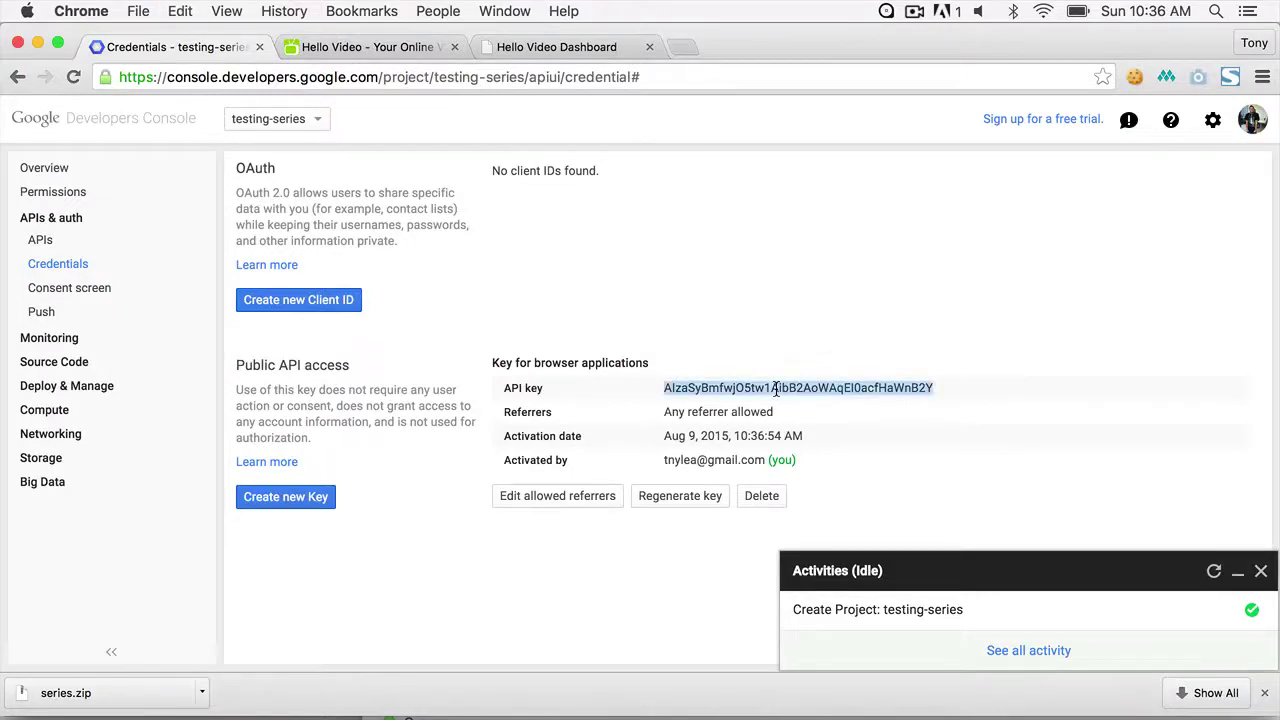
- Paste the API key into the YouTube API Key field and save the Video Series settings
{"action": "left_click", "coordinate": [397, 51]}
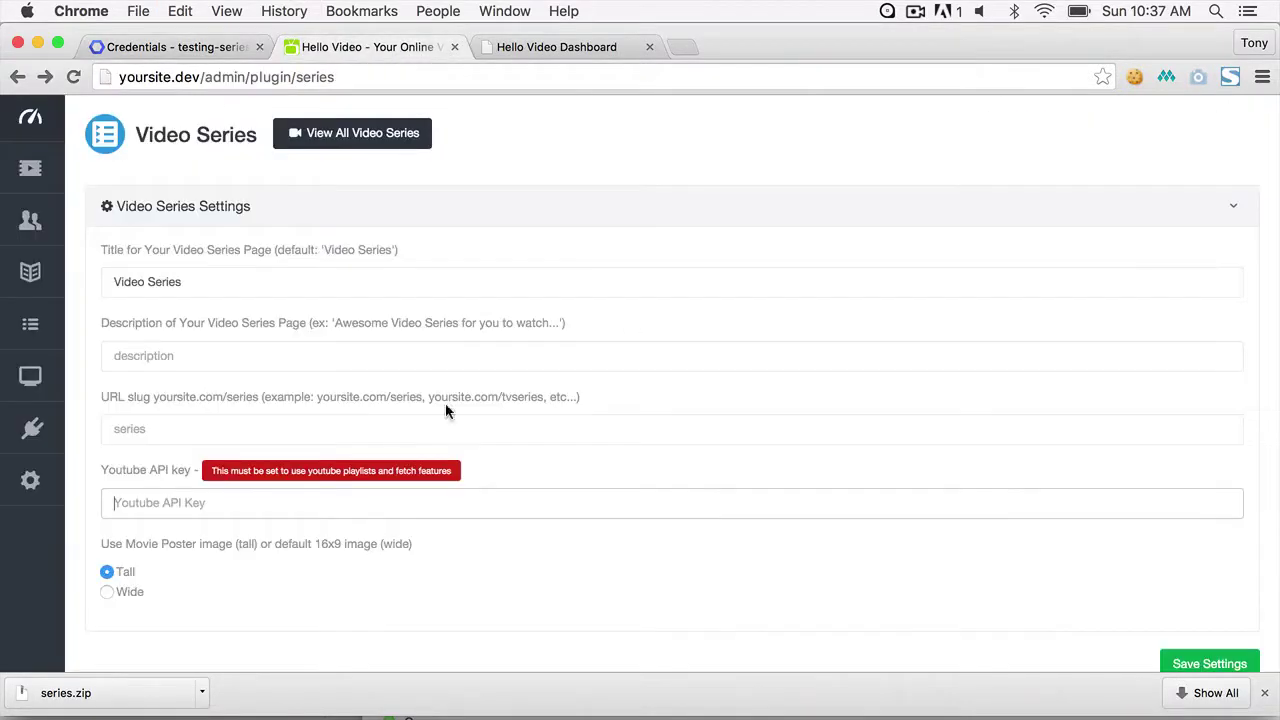
{"action": "left_click", "coordinate": [391, 505]}
{"action": "key", "text": "super+v"}
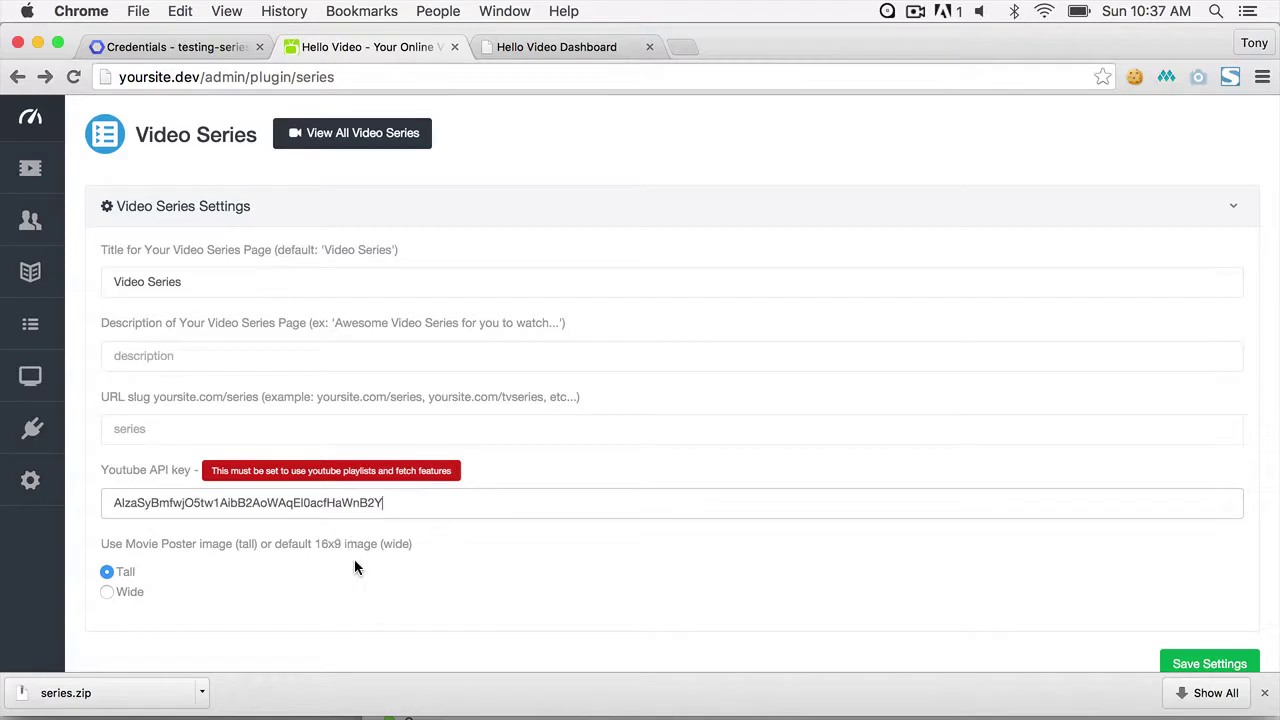
{"action": "left_click", "coordinate": [1222, 663]}
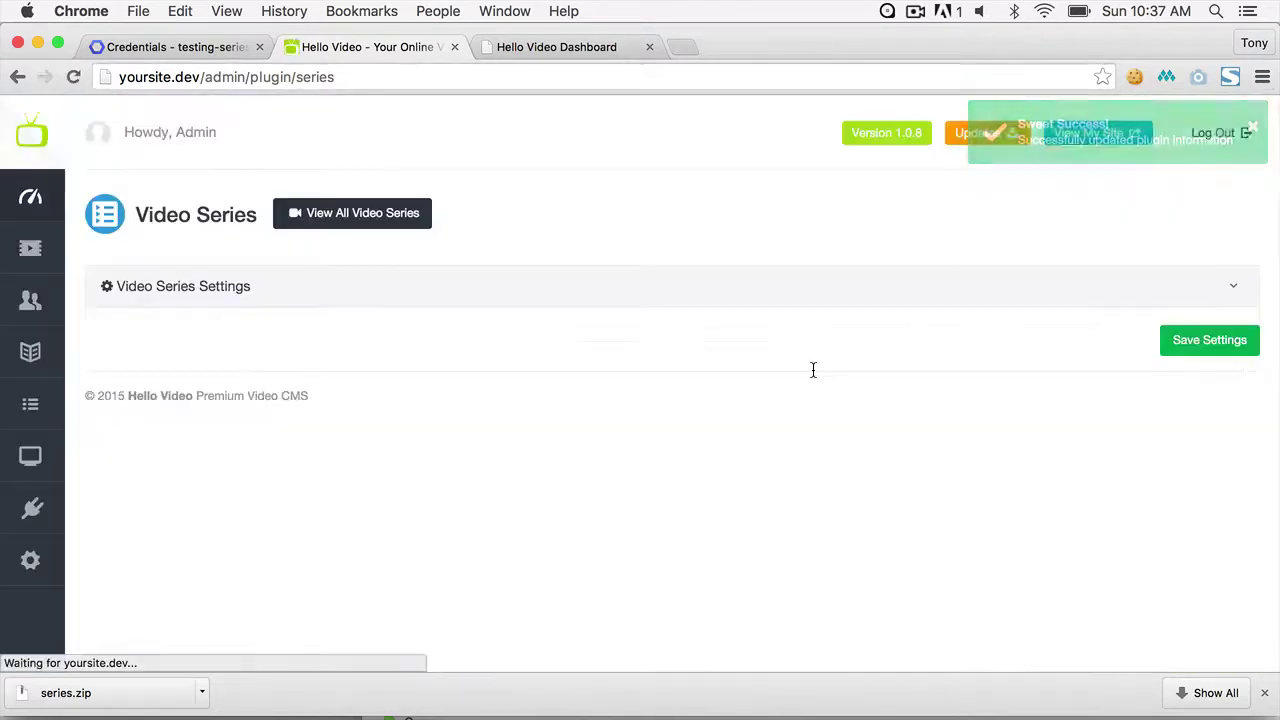
- Open the Add New video series form from View All Video Series
{"action": "left_click", "coordinate": [414, 215]}
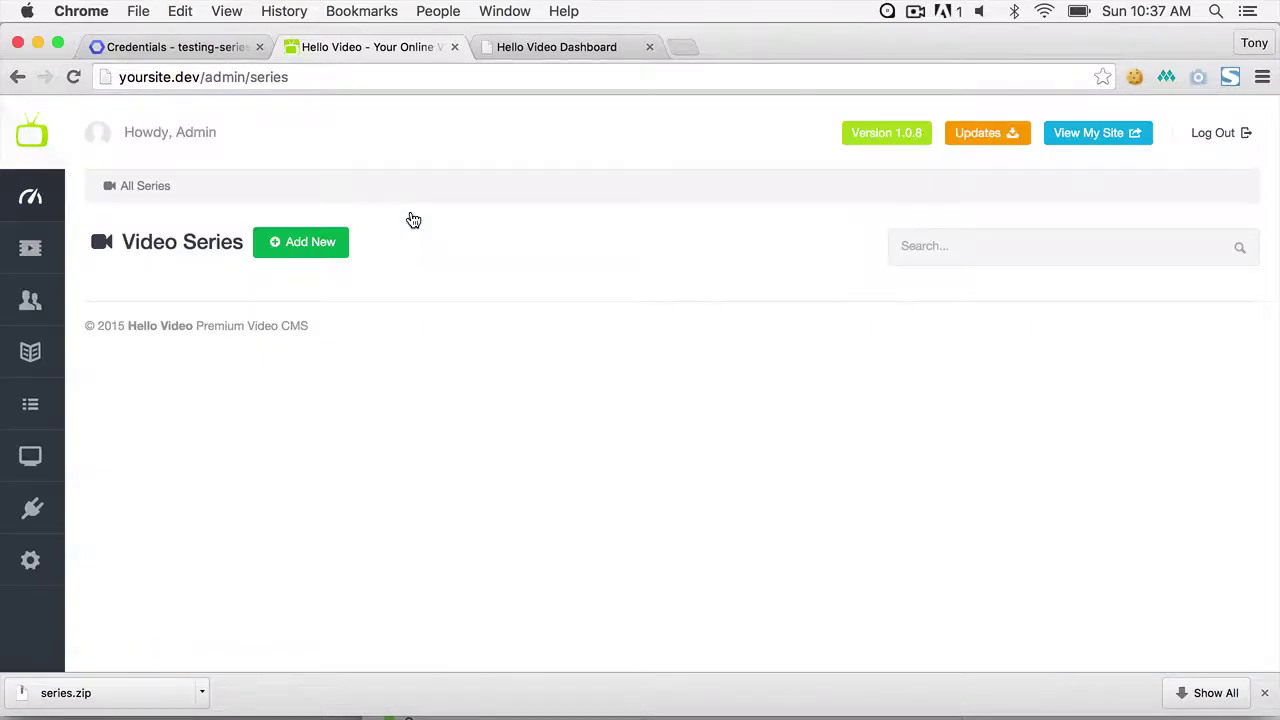
{"action": "left_click", "coordinate": [308, 258]}
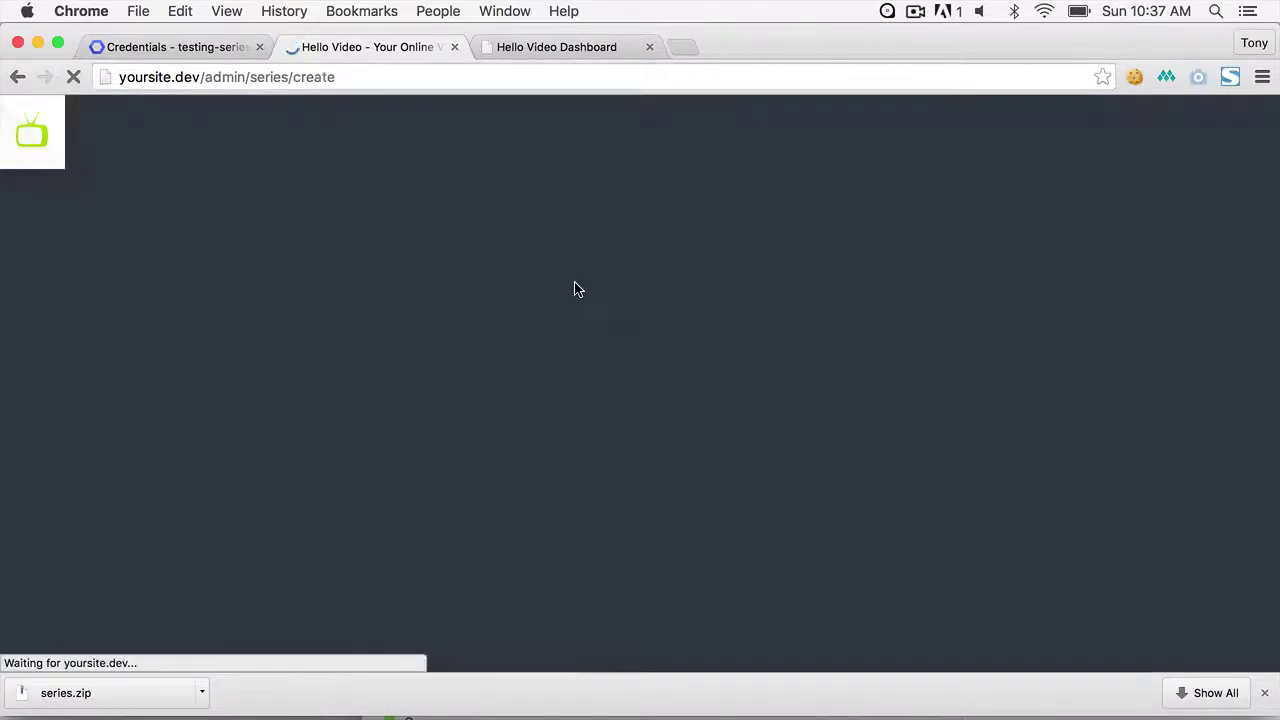
{"action": "left_click", "coordinate": [692, 44]}
- Go to youtube.com and search for 'level up tuts'
{"action": "type", "text": "utube.com"}
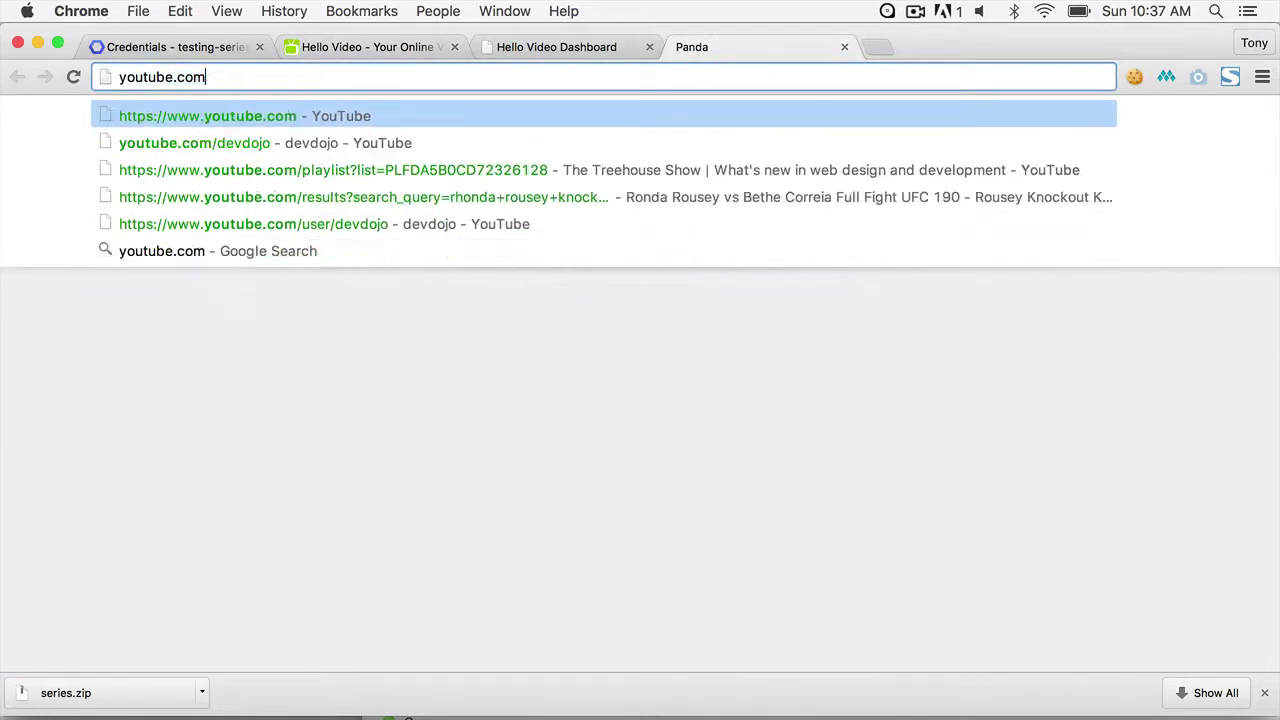
{"action": "key", "text": "Return"}
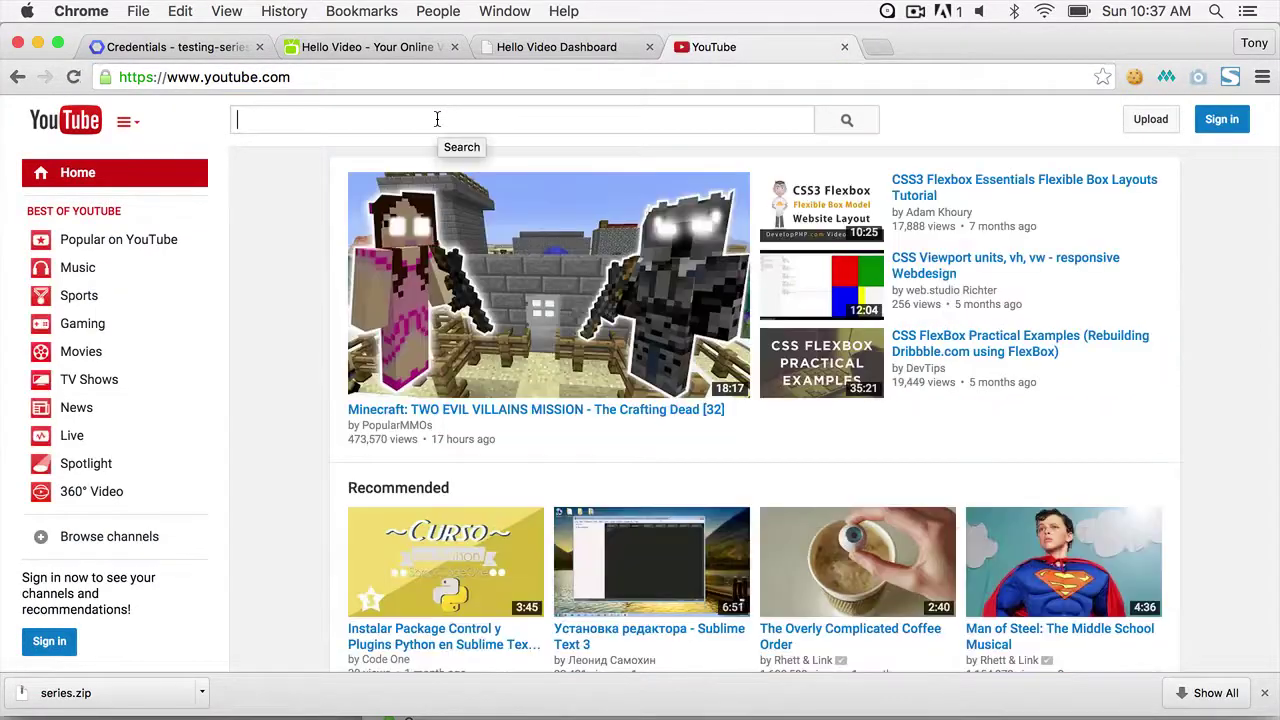
{"action": "left_click", "coordinate": [437, 119]}
{"action": "type", "text": "ne"}
{"action": "key", "text": "BackSpace"}
{"action": "type", "text": "i"}
{"action": "key", "text": "BackSpace"}
{"action": "key", "text": "BackSpace"}
{"action": "type", "text": "ne"}
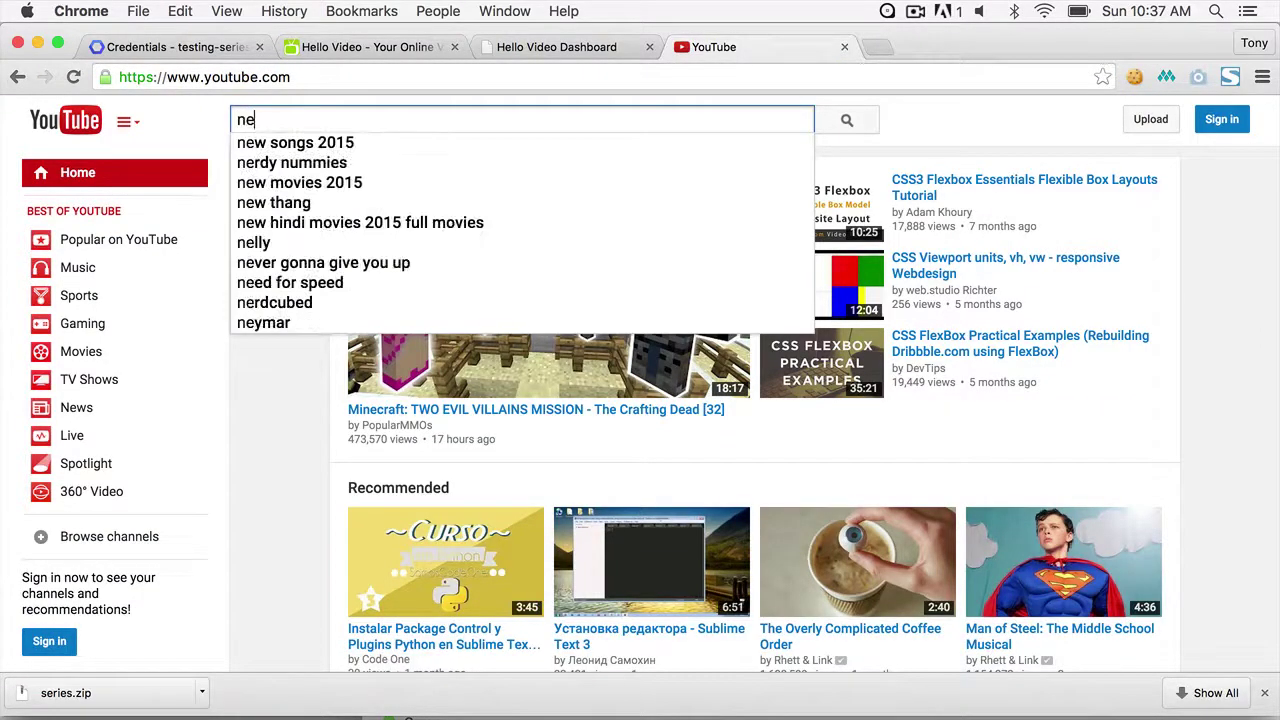
{"action": "key", "text": "BackSpace"}
{"action": "key", "text": "BackSpace"}
{"action": "type", "text": "level u"}
{"action": "key", "text": "BackSpace"}
{"action": "key", "text": "BackSpace"}
{"action": "type", "text": "up tuts"}
{"action": "key", "text": "Return"}
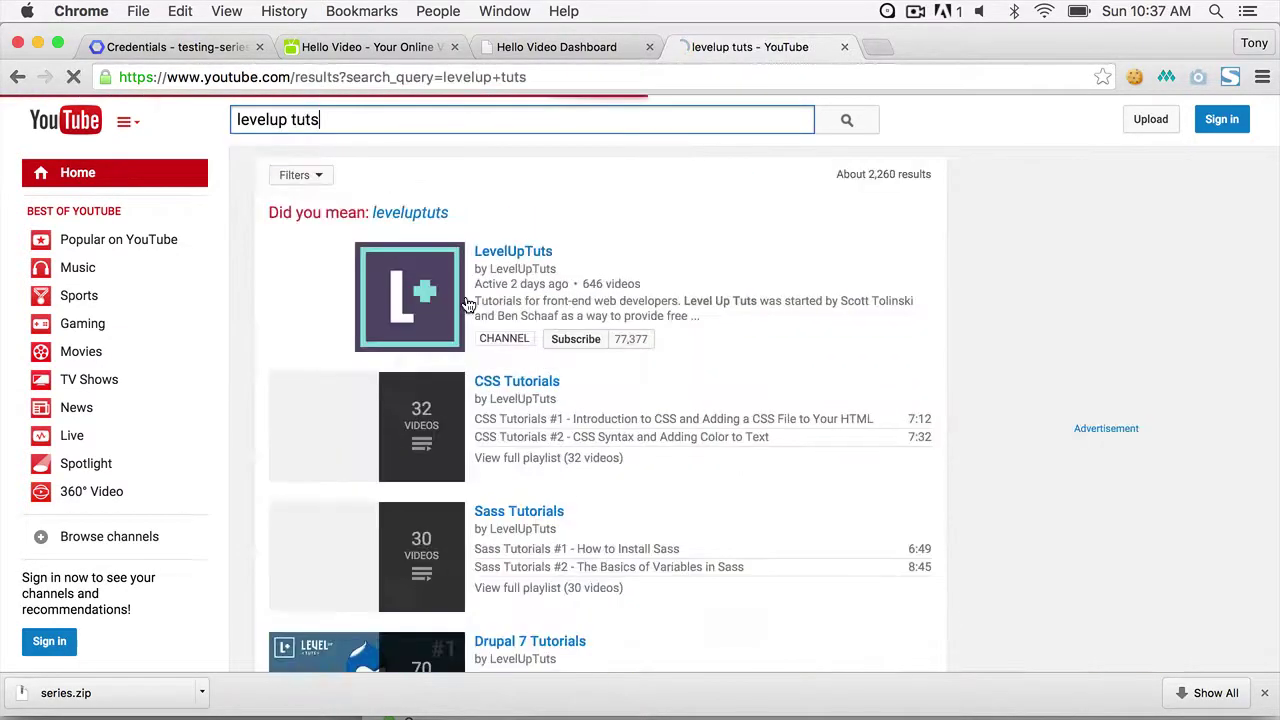
- Open the LevelUpTuts channel, pause its welcome video, and show its playlists
{"action": "scroll", "coordinate": [516, 380], "scroll_direction": "down", "scroll_amount": 2}
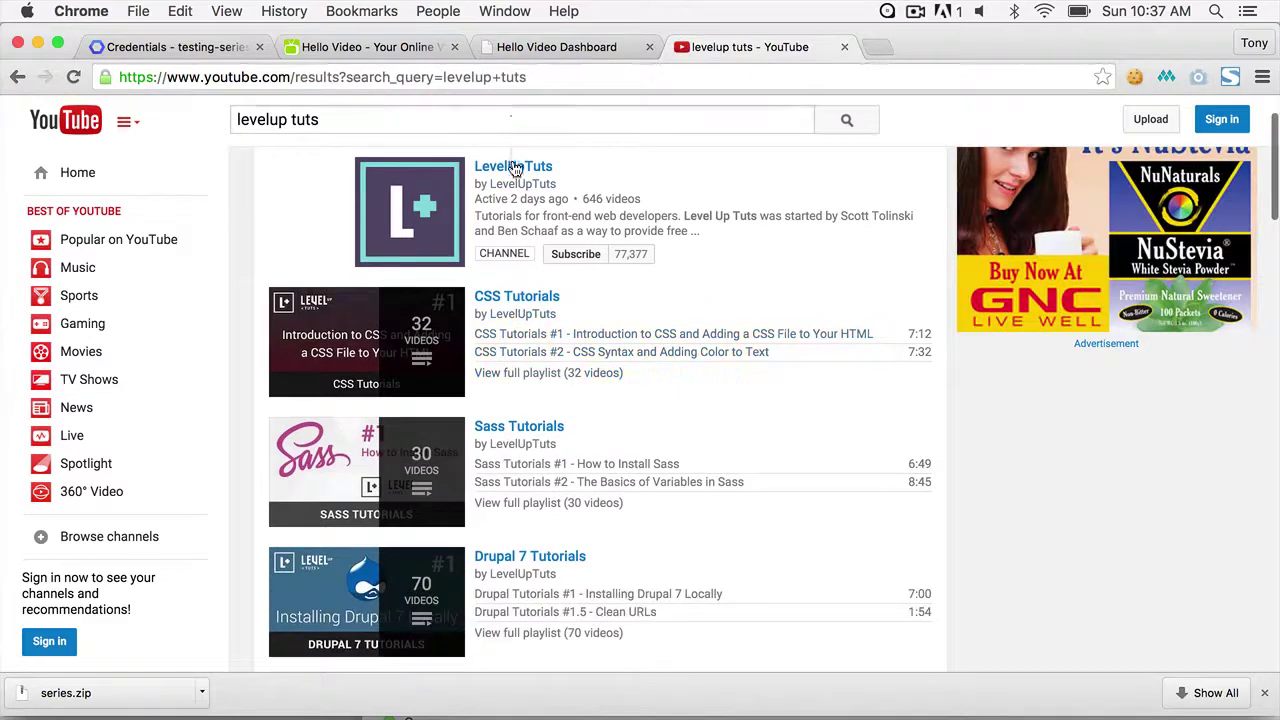
{"action": "left_click", "coordinate": [513, 166]}
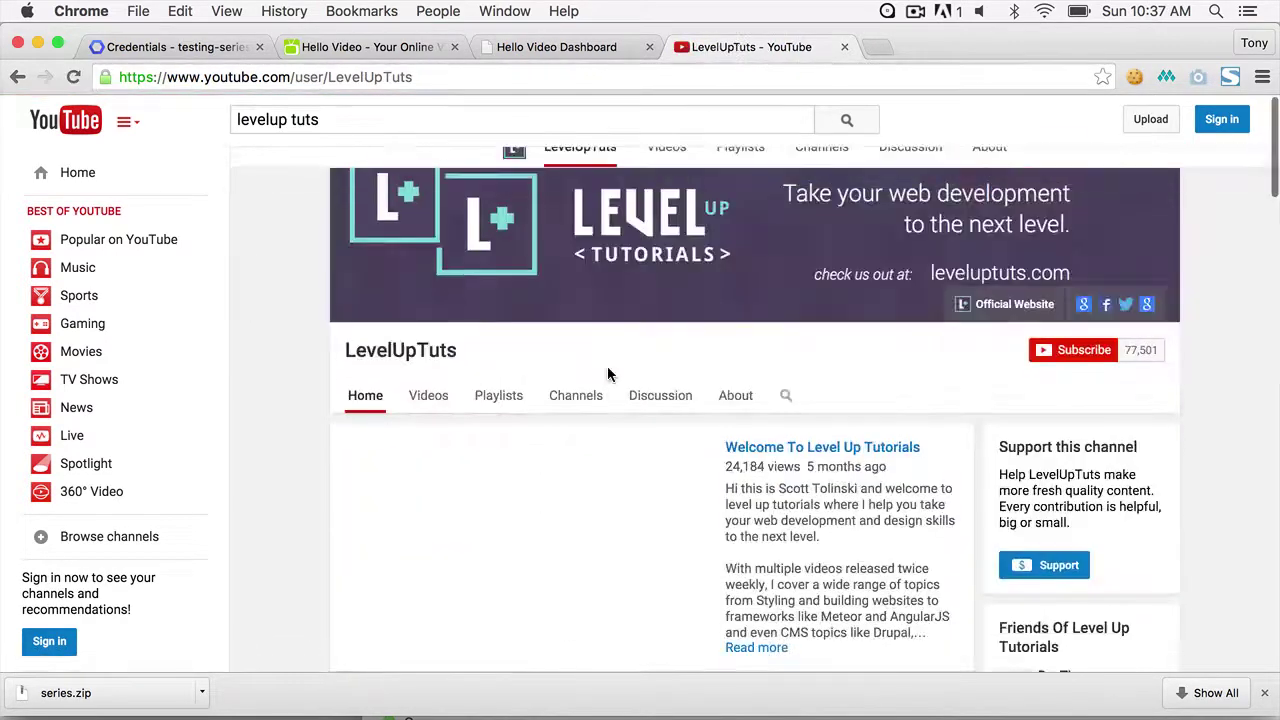
{"action": "scroll", "coordinate": [300, 406], "scroll_direction": "down", "scroll_amount": 3}
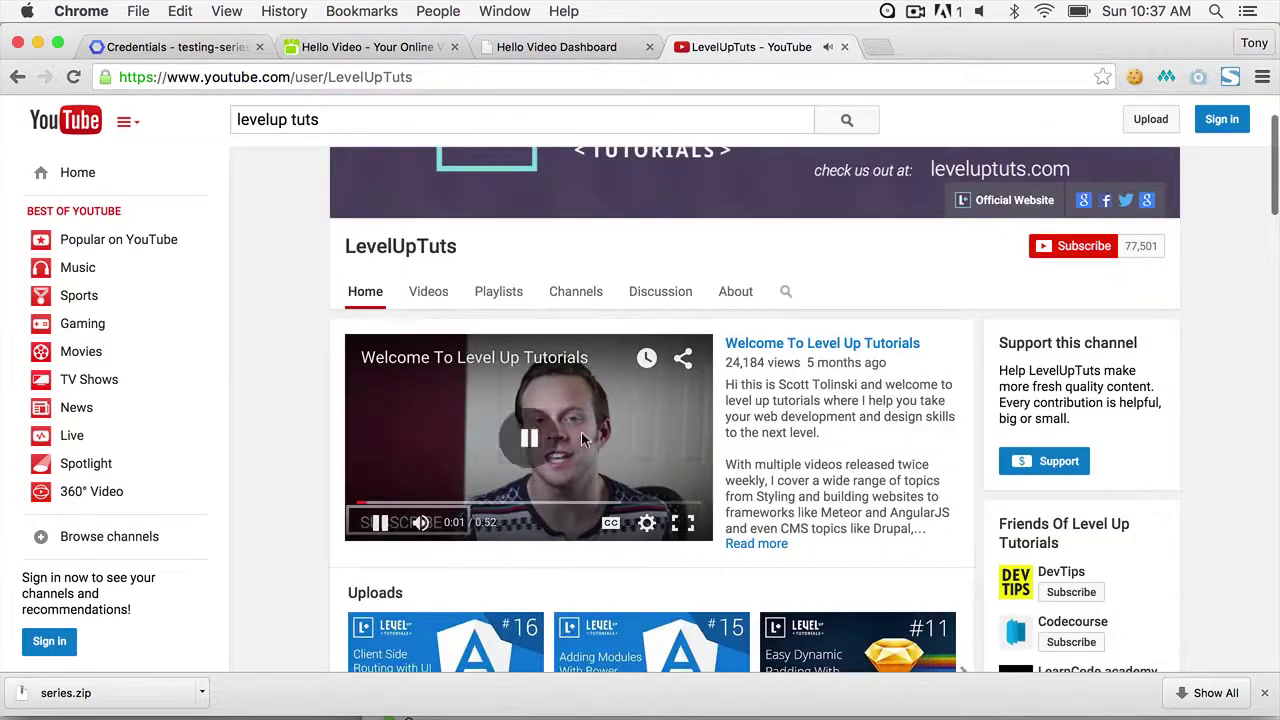
{"action": "left_click", "coordinate": [437, 465]}
{"action": "scroll", "coordinate": [437, 465], "scroll_direction": "down", "scroll_amount": 5}
{"action": "scroll", "coordinate": [911, 423], "scroll_direction": "up", "scroll_amount": 6}
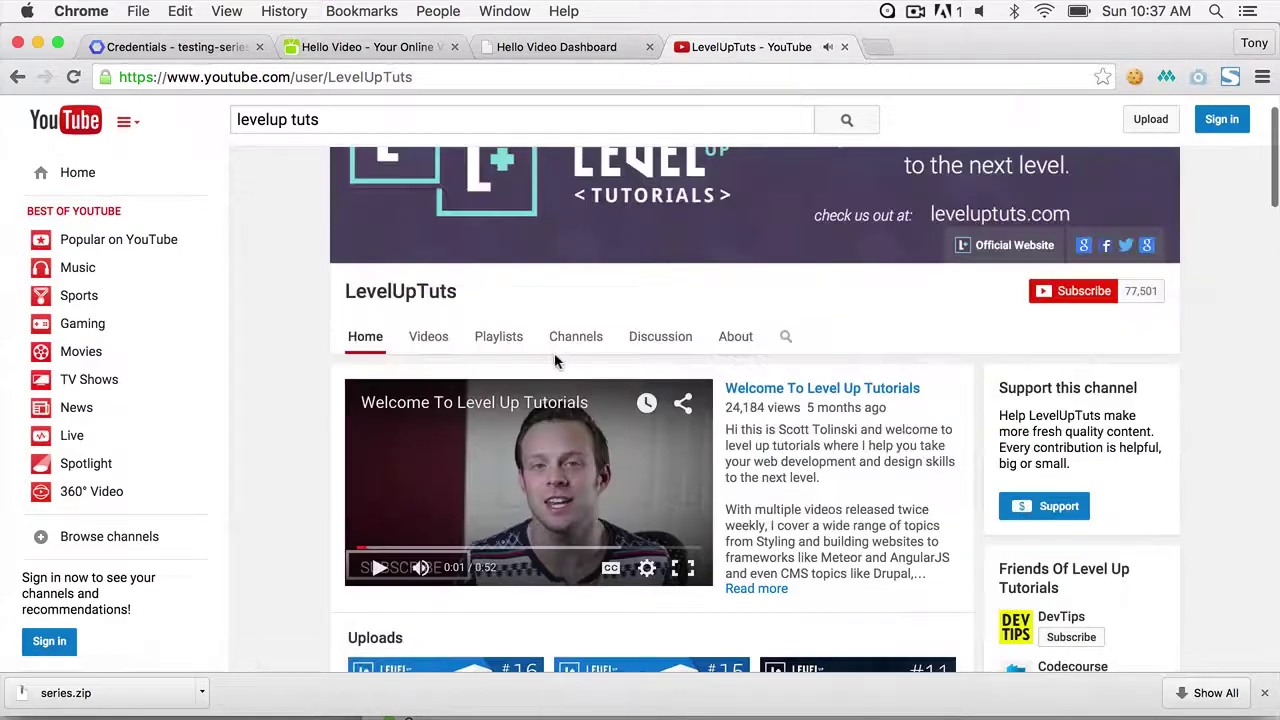
{"action": "left_click", "coordinate": [498, 336]}
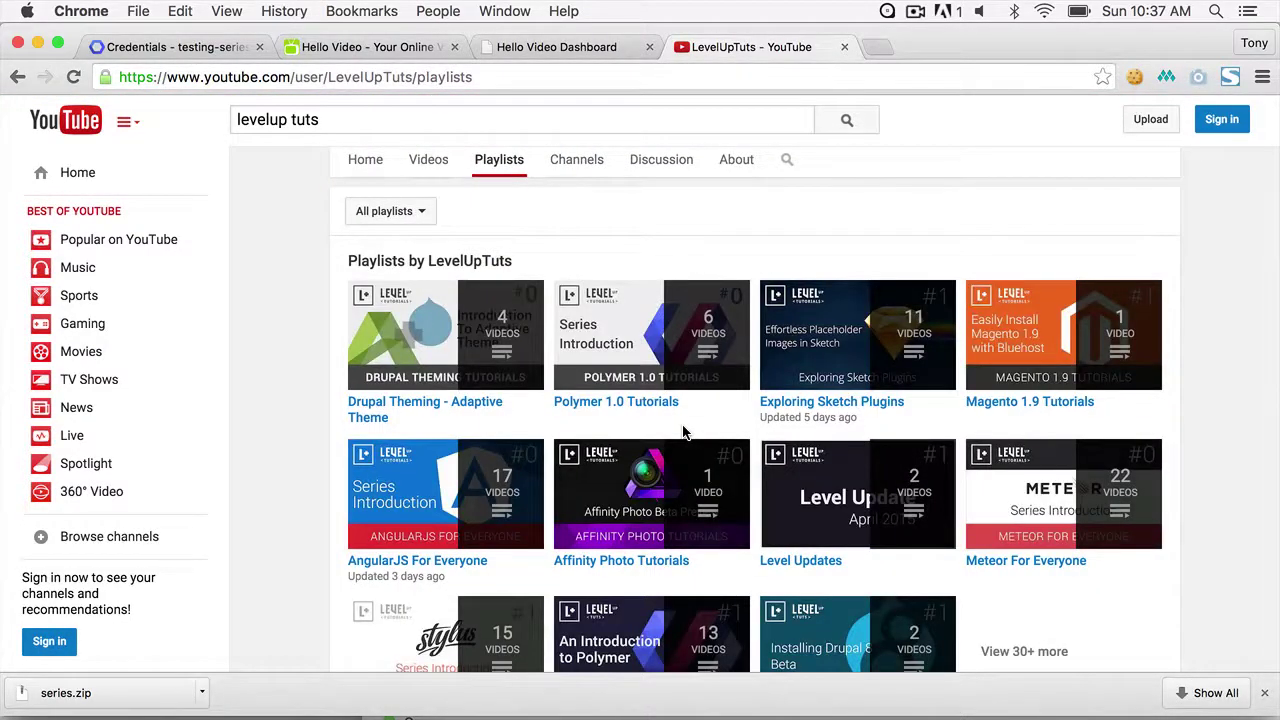
- Play the full Sketch 3 Tutorials playlist and select its list ID in the address
{"action": "scroll", "coordinate": [1051, 406], "scroll_direction": "down", "scroll_amount": 3}
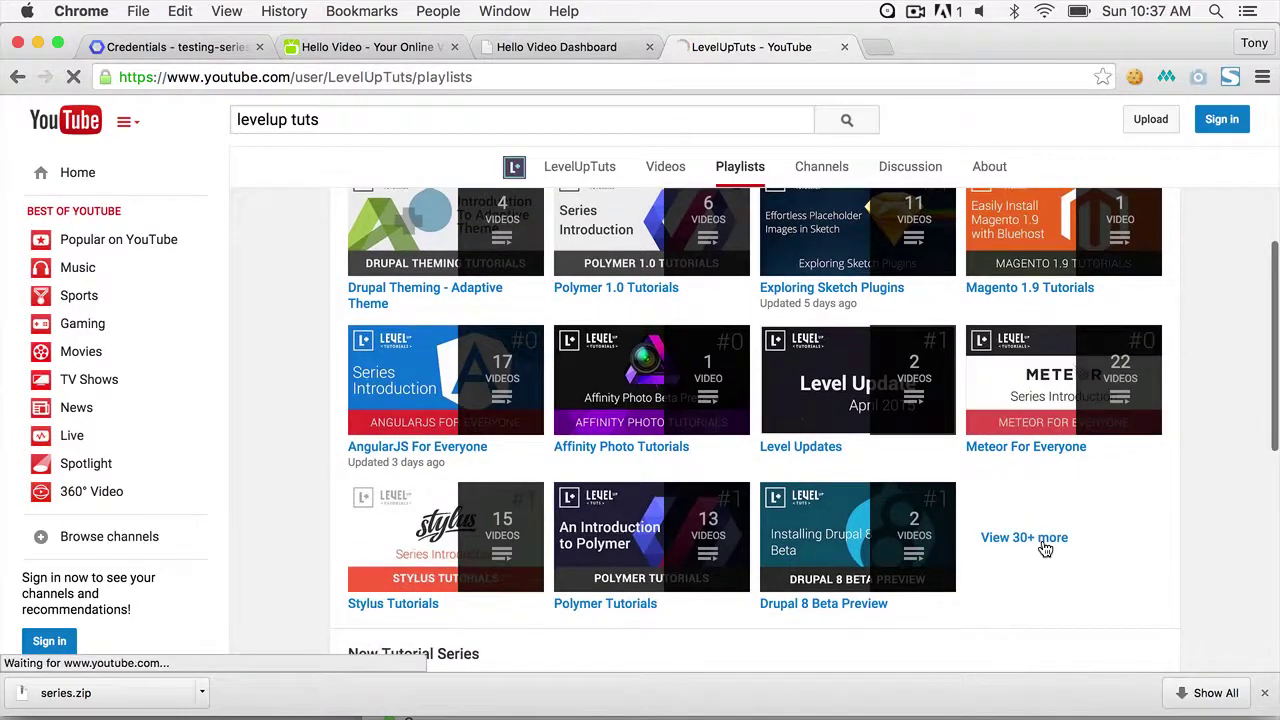
{"action": "left_click", "coordinate": [1045, 549]}
{"action": "scroll", "coordinate": [1177, 569], "scroll_direction": "down", "scroll_amount": 5}
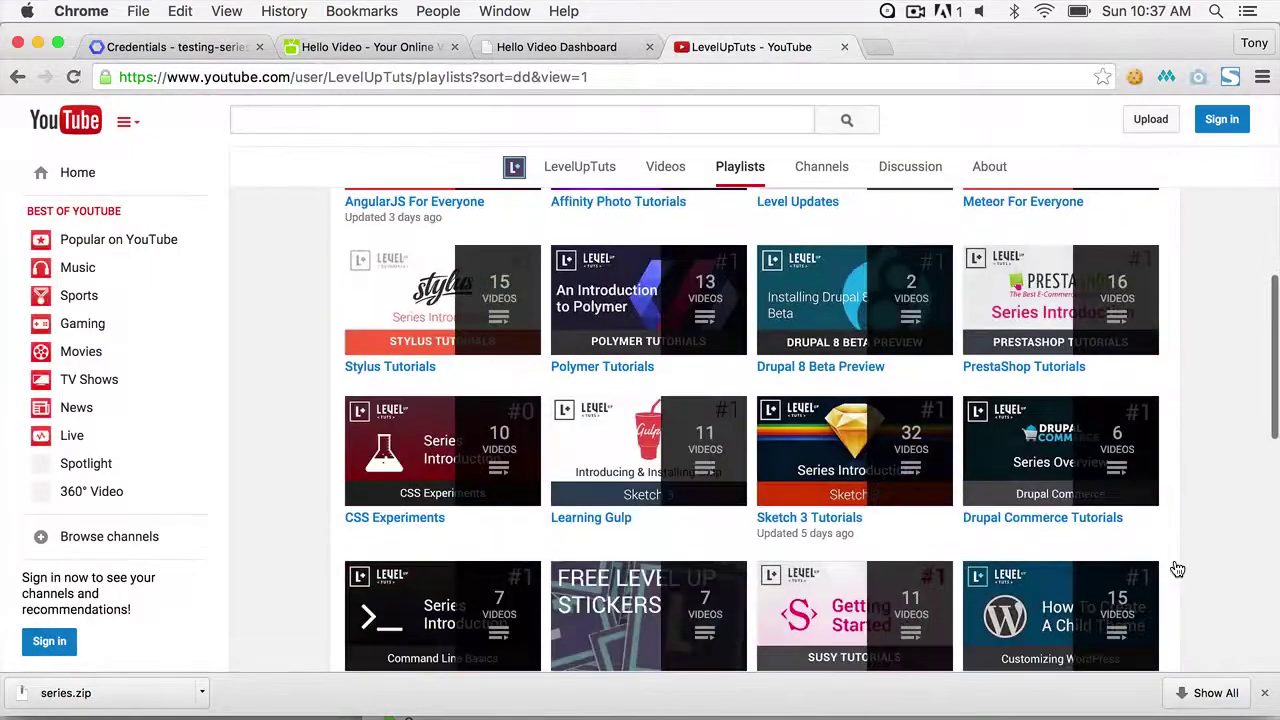
{"action": "scroll", "coordinate": [1177, 569], "scroll_direction": "down", "scroll_amount": 5}
{"action": "scroll", "coordinate": [943, 400], "scroll_direction": "up", "scroll_amount": 3}
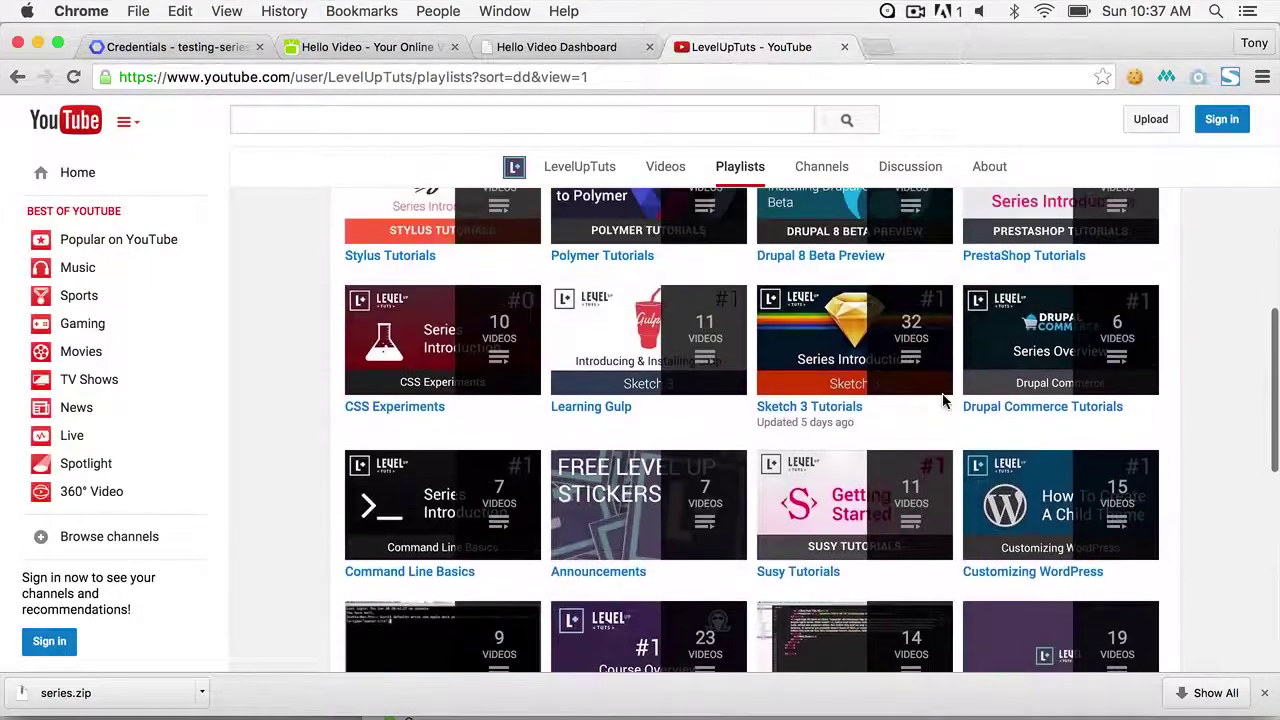
{"action": "left_click", "coordinate": [806, 369]}
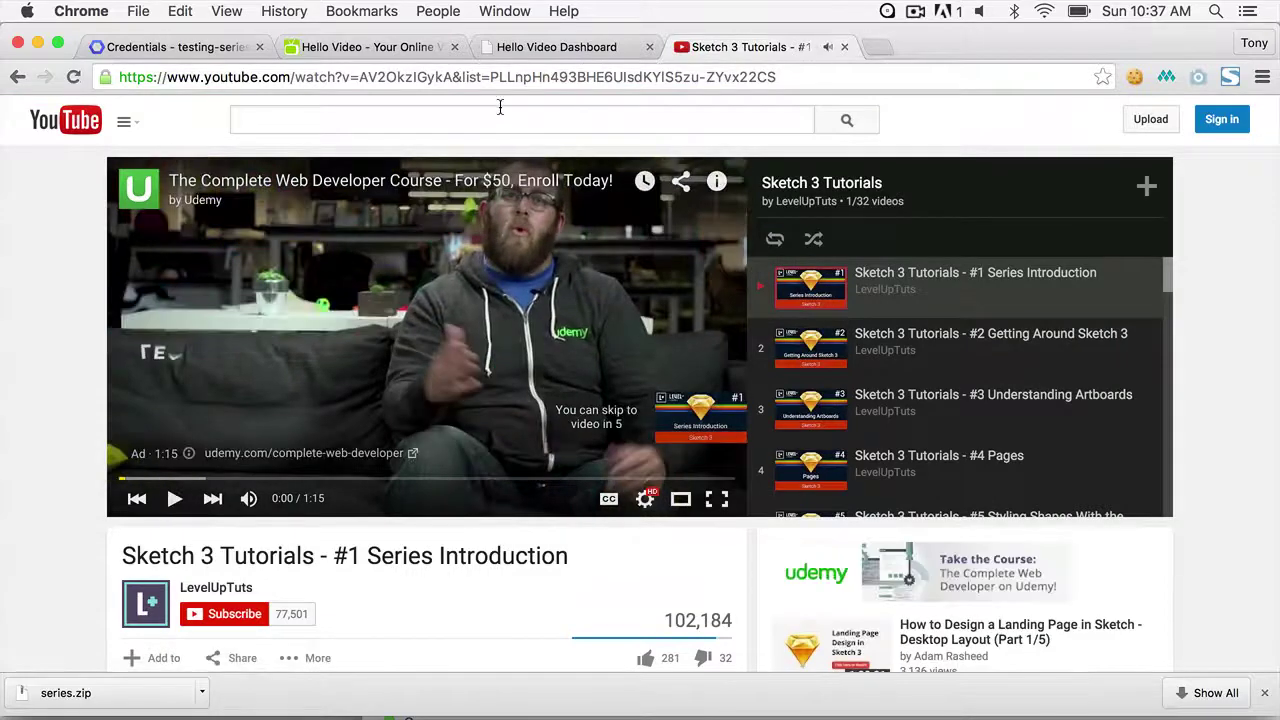
{"action": "left_click_drag", "start_coordinate": [489, 79], "coordinate": [700, 79]}
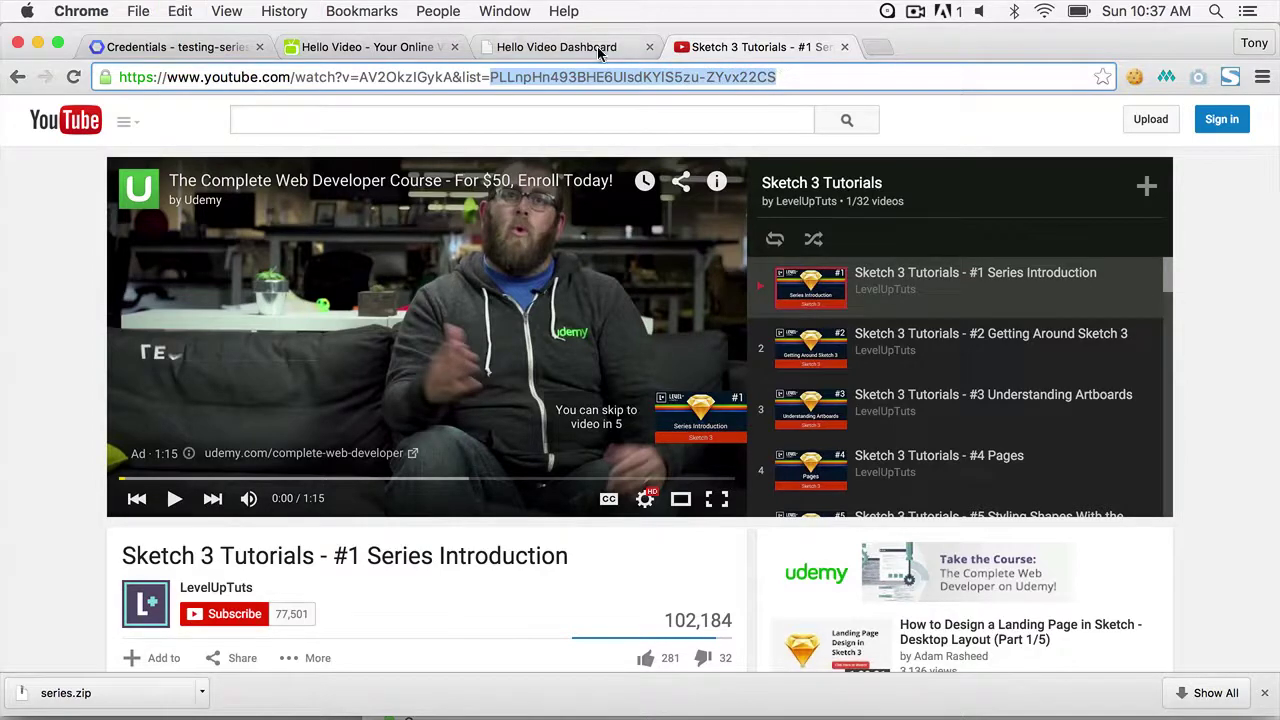
- Enter the title 'Sketch 3 Tutorials' and URL slug sketch-3-tutorials
{"action": "left_click", "coordinate": [397, 48]}
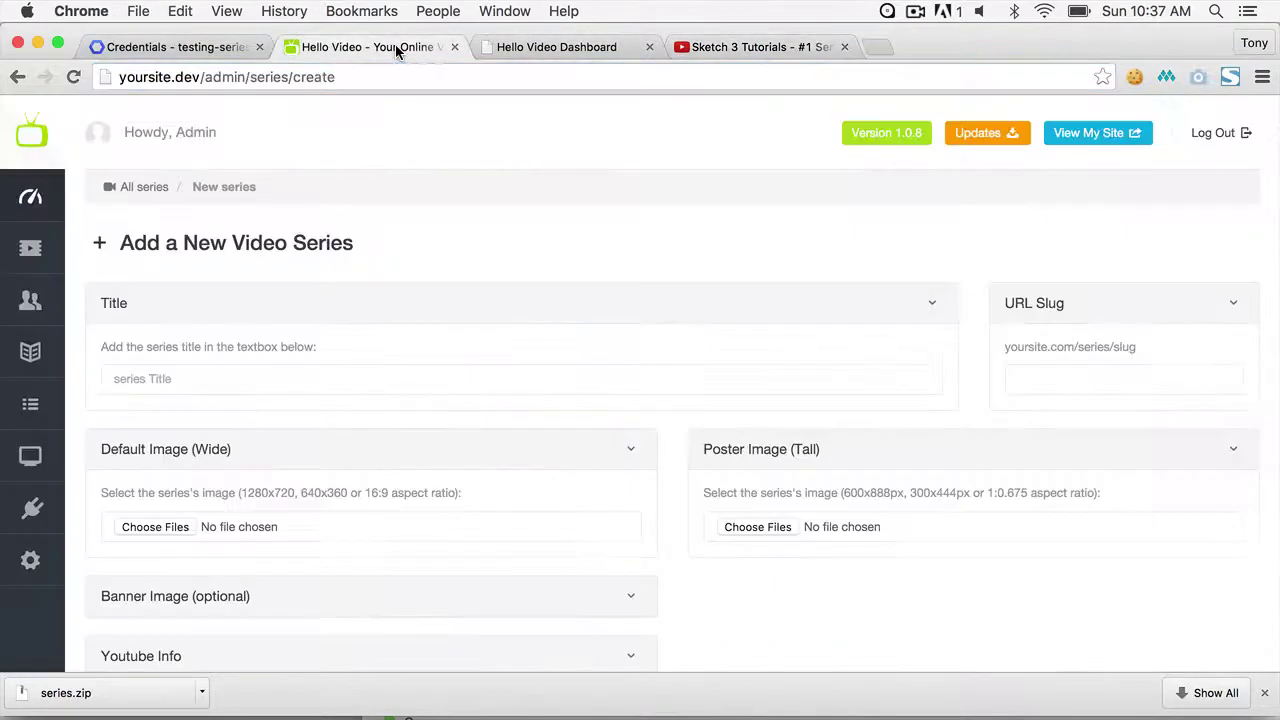
{"action": "left_click", "coordinate": [330, 378]}
{"action": "type", "text": "S"}
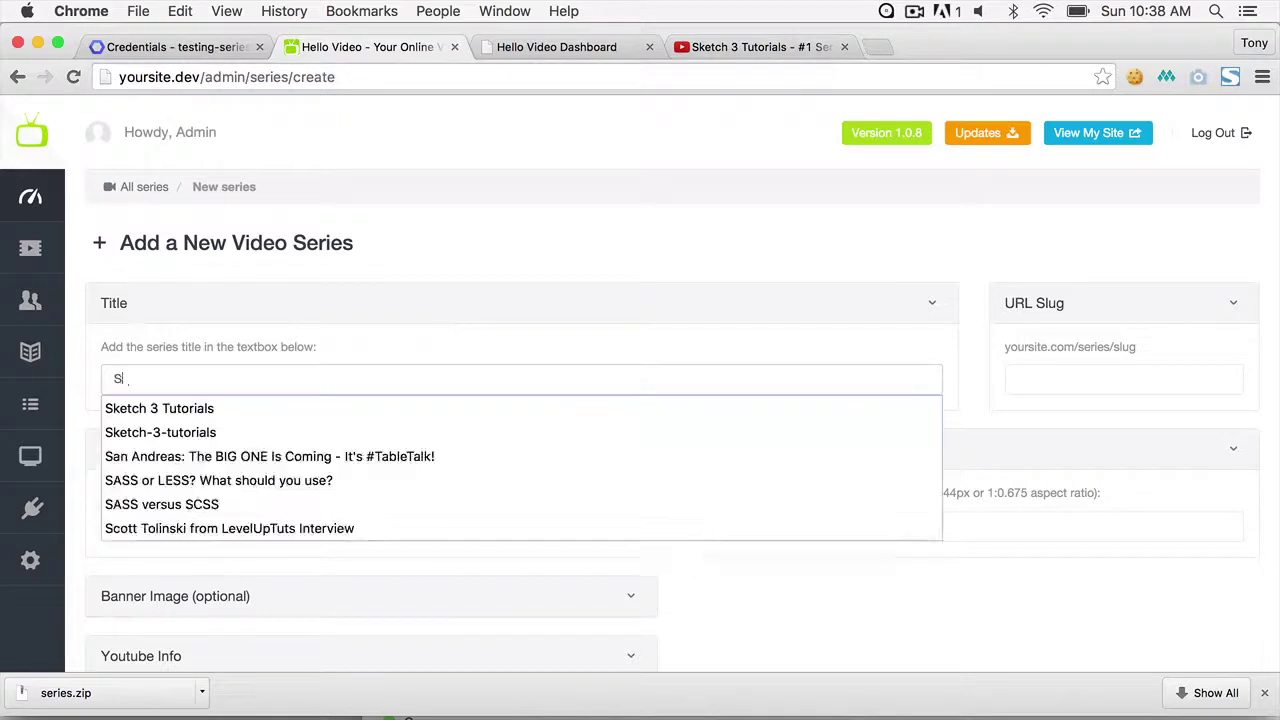
{"action": "type", "text": "ket"}
{"action": "key", "text": "Down"}
{"action": "key", "text": "Return"}
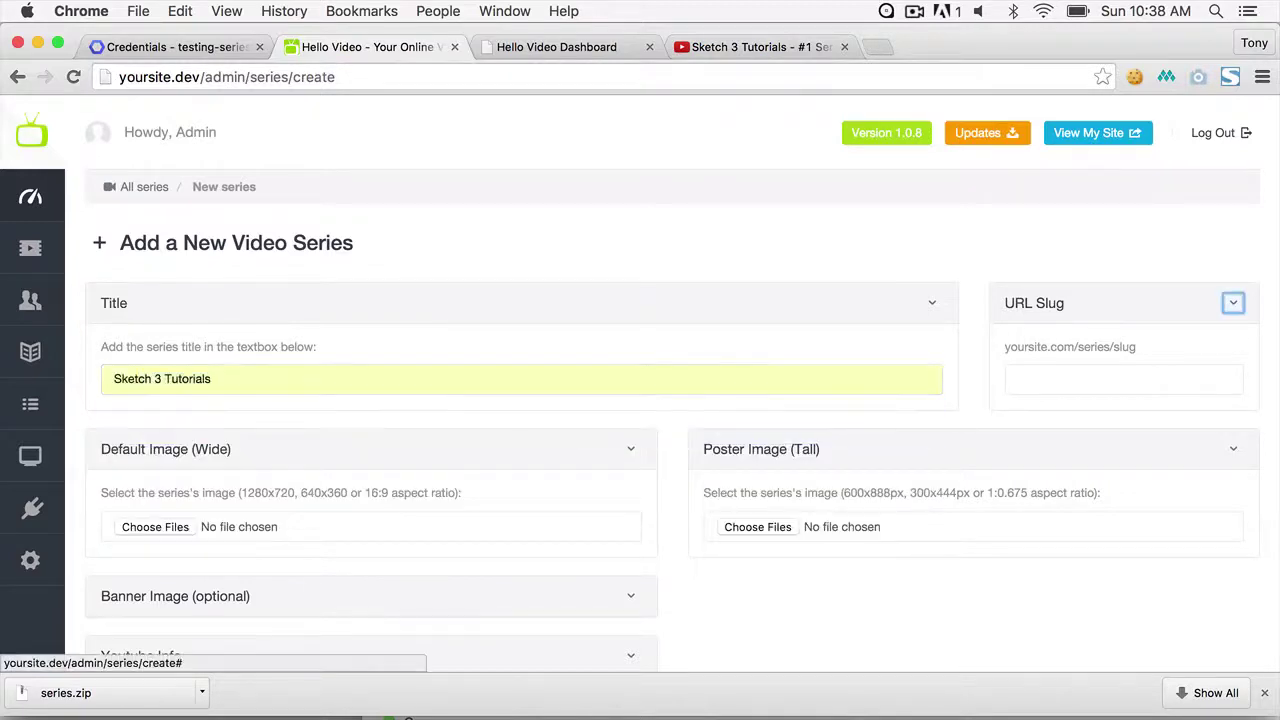
{"action": "type", "text": "ske"}
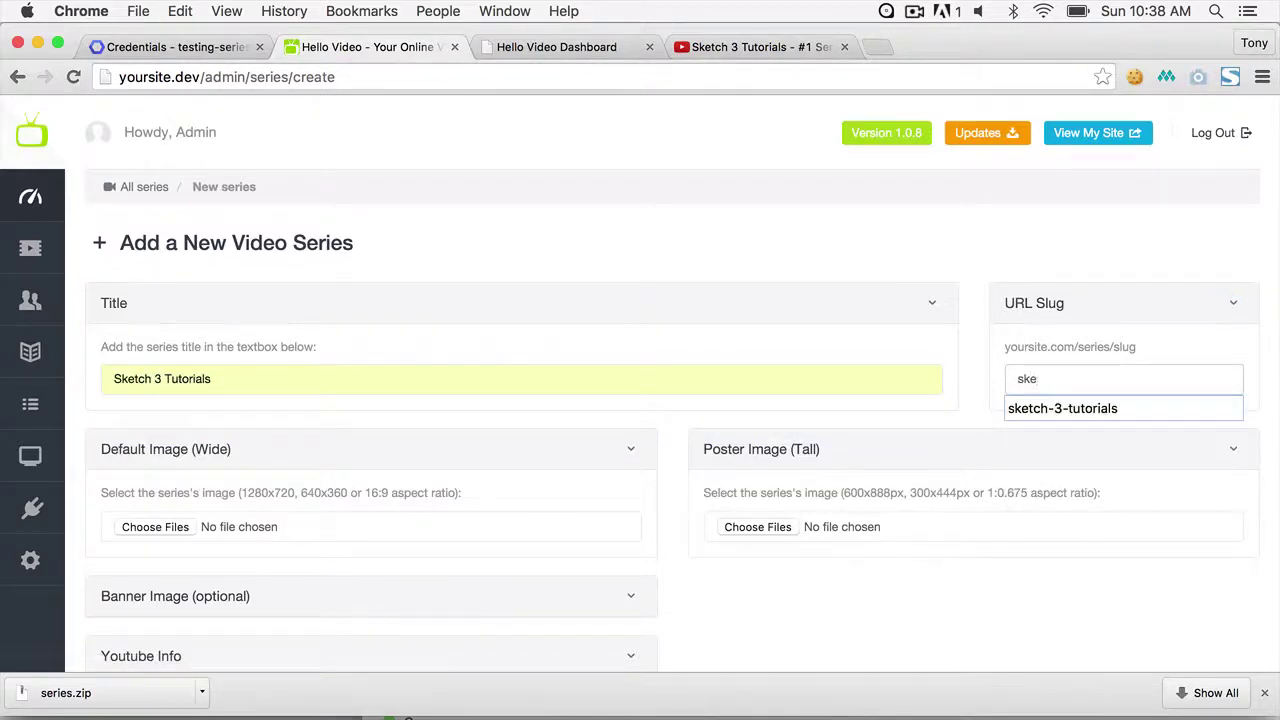
{"action": "key", "text": "Down"}
{"action": "key", "text": "Return"}
- Attach sketch-image-normal.jpg as the wide image and sketch-image-cover.jpg as the poster
{"action": "scroll", "coordinate": [390, 320], "scroll_direction": "down", "scroll_amount": 5}
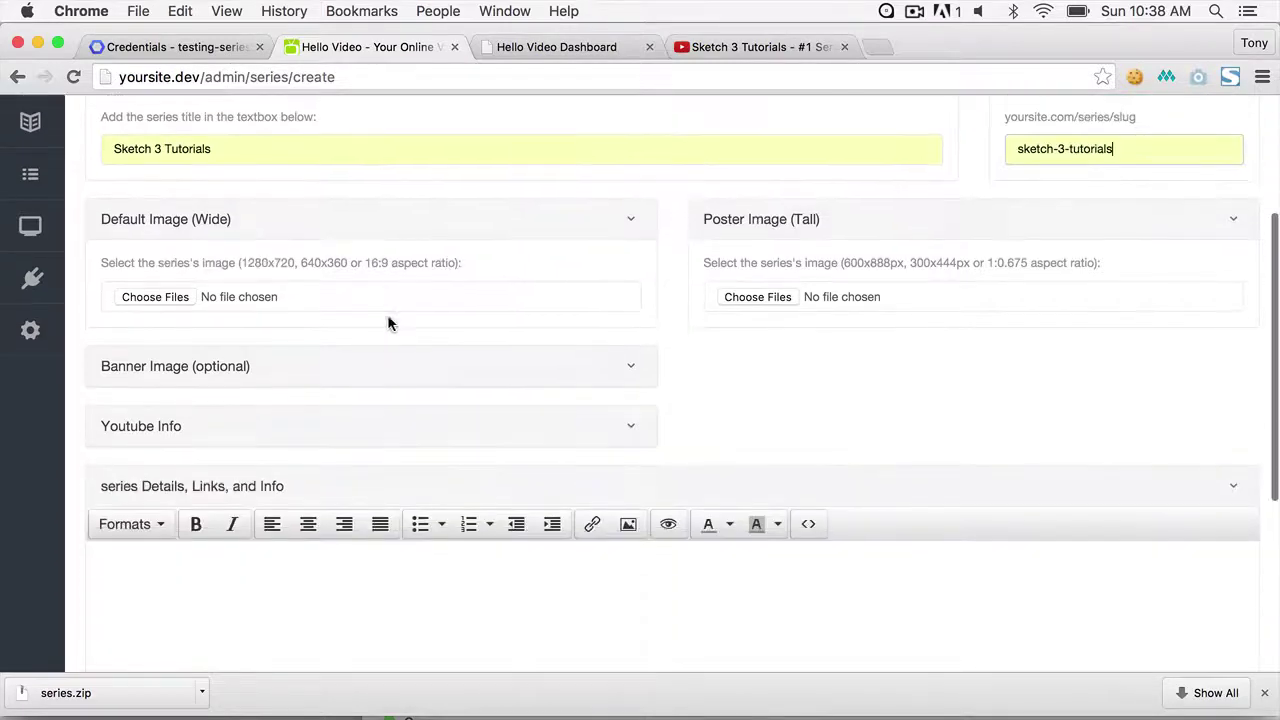
{"action": "left_click", "coordinate": [160, 296]}
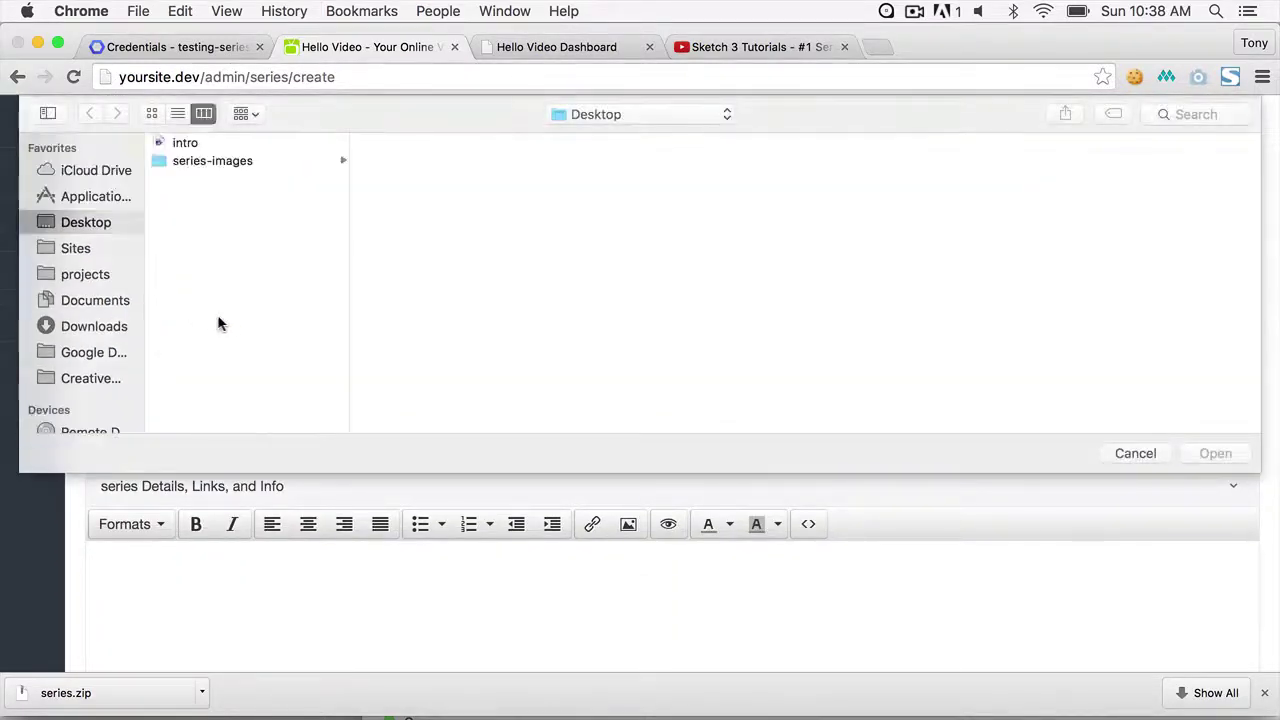
{"action": "left_click", "coordinate": [244, 166]}
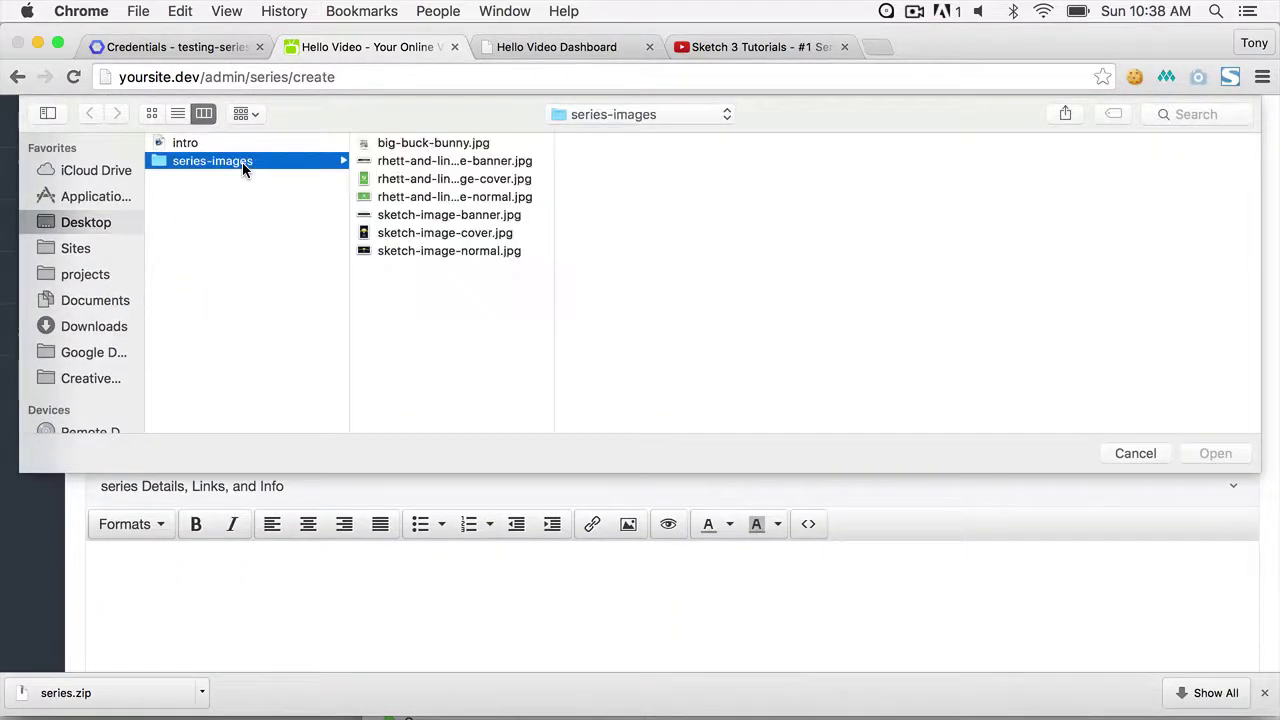
{"action": "left_click", "coordinate": [436, 252]}
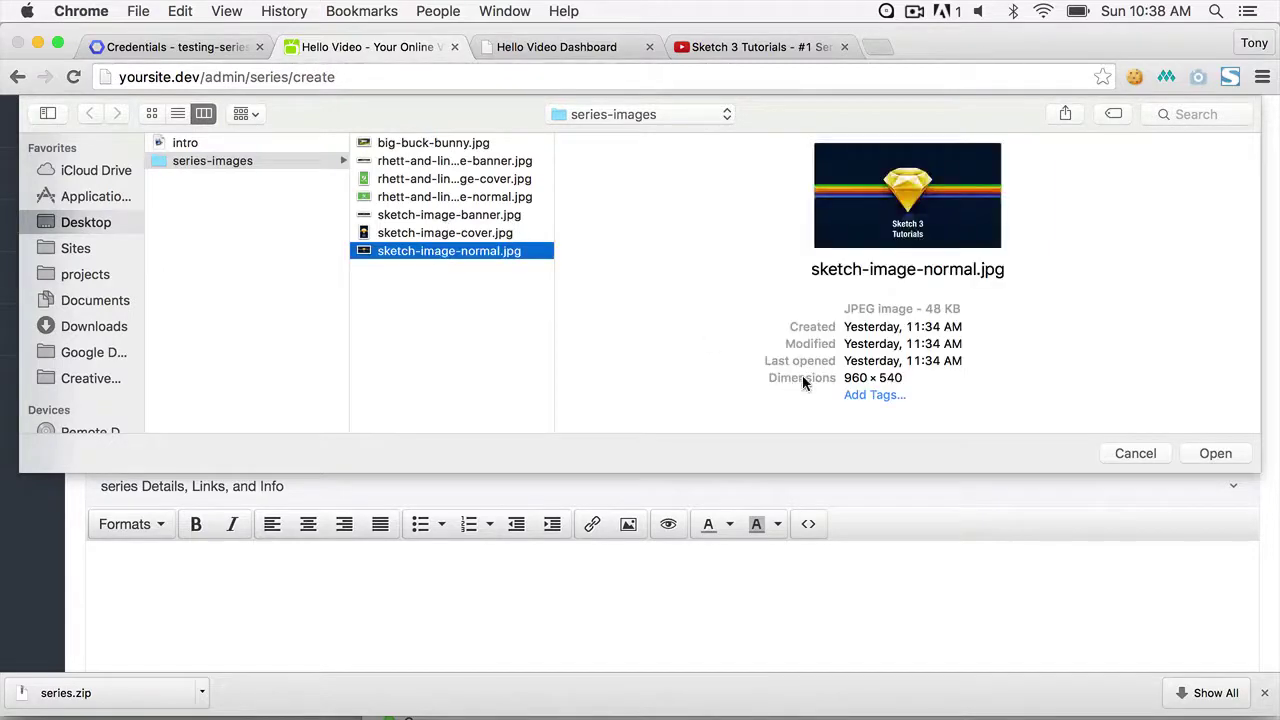
{"action": "left_click", "coordinate": [1216, 455]}
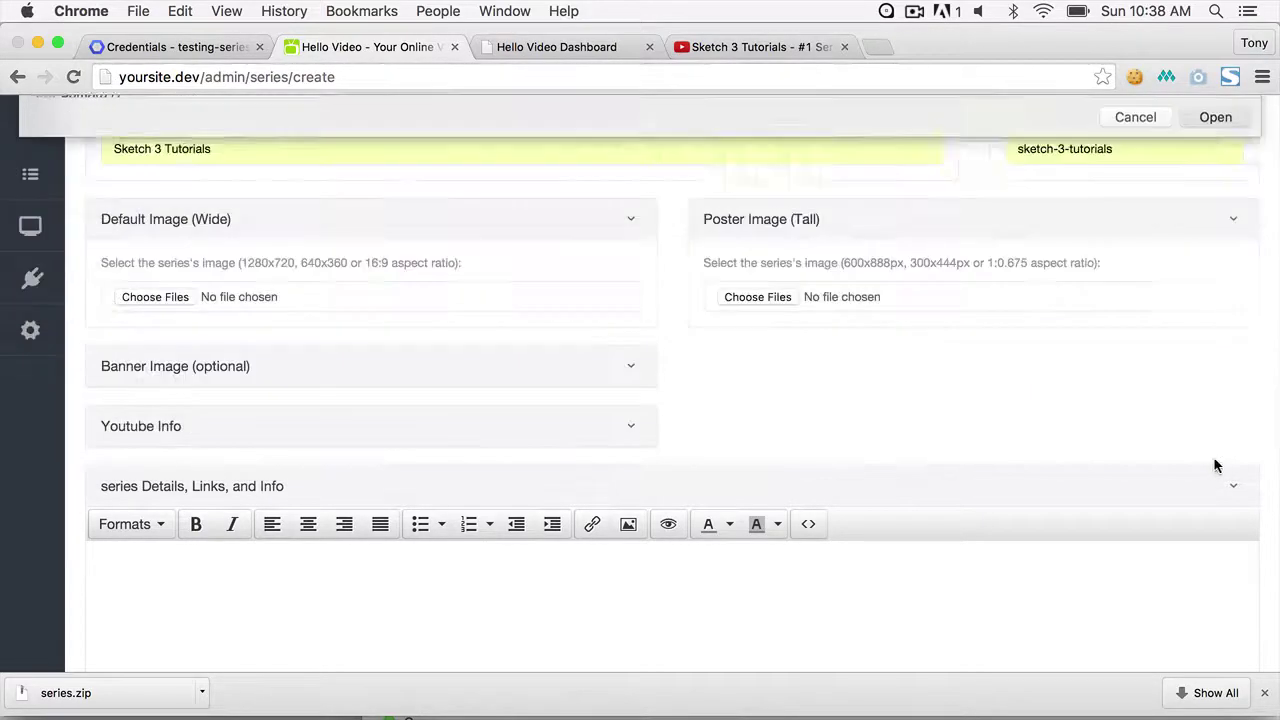
{"action": "left_click", "coordinate": [758, 298]}
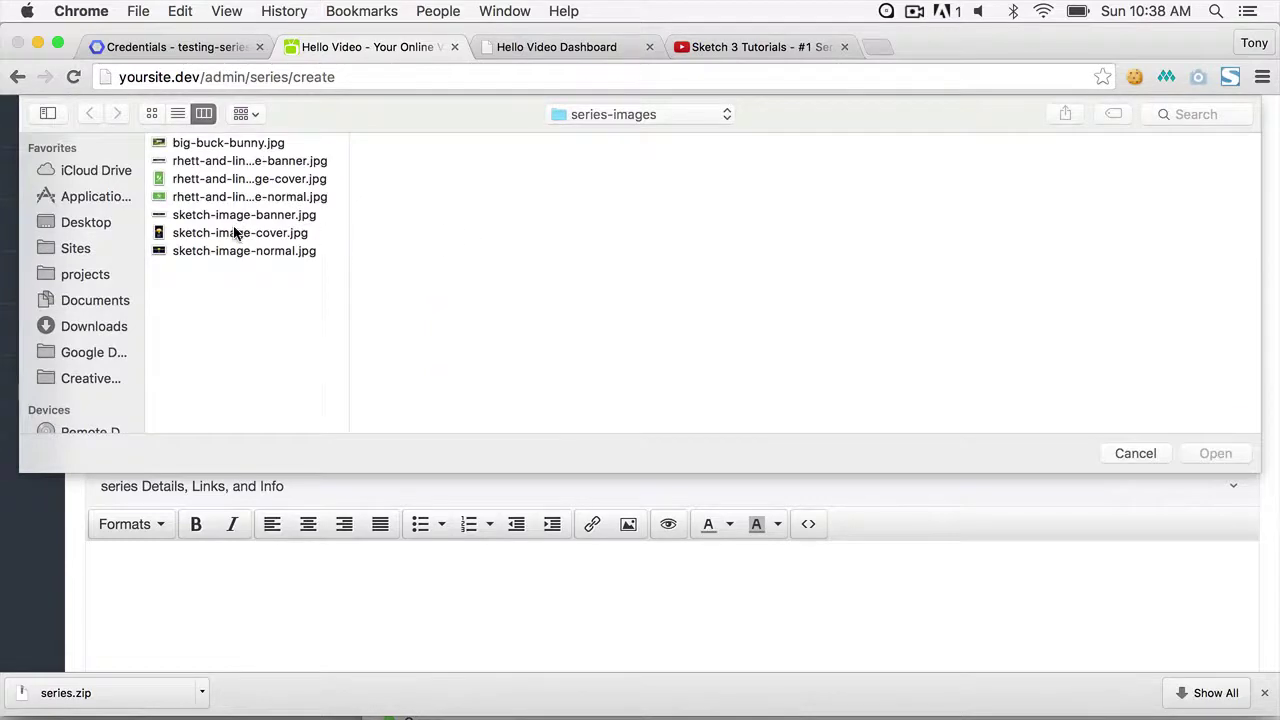
{"action": "left_click", "coordinate": [220, 234]}
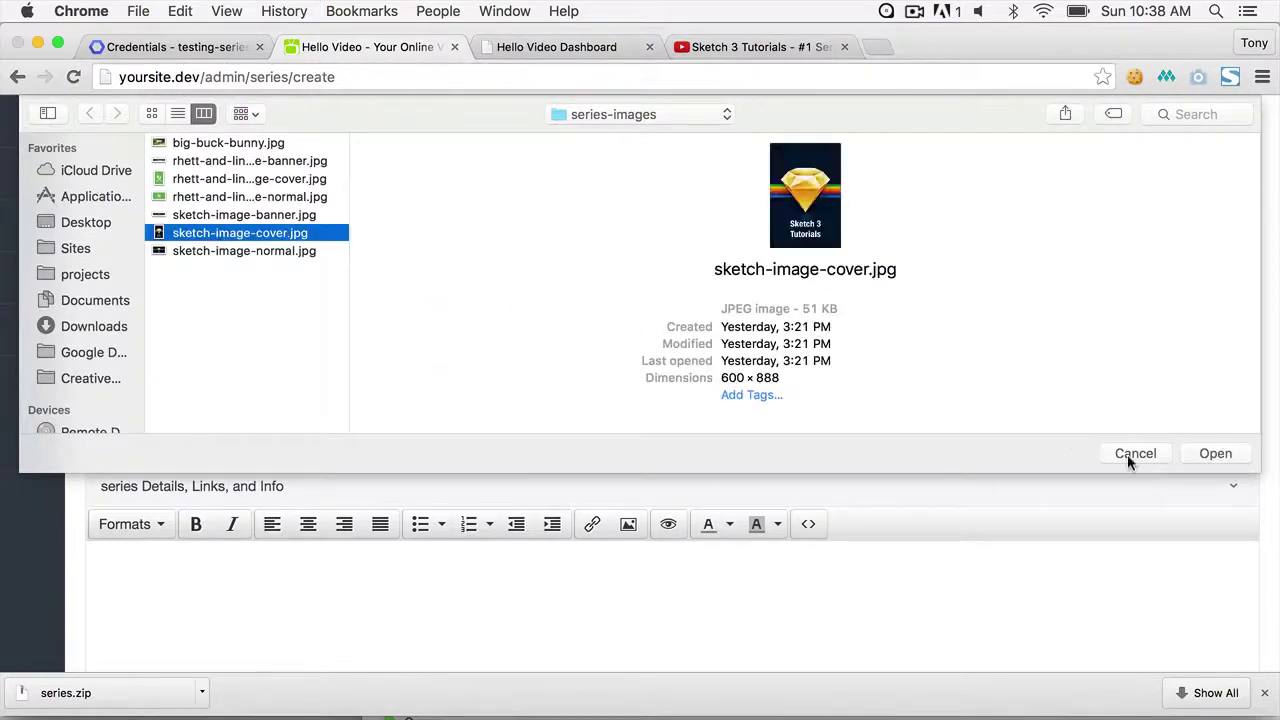
{"action": "left_click", "coordinate": [1201, 456]}
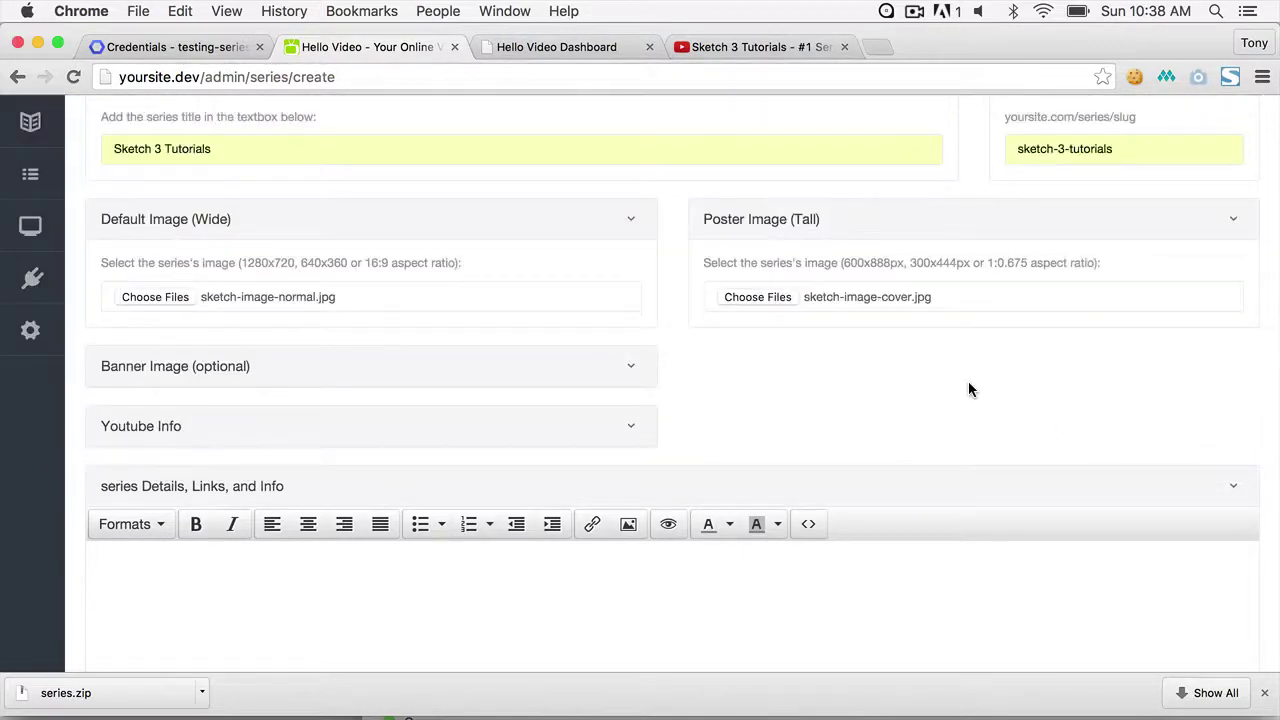
- Expand the optional banner section and attach sketch-image-banner.jpg
{"action": "left_click", "coordinate": [630, 369]}
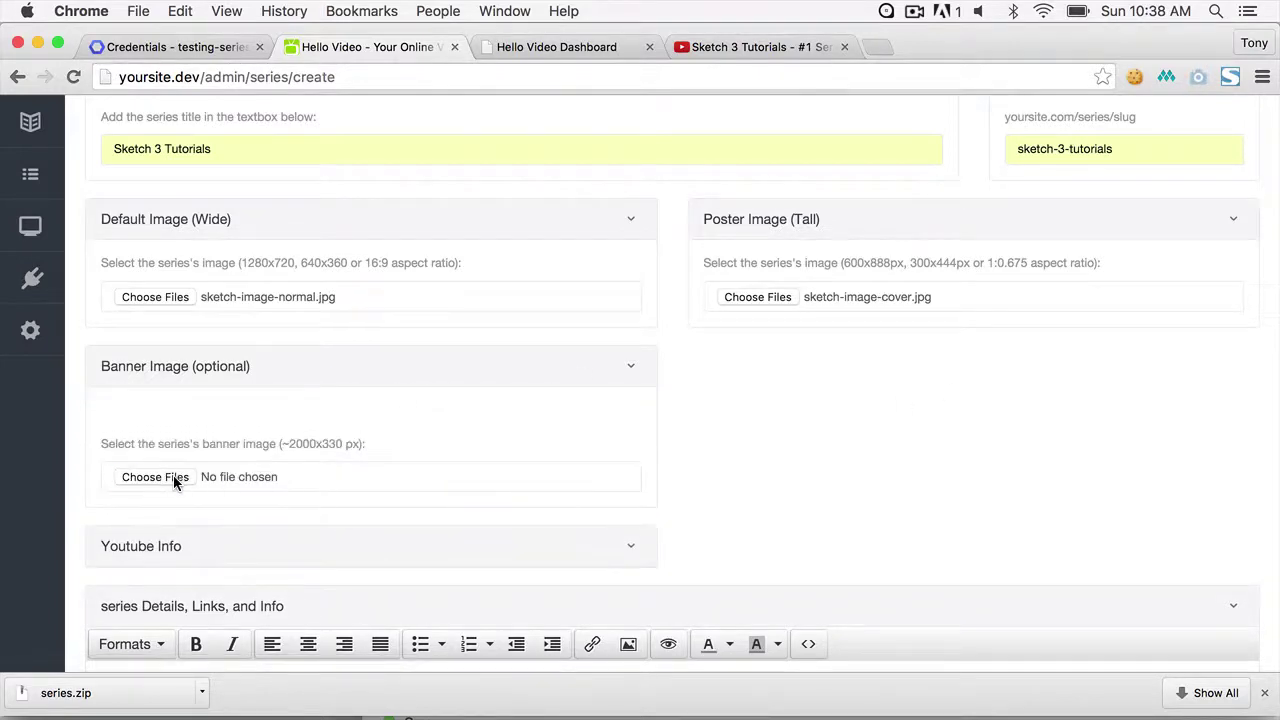
{"action": "left_click", "coordinate": [155, 477]}
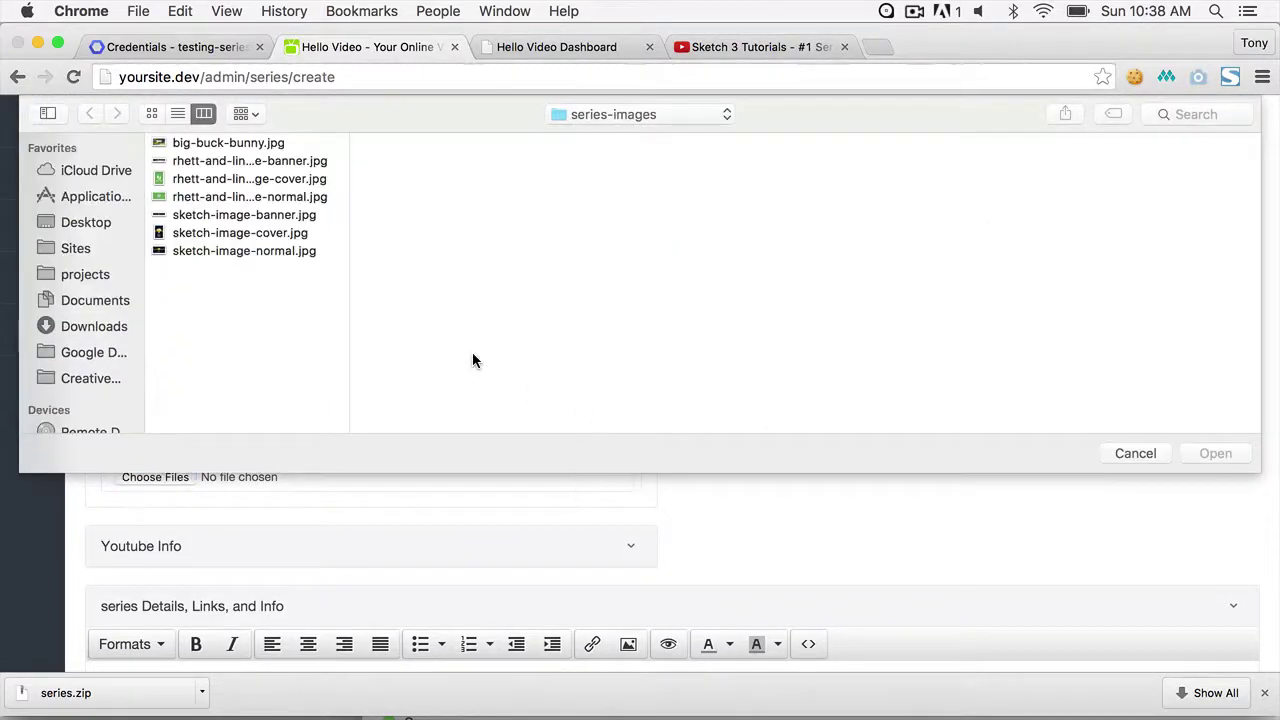
{"action": "left_click", "coordinate": [256, 217]}
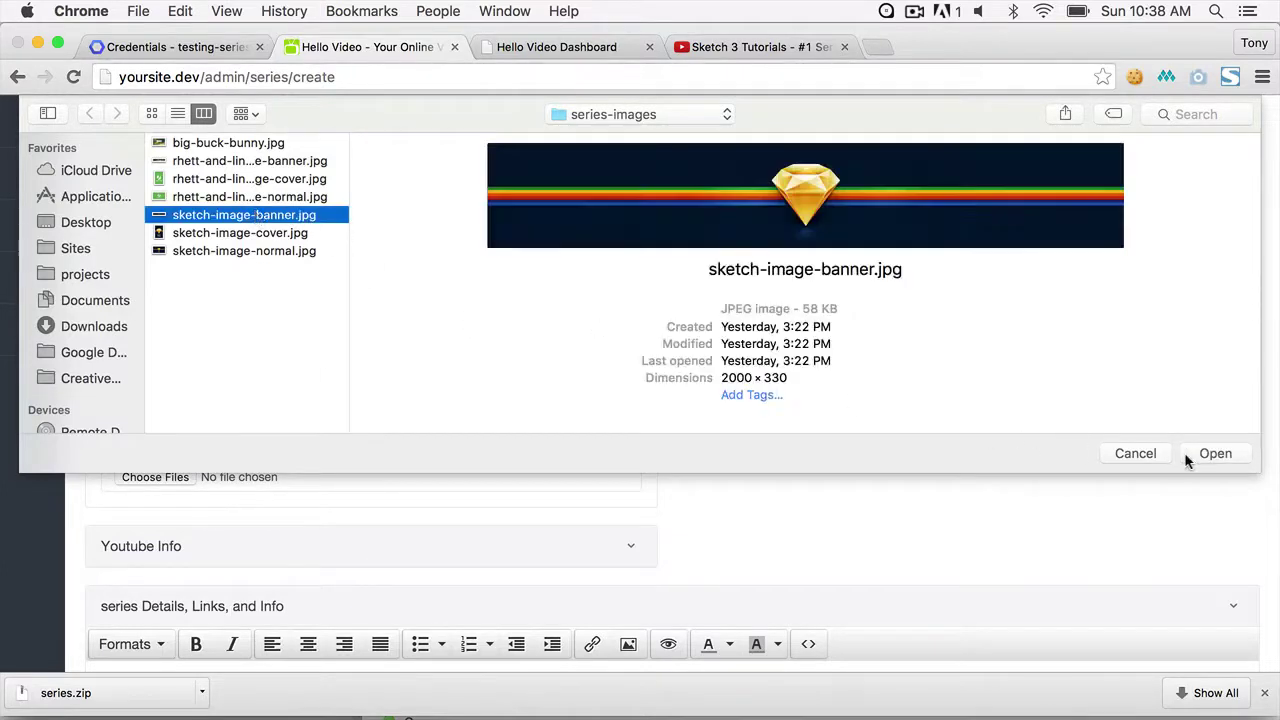
{"action": "left_click", "coordinate": [1186, 453]}
{"action": "scroll", "coordinate": [910, 474], "scroll_direction": "down", "scroll_amount": 5}
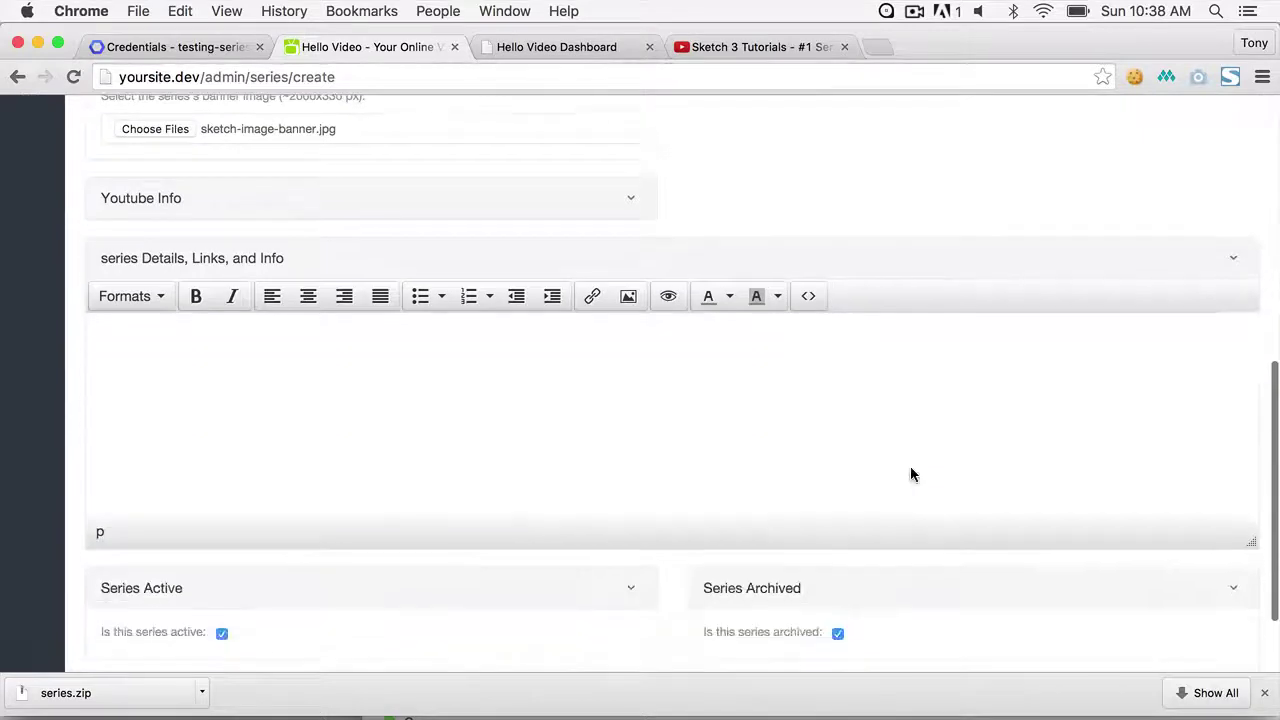
- Paste the copied playlist ID into the series' YouTube playlist field
{"action": "left_click", "coordinate": [630, 196]}
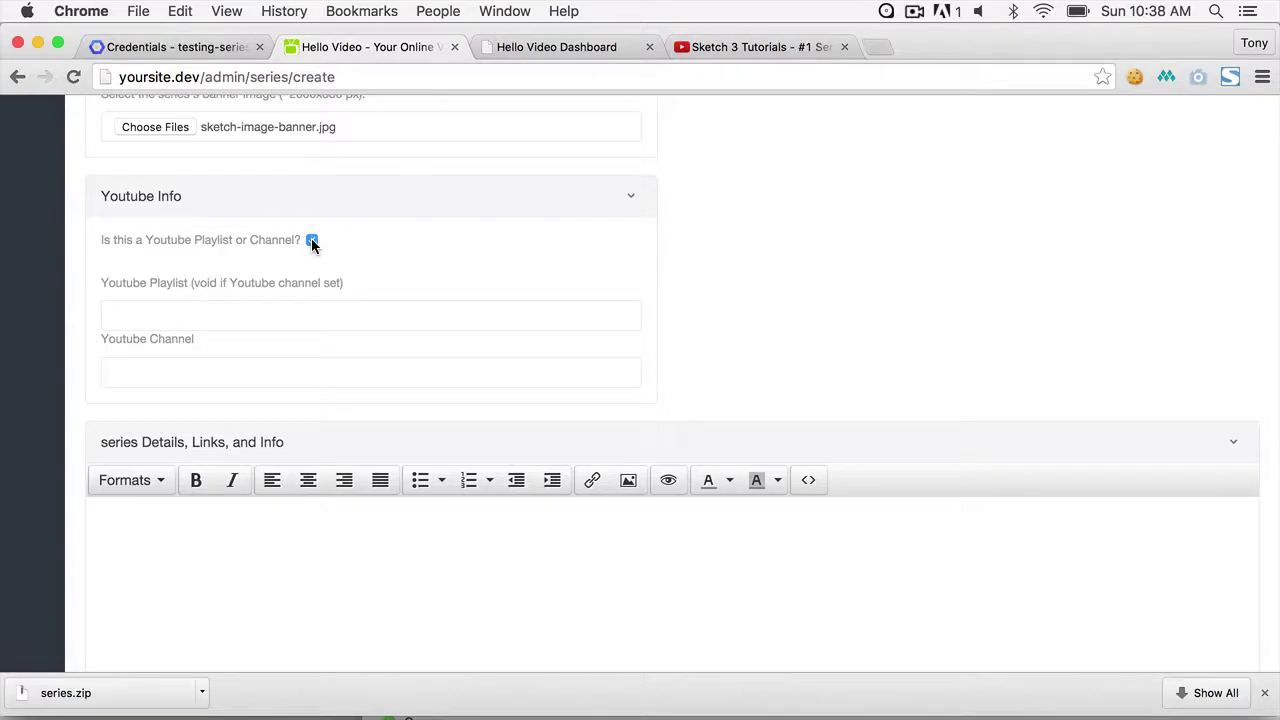
{"action": "left_click", "coordinate": [320, 306]}
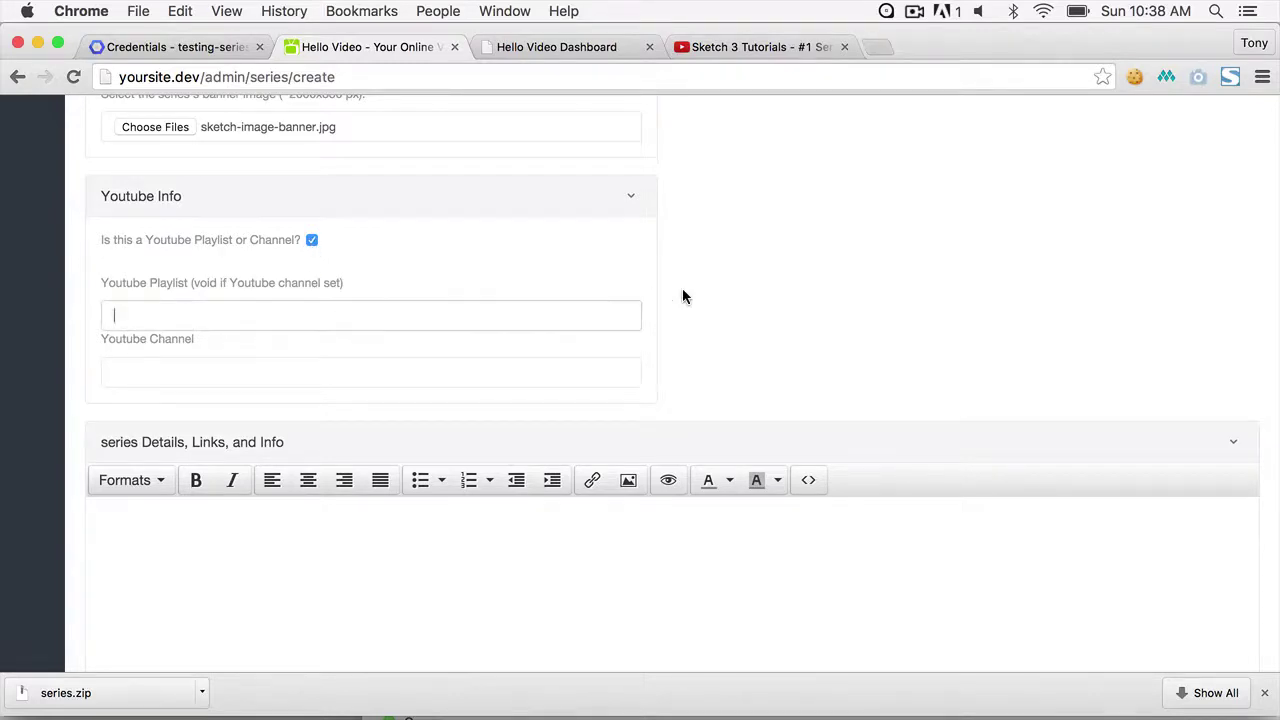
{"action": "key", "text": "super+v"}
{"action": "scroll", "coordinate": [807, 277], "scroll_direction": "down", "scroll_amount": 5}
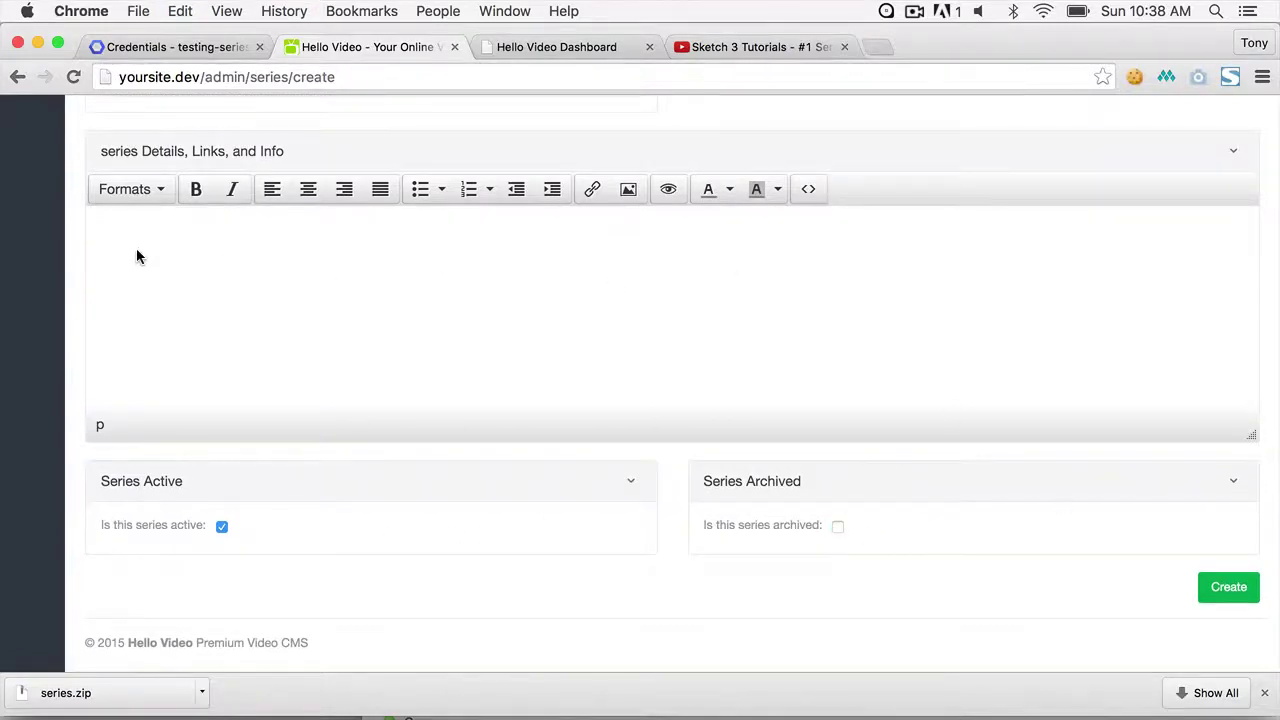
- Create the Sketch 3 Tutorials series and open its card from the Video Series list
{"action": "left_click", "coordinate": [104, 220]}
{"action": "left_click", "coordinate": [1214, 599]}
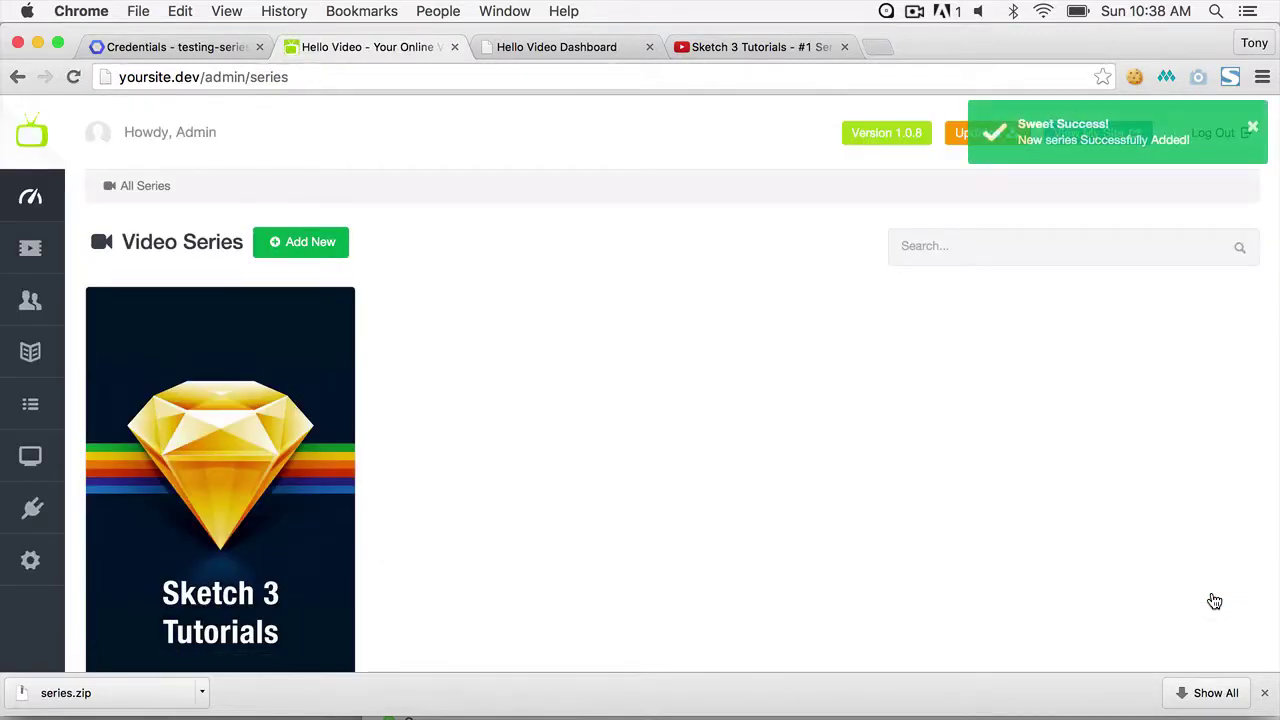
{"action": "scroll", "coordinate": [811, 400], "scroll_direction": "down", "scroll_amount": 3}
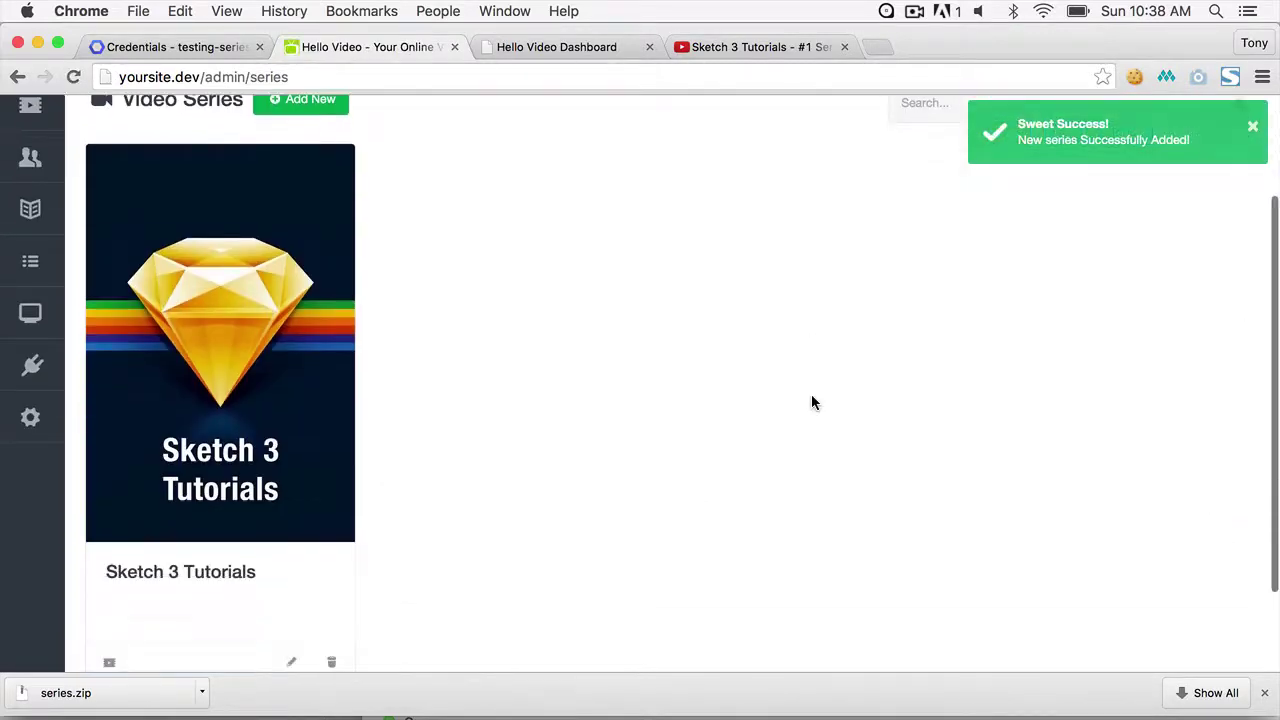
{"action": "scroll", "coordinate": [795, 401], "scroll_direction": "up", "scroll_amount": 3}
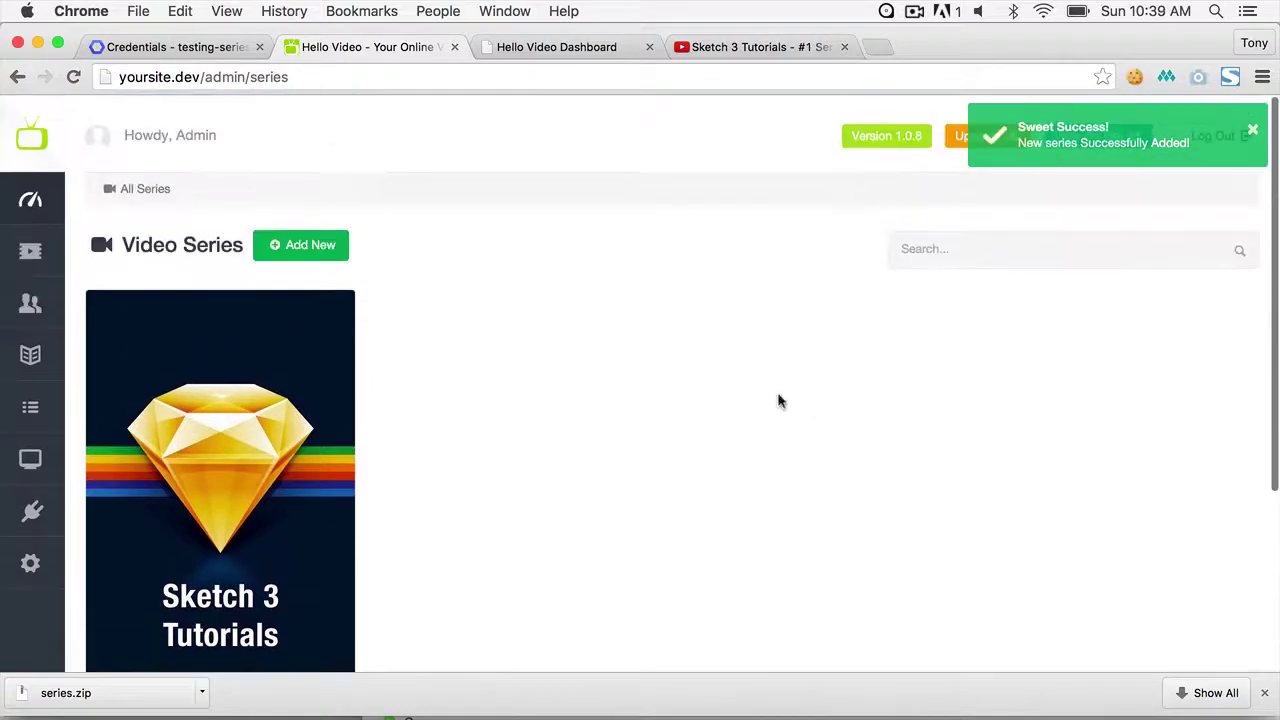
{"action": "left_click", "coordinate": [285, 356]}
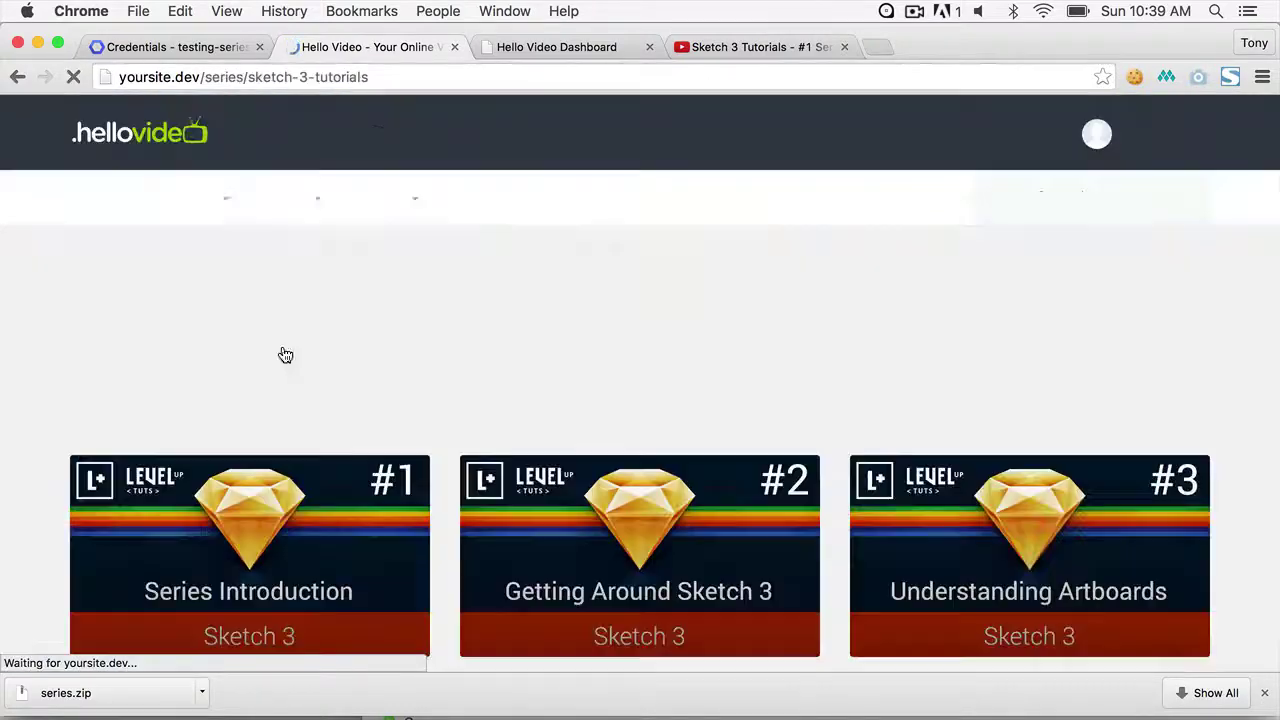
- Move to page 2 of the Sketch 3 Tutorials episodes with Next »
{"action": "scroll", "coordinate": [790, 520], "scroll_direction": "down", "scroll_amount": 15}
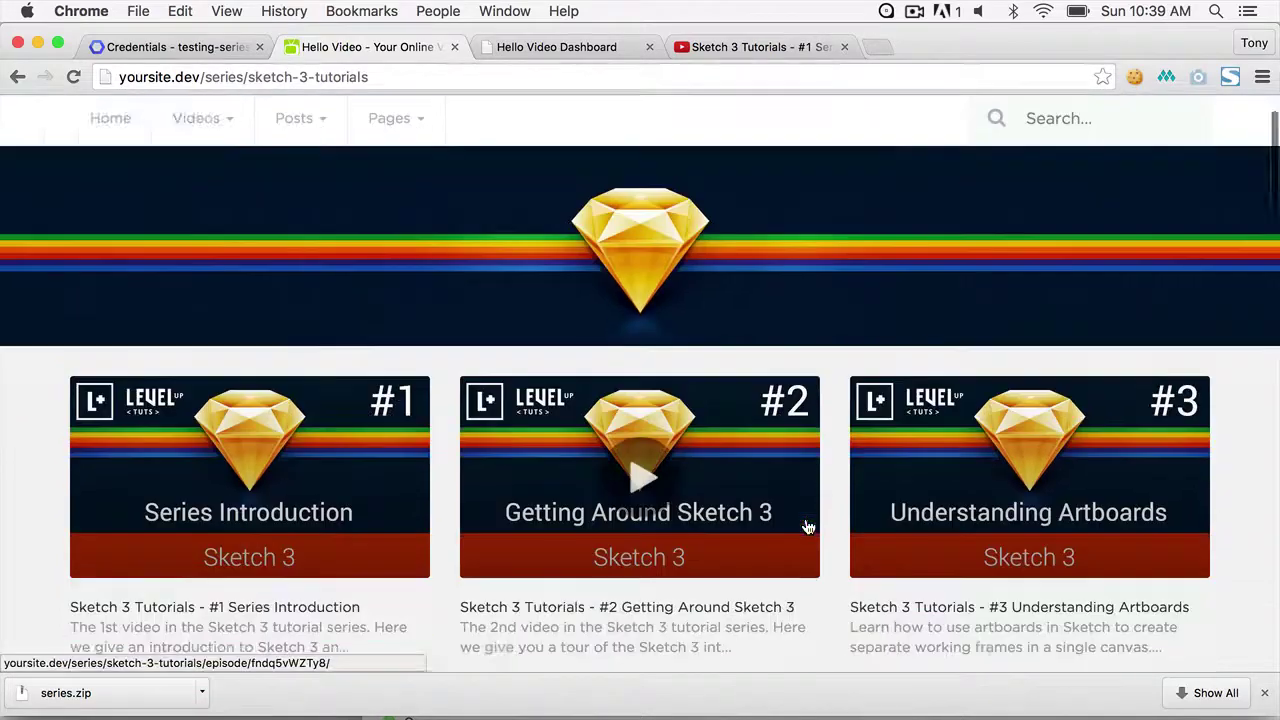
{"action": "scroll", "coordinate": [806, 524], "scroll_direction": "down", "scroll_amount": 9}
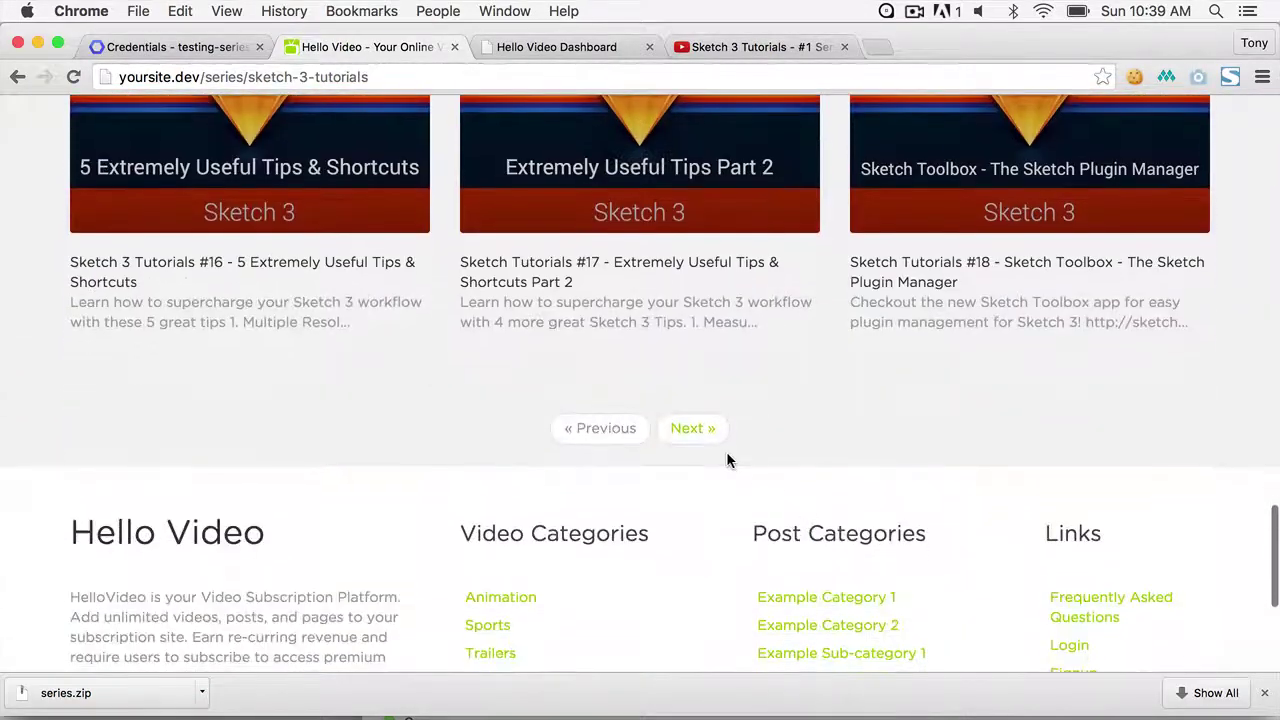
{"action": "left_click", "coordinate": [687, 428]}
{"action": "scroll", "coordinate": [690, 431], "scroll_direction": "down", "scroll_amount": 5}
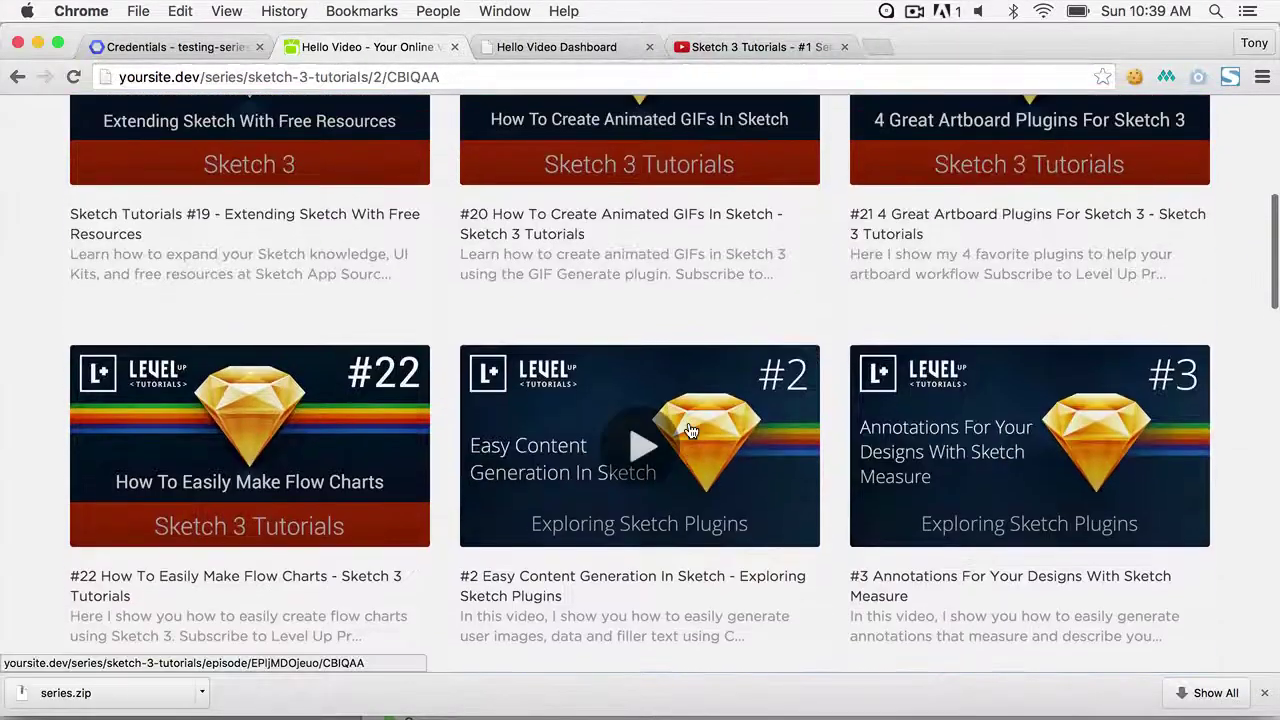
{"action": "scroll", "coordinate": [690, 431], "scroll_direction": "up", "scroll_amount": 3}
- Open episode #20, How To Create Animated GIFs In Sketch, and pause its video
{"action": "left_click", "coordinate": [655, 400]}
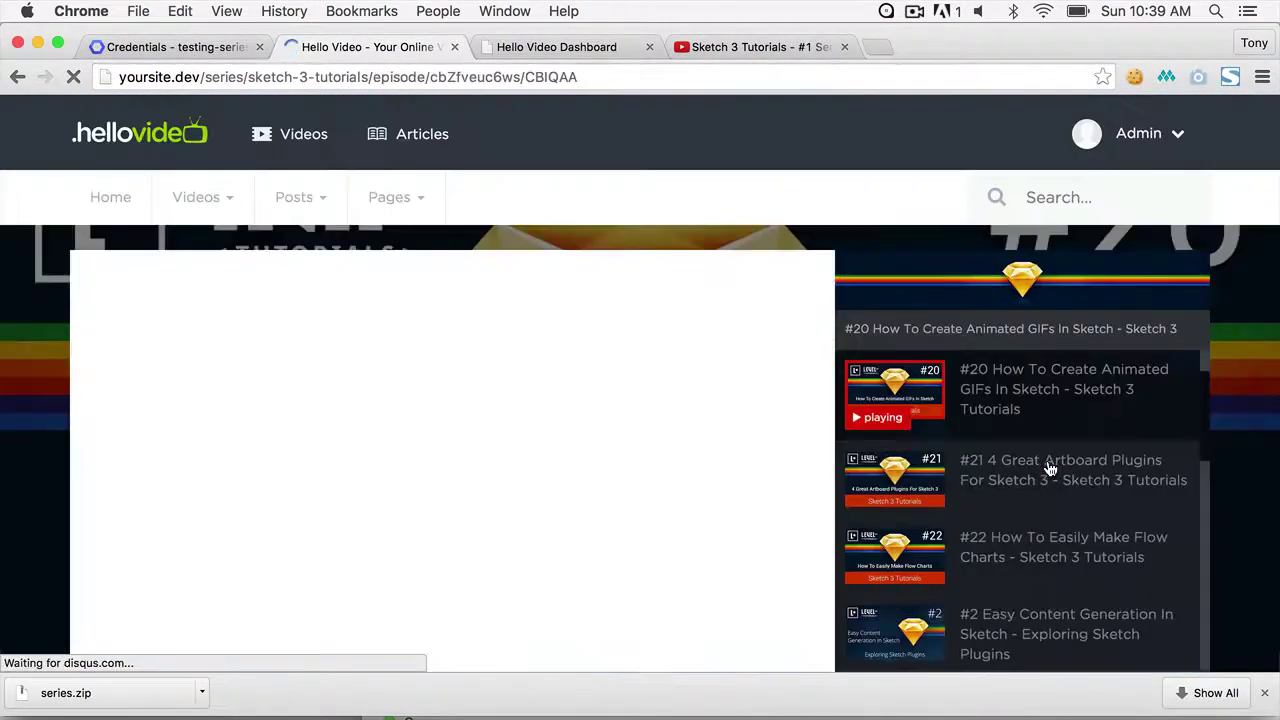
{"action": "scroll", "coordinate": [1248, 396], "scroll_direction": "down", "scroll_amount": 1}
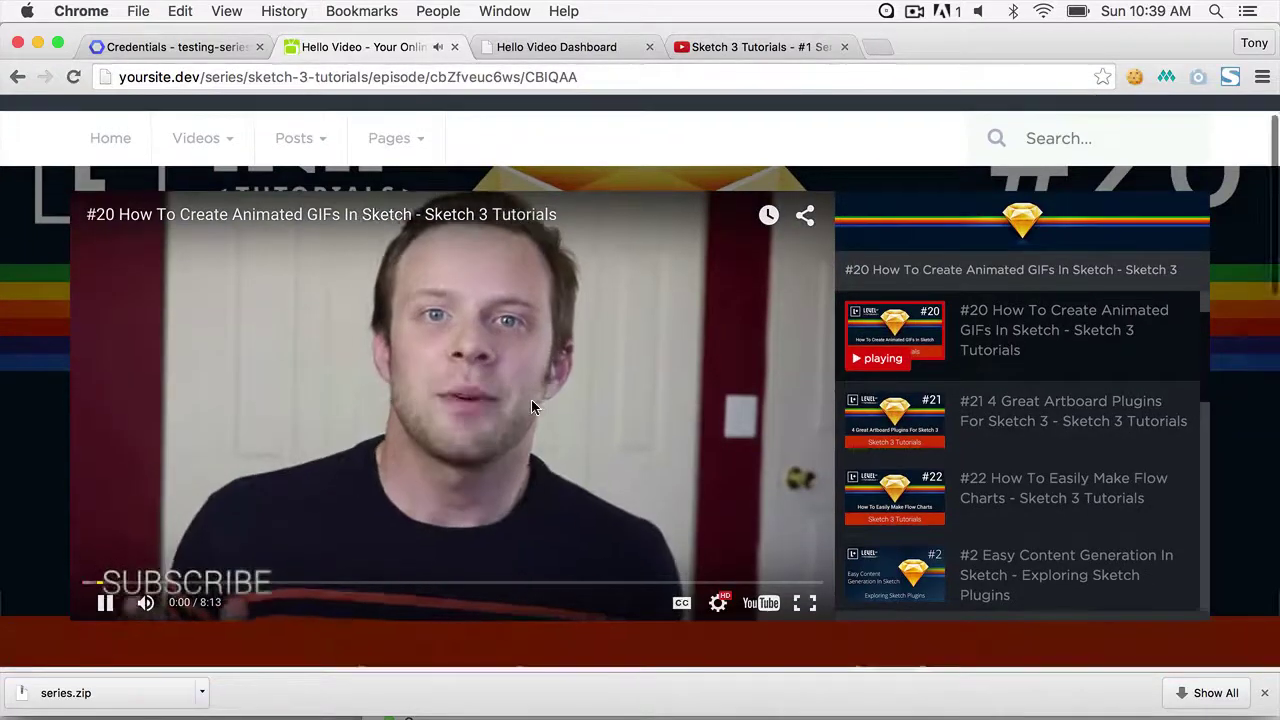
{"action": "left_click", "coordinate": [531, 399]}
{"action": "scroll", "coordinate": [1065, 450], "scroll_direction": "down", "scroll_amount": 5}
{"action": "scroll", "coordinate": [1065, 452], "scroll_direction": "down", "scroll_amount": 10}
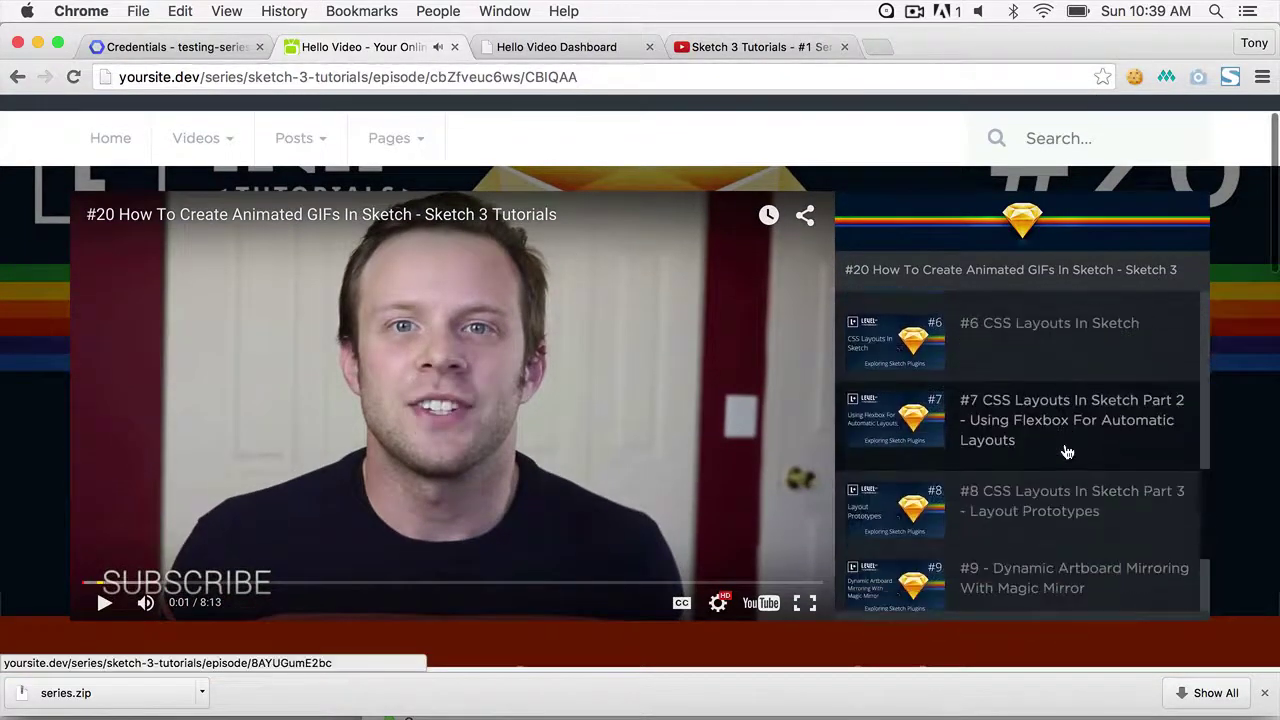
{"action": "scroll", "coordinate": [1065, 452], "scroll_direction": "up", "scroll_amount": 8}
{"action": "scroll", "coordinate": [1065, 450], "scroll_direction": "up", "scroll_amount": 6}
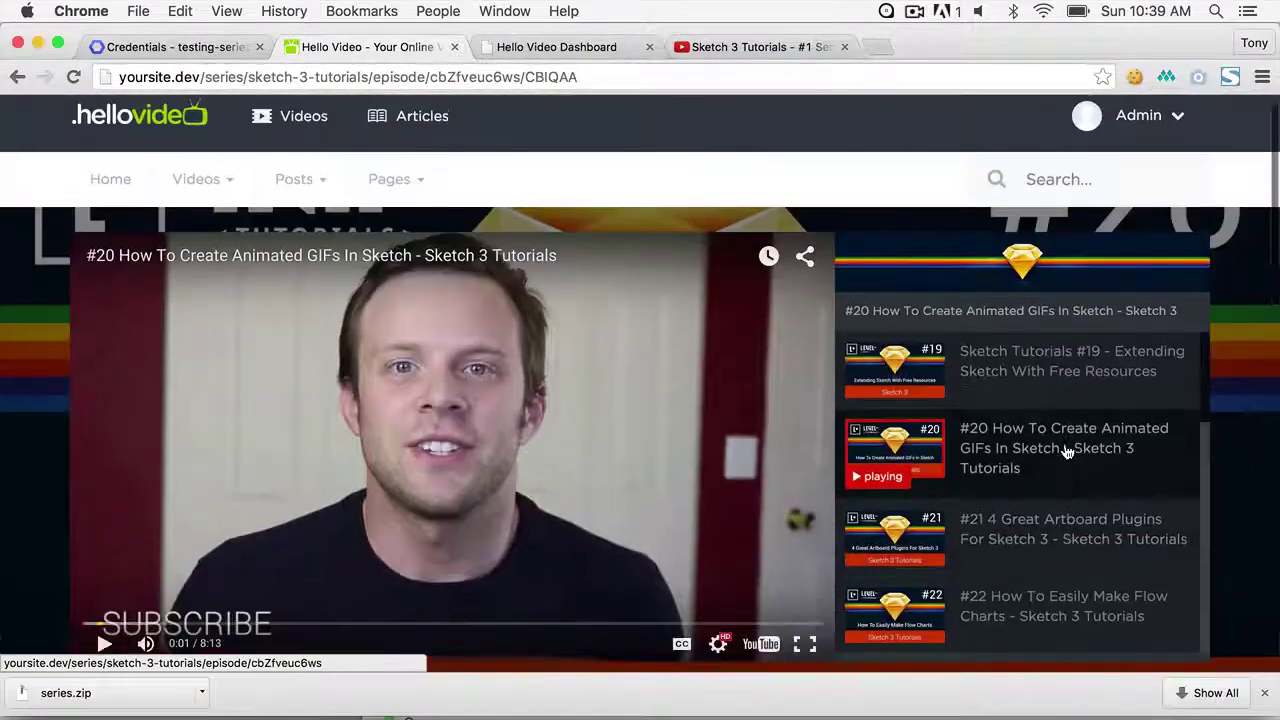
{"action": "scroll", "coordinate": [1257, 449], "scroll_direction": "down", "scroll_amount": 15}
{"action": "scroll", "coordinate": [1259, 449], "scroll_direction": "up", "scroll_amount": 15}
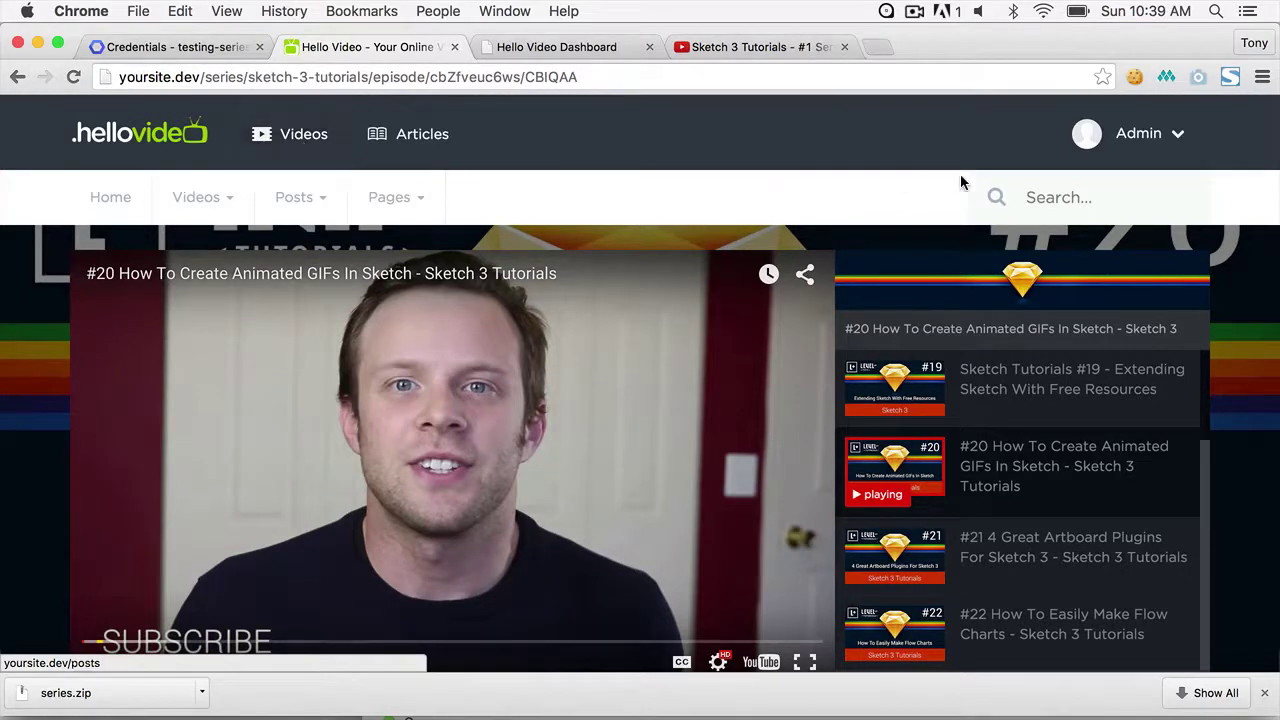
- Go to Admin > Plugins > Video Series > View All and start a new series
{"action": "left_click", "coordinate": [1138, 133]}
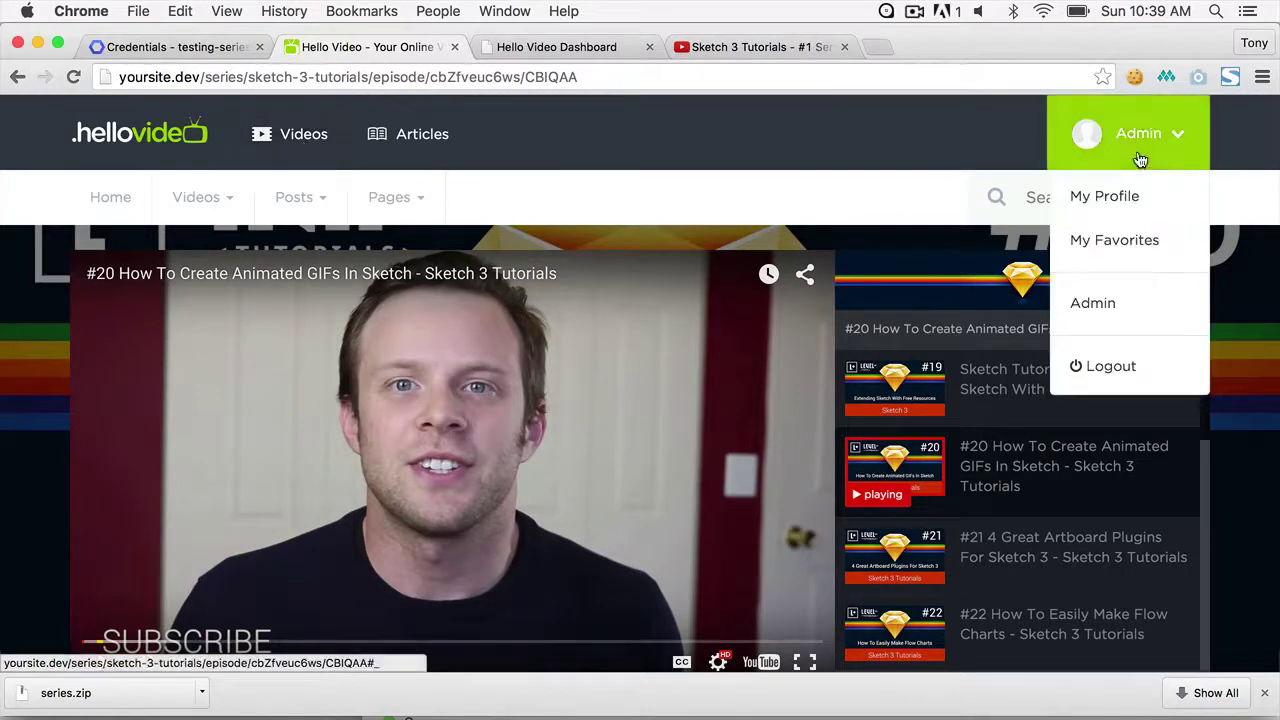
{"action": "left_click", "coordinate": [1107, 304]}
{"action": "mouse_move", "coordinate": [33, 512]}
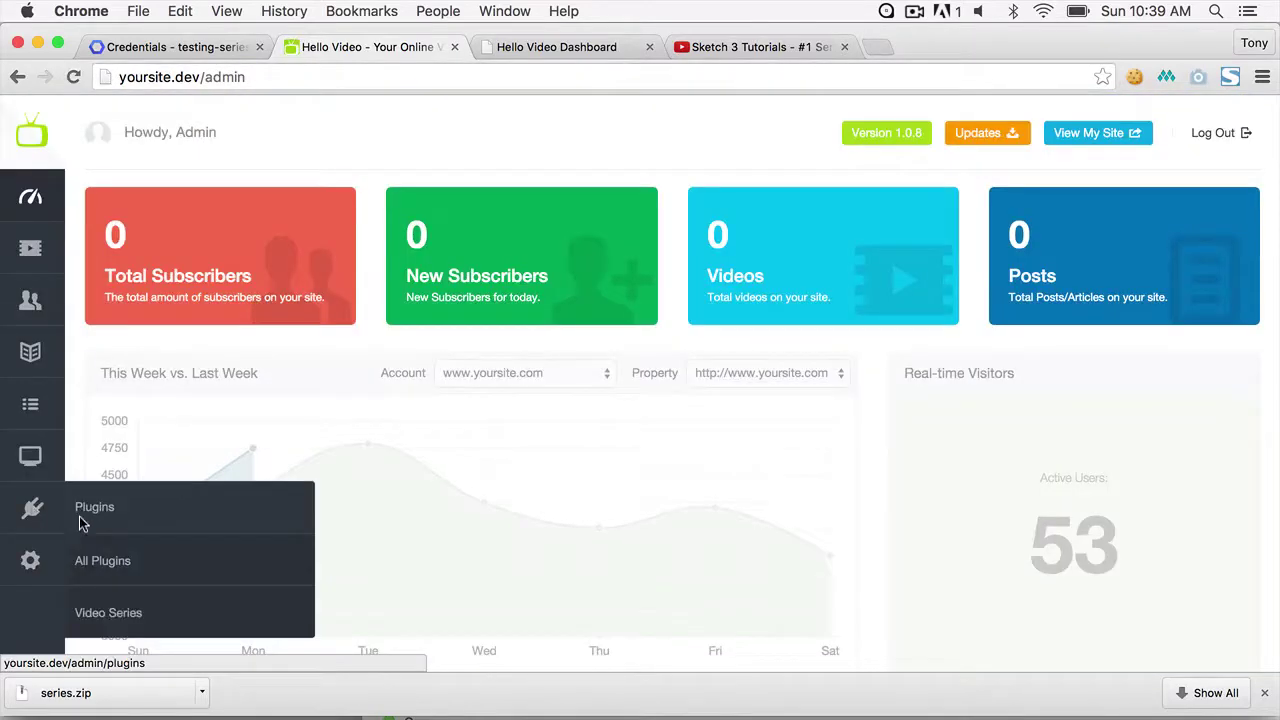
{"action": "left_click", "coordinate": [121, 612]}
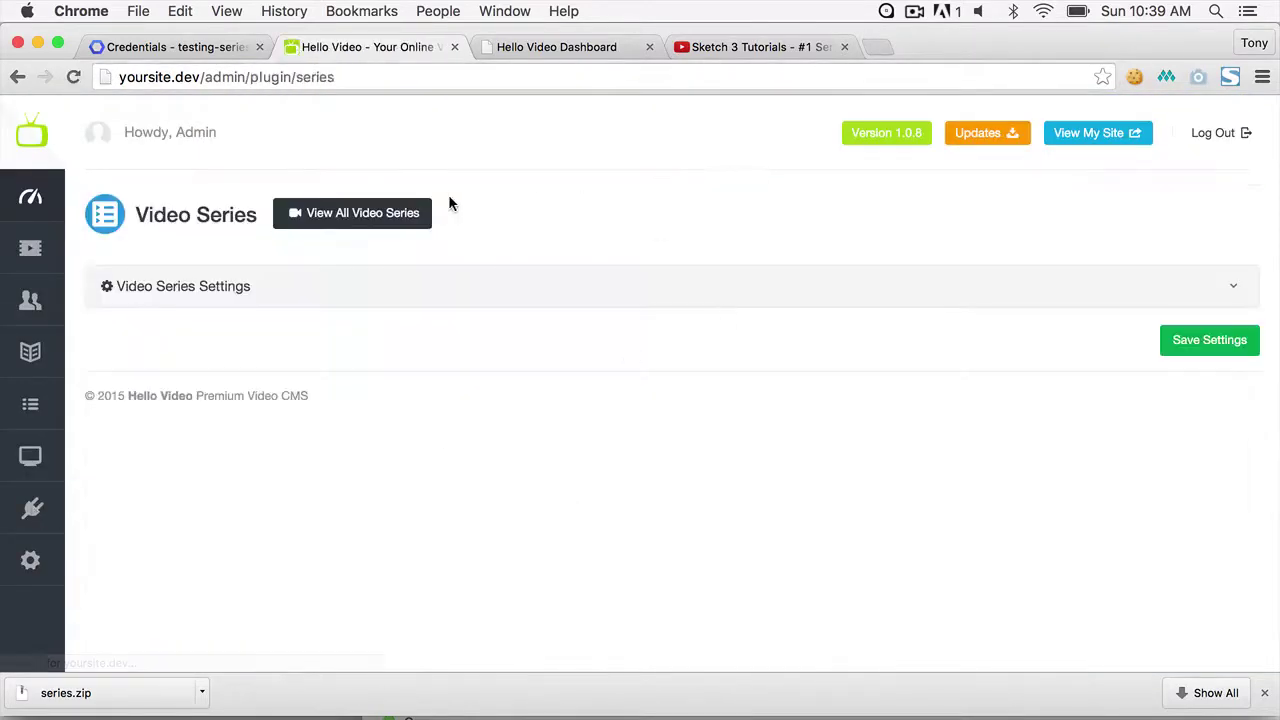
{"action": "left_click", "coordinate": [398, 212]}
{"action": "left_click", "coordinate": [320, 250]}
- Enter the title 'Rhett and Link' and the URL slug rhett-and-link
{"action": "left_click", "coordinate": [434, 388]}
{"action": "type", "text": "Rh"}
{"action": "key", "text": "Down"}
{"action": "key", "text": "Return"}
{"action": "key", "text": "Tab"}
{"action": "key", "text": "Tab"}
{"action": "type", "text": "rh"}
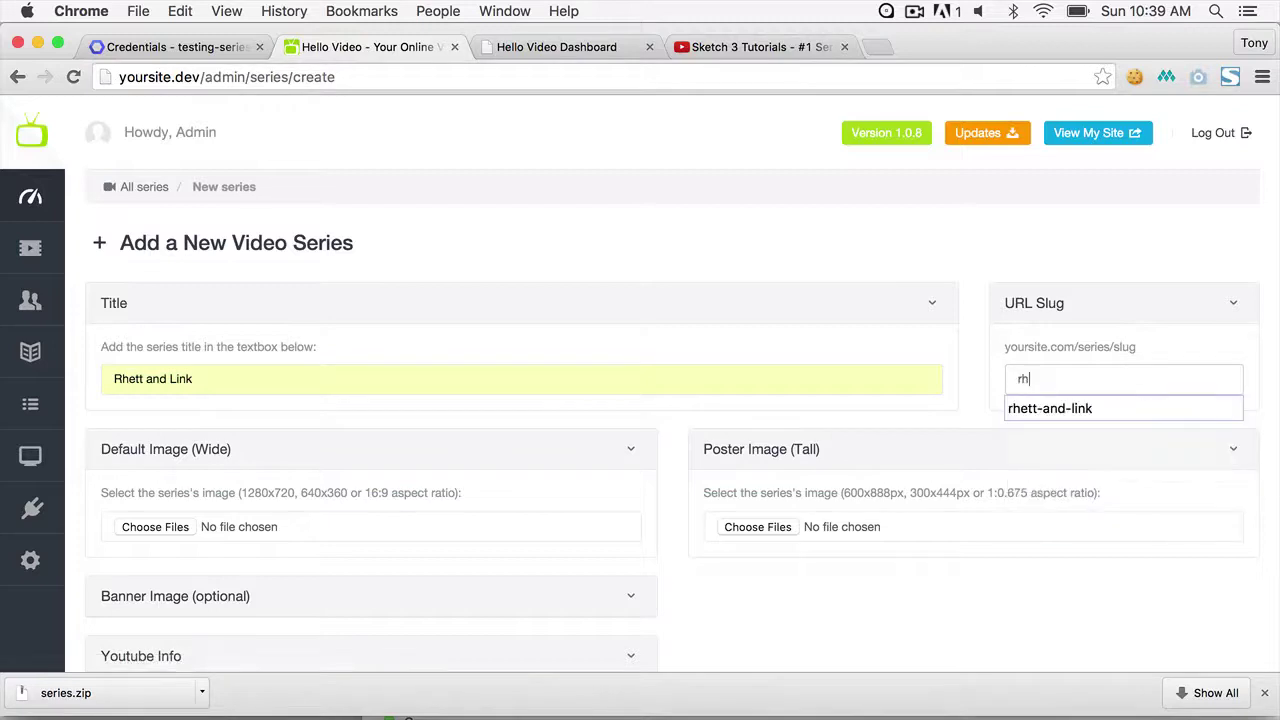
{"action": "key", "text": "Down"}
{"action": "key", "text": "Return"}
{"action": "scroll", "coordinate": [425, 310], "scroll_direction": "down", "scroll_amount": 5}
- Choose rhett-and-link-image-normal.jpg, -cover.jpg and -banner.jpg as wide, poster and banner images
{"action": "left_click", "coordinate": [168, 342]}
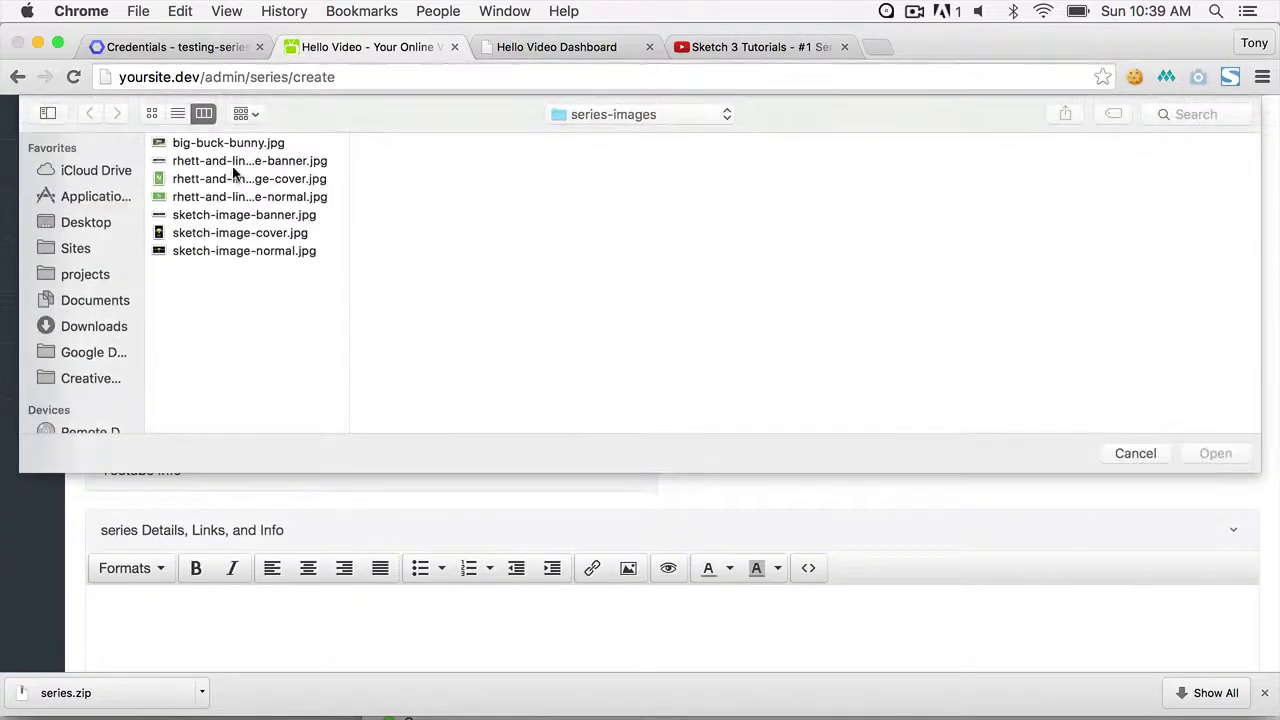
{"action": "left_click", "coordinate": [222, 198]}
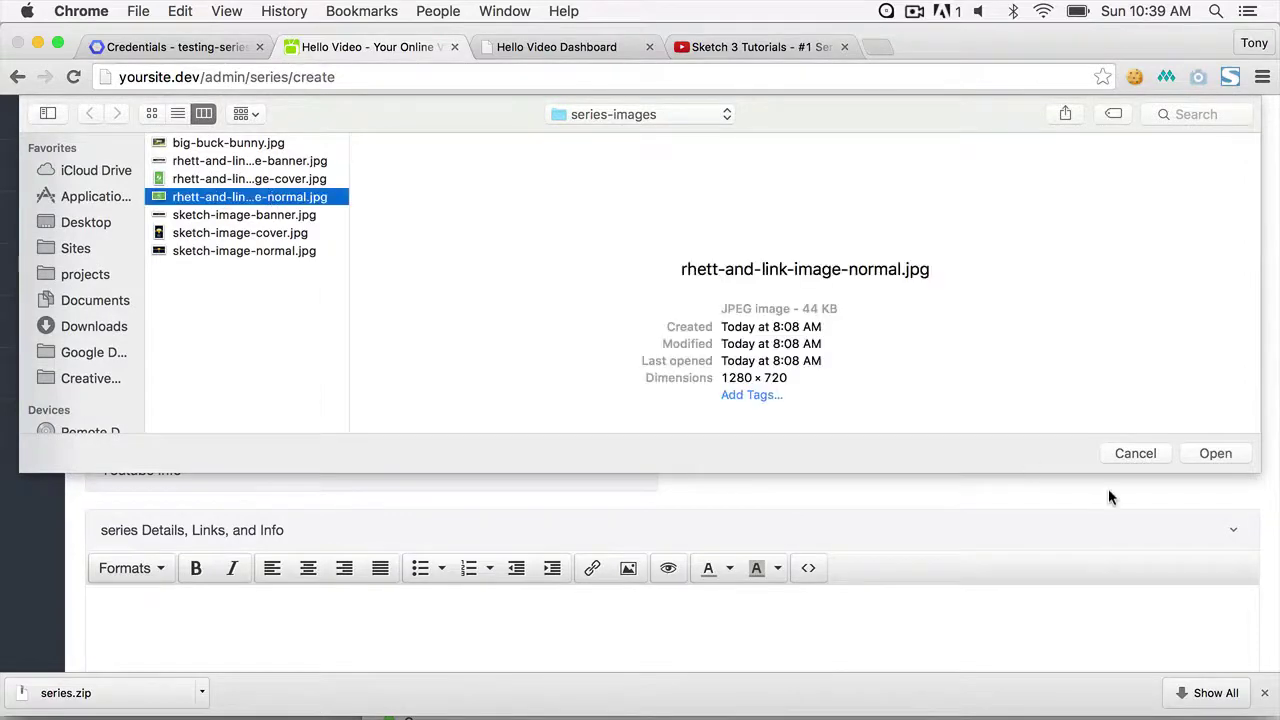
{"action": "left_click", "coordinate": [1215, 453]}
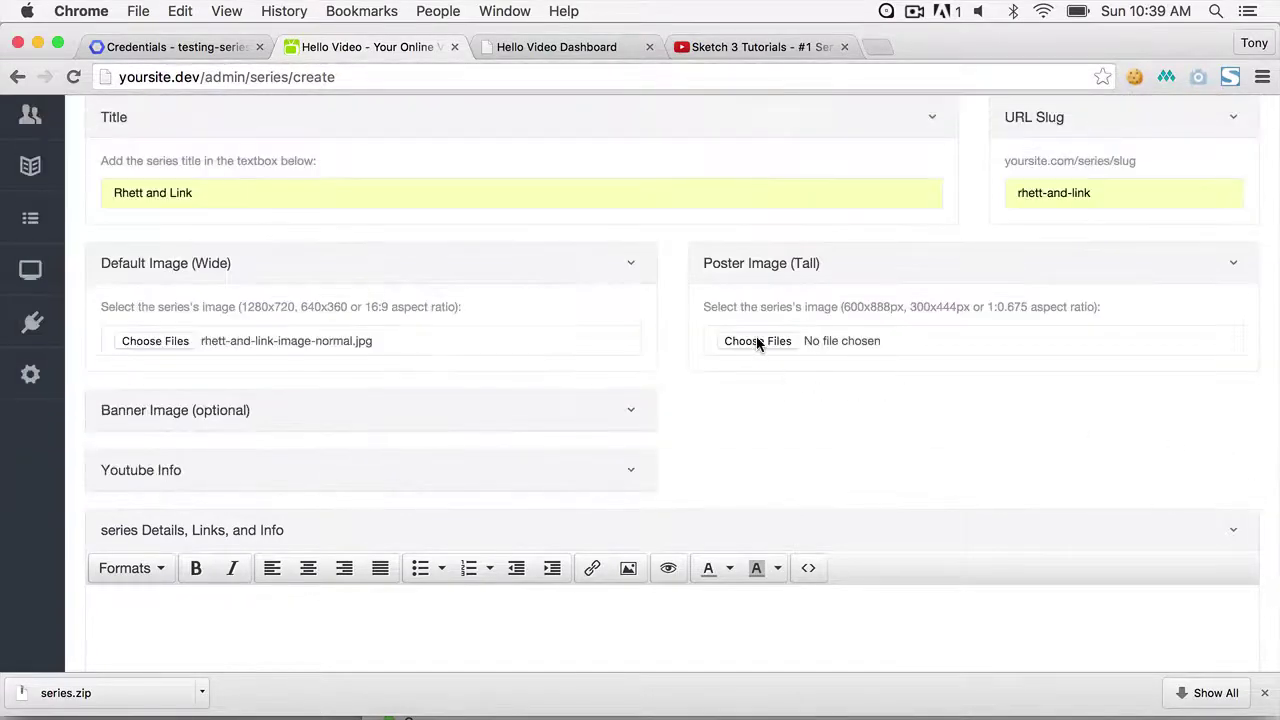
{"action": "left_click", "coordinate": [757, 340]}
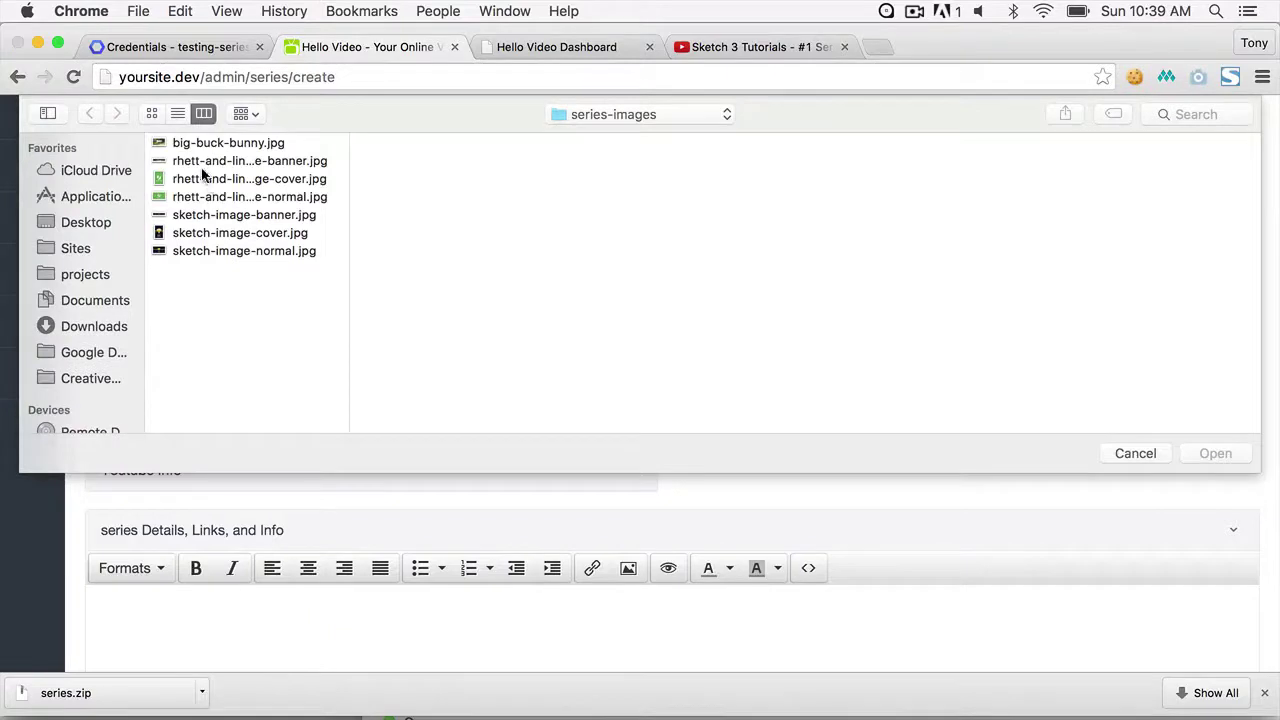
{"action": "left_click", "coordinate": [200, 179]}
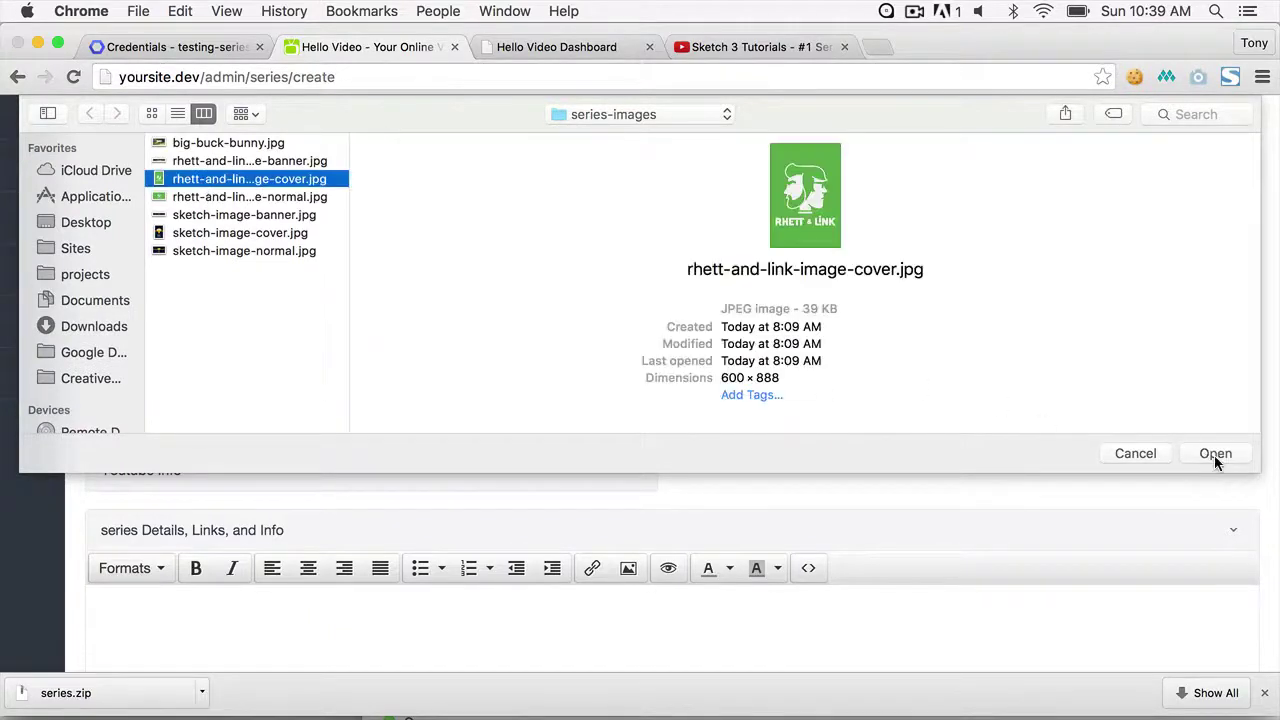
{"action": "left_click", "coordinate": [1214, 453]}
{"action": "left_click", "coordinate": [628, 414]}
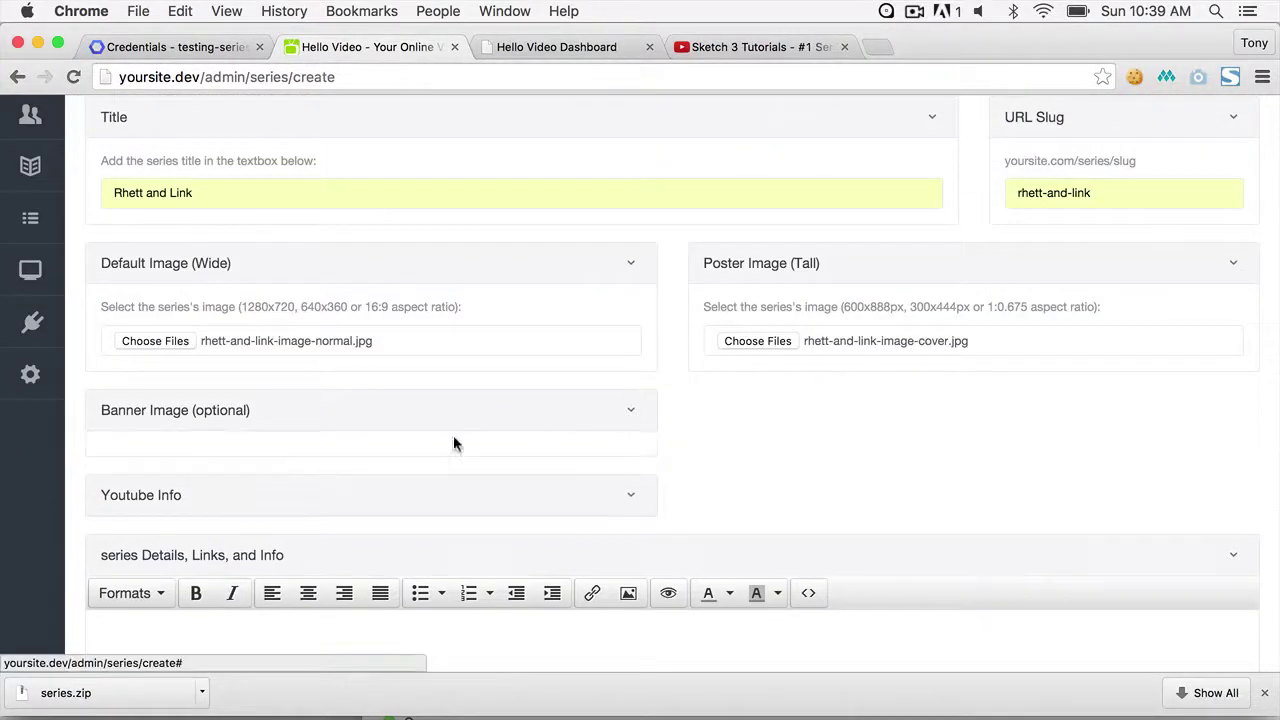
{"action": "left_click", "coordinate": [155, 521]}
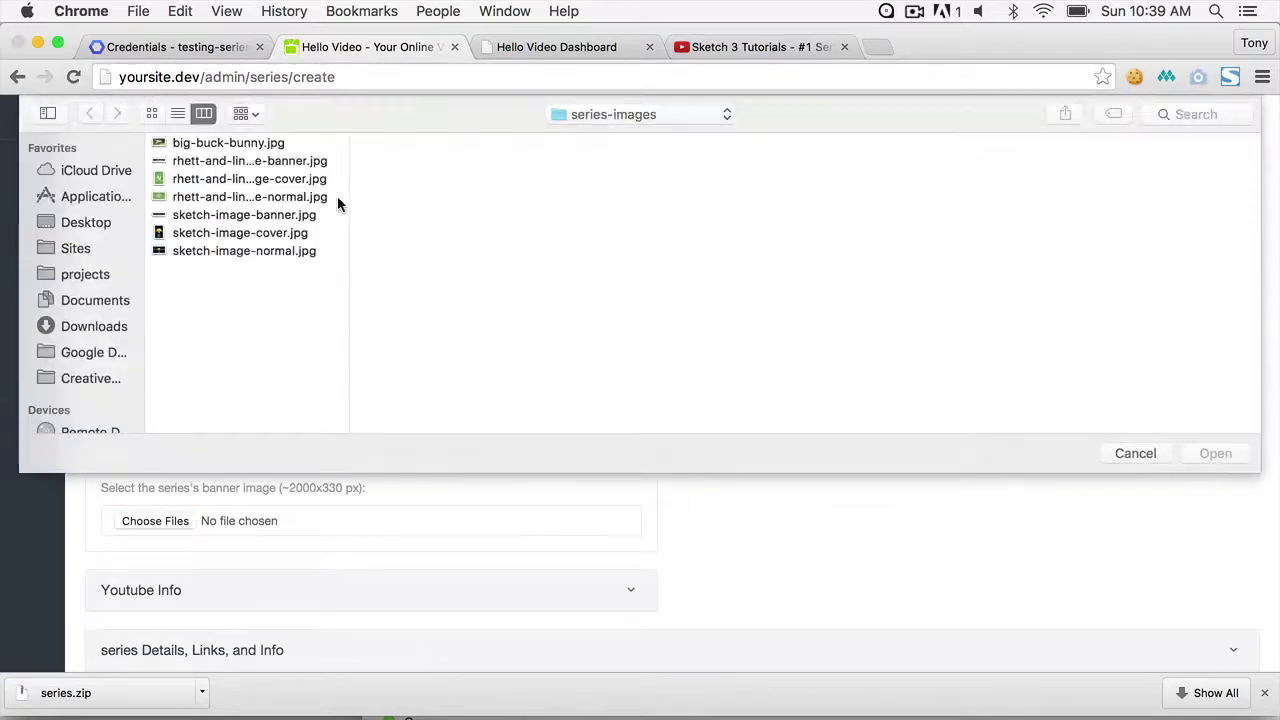
{"action": "left_click", "coordinate": [249, 161]}
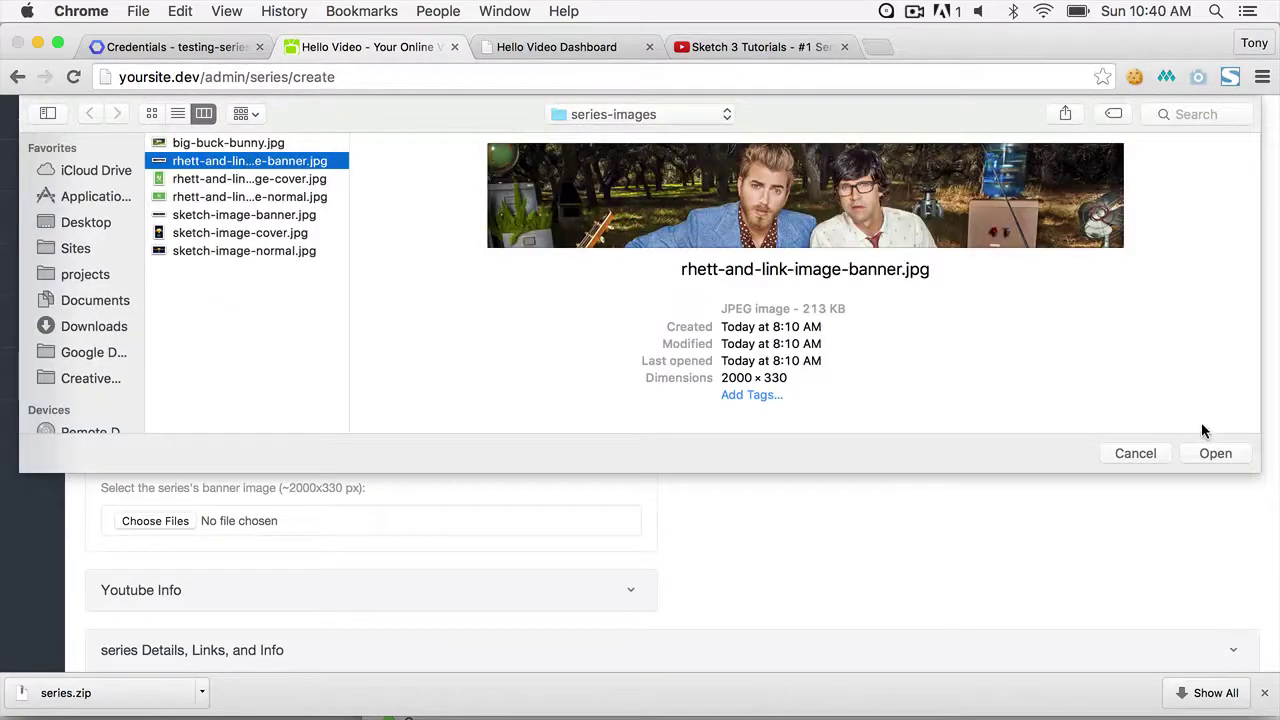
{"action": "left_click", "coordinate": [1215, 453]}
- Review the YouTube playlist settings and create the Rhett and Link series
{"action": "scroll", "coordinate": [629, 451], "scroll_direction": "down", "scroll_amount": 5}
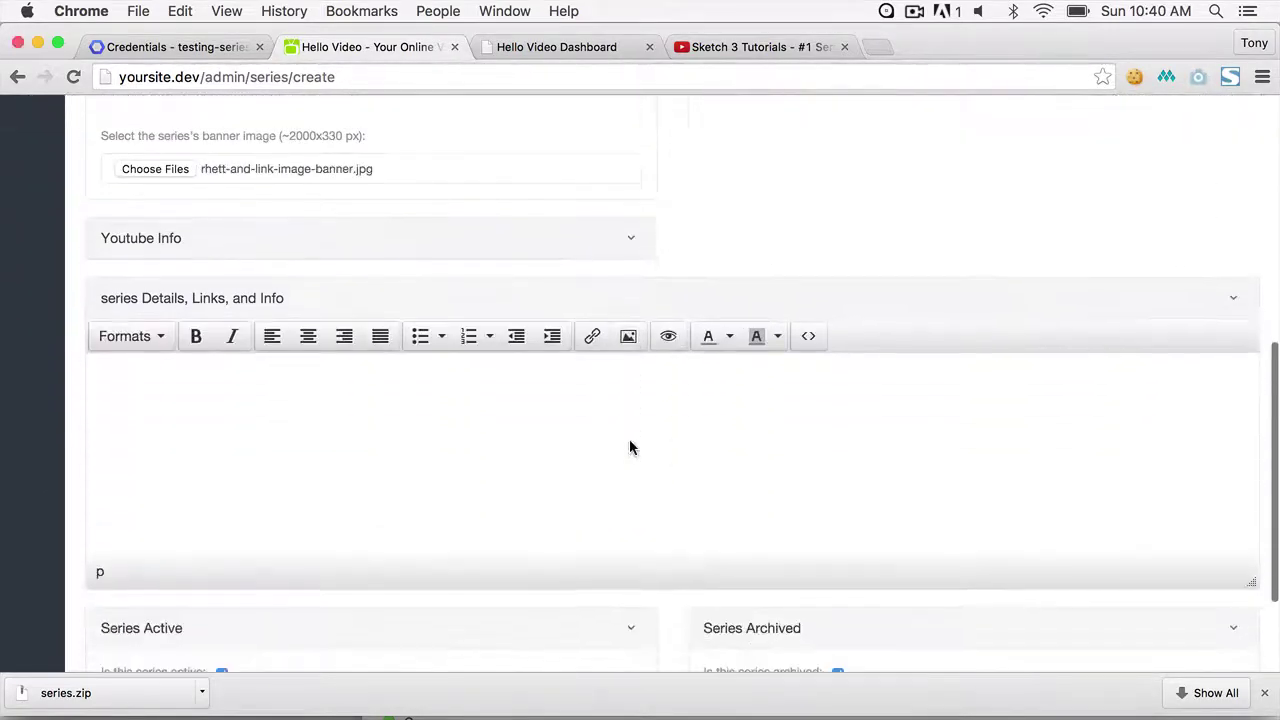
{"action": "left_click", "coordinate": [633, 243]}
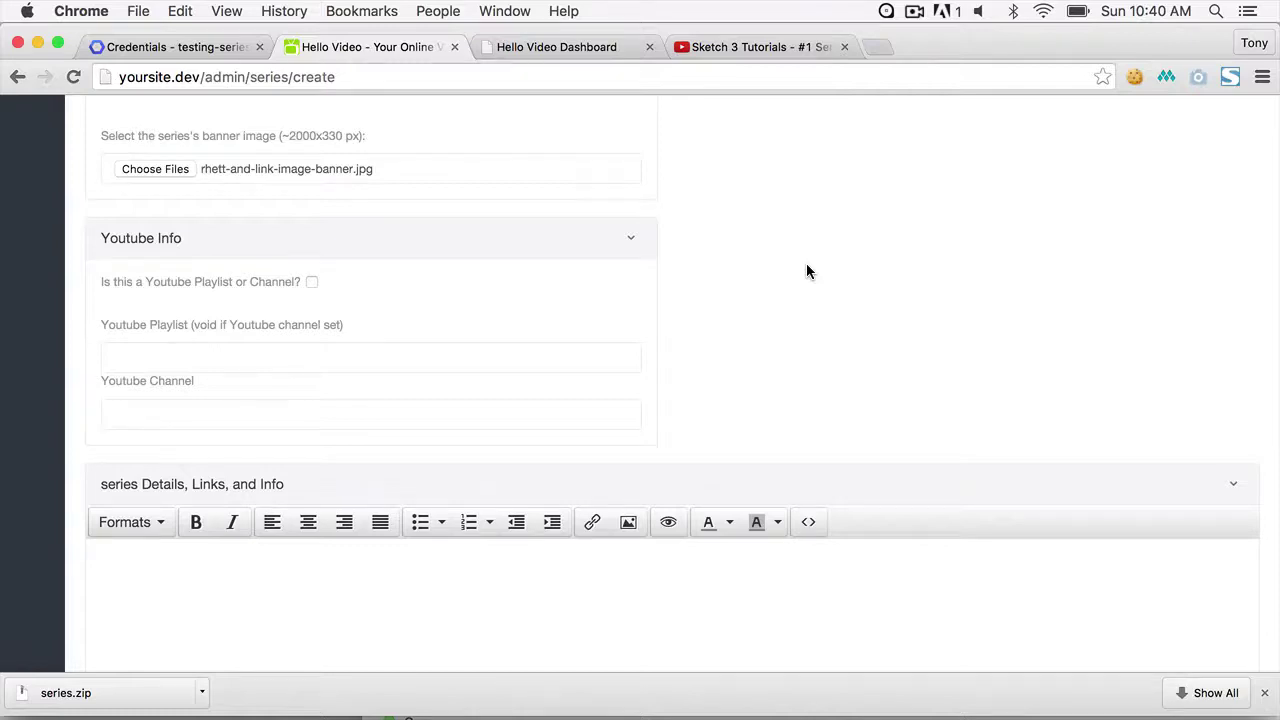
{"action": "scroll", "coordinate": [806, 263], "scroll_direction": "down", "scroll_amount": 5}
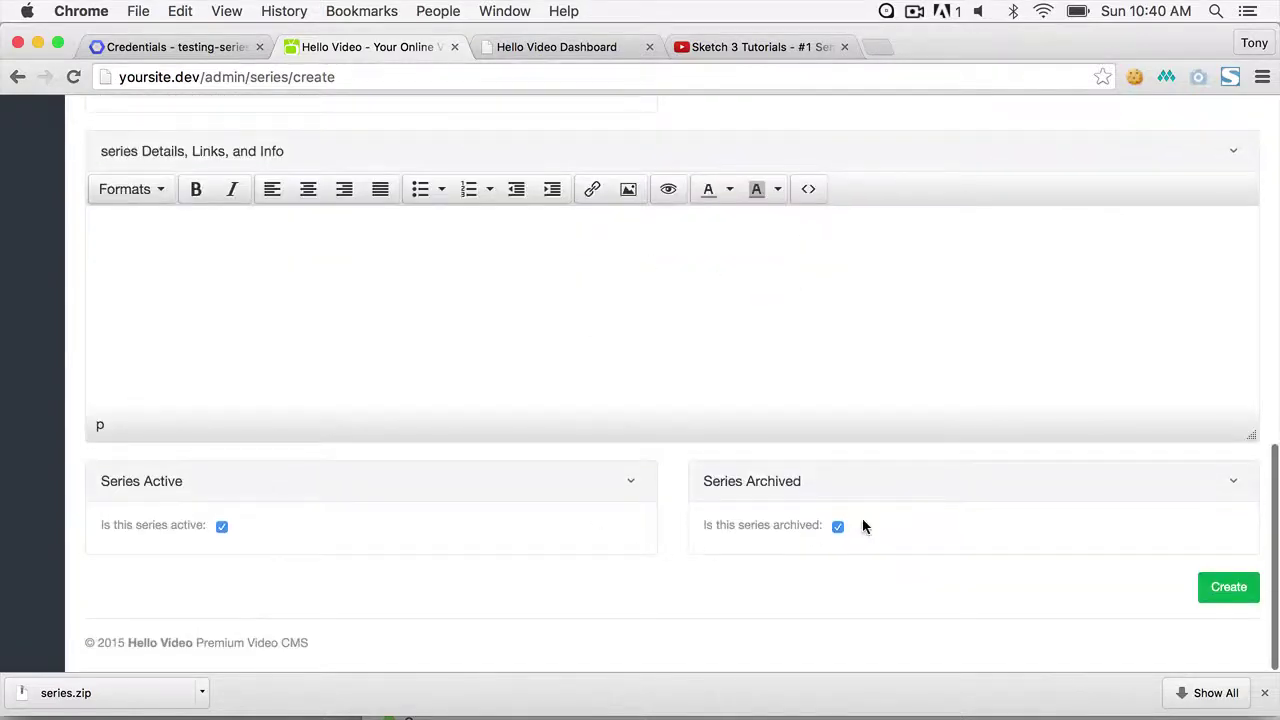
{"action": "left_click", "coordinate": [1231, 599]}
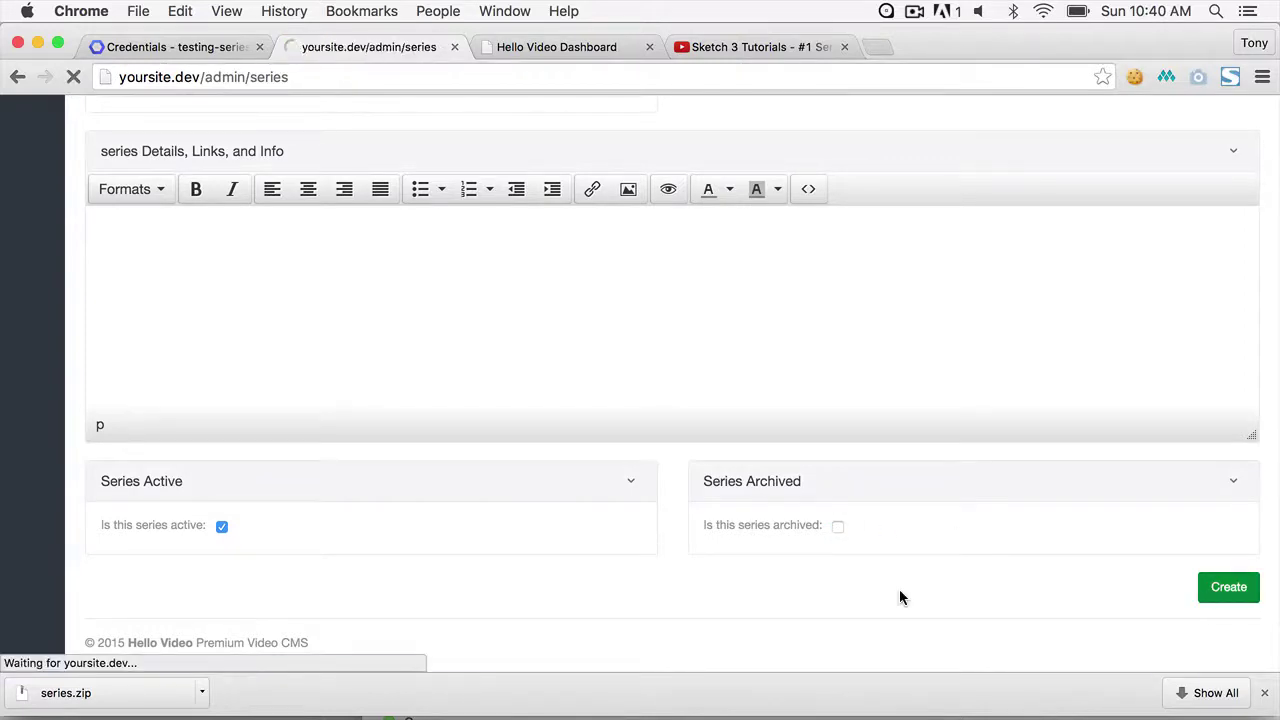
{"action": "scroll", "coordinate": [897, 428], "scroll_direction": "down", "scroll_amount": 5}
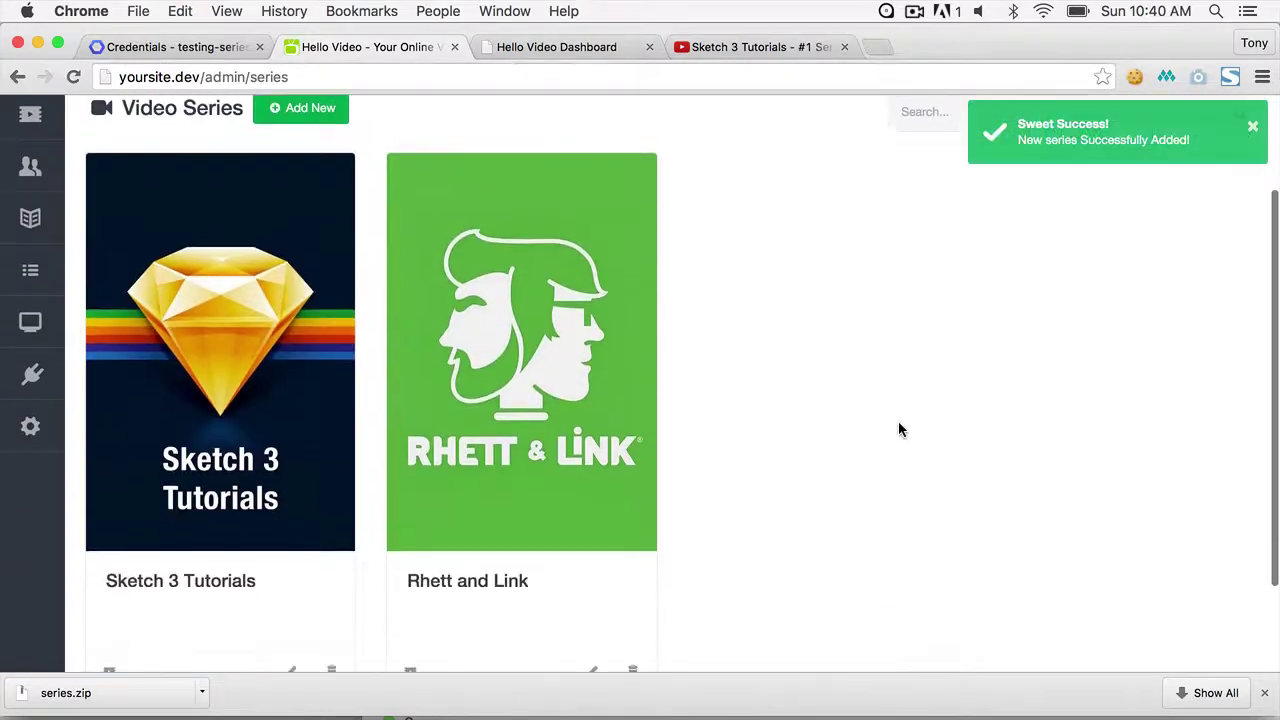
{"action": "scroll", "coordinate": [897, 428], "scroll_direction": "up", "scroll_amount": 5}
{"action": "scroll", "coordinate": [543, 346], "scroll_direction": "down", "scroll_amount": 2}
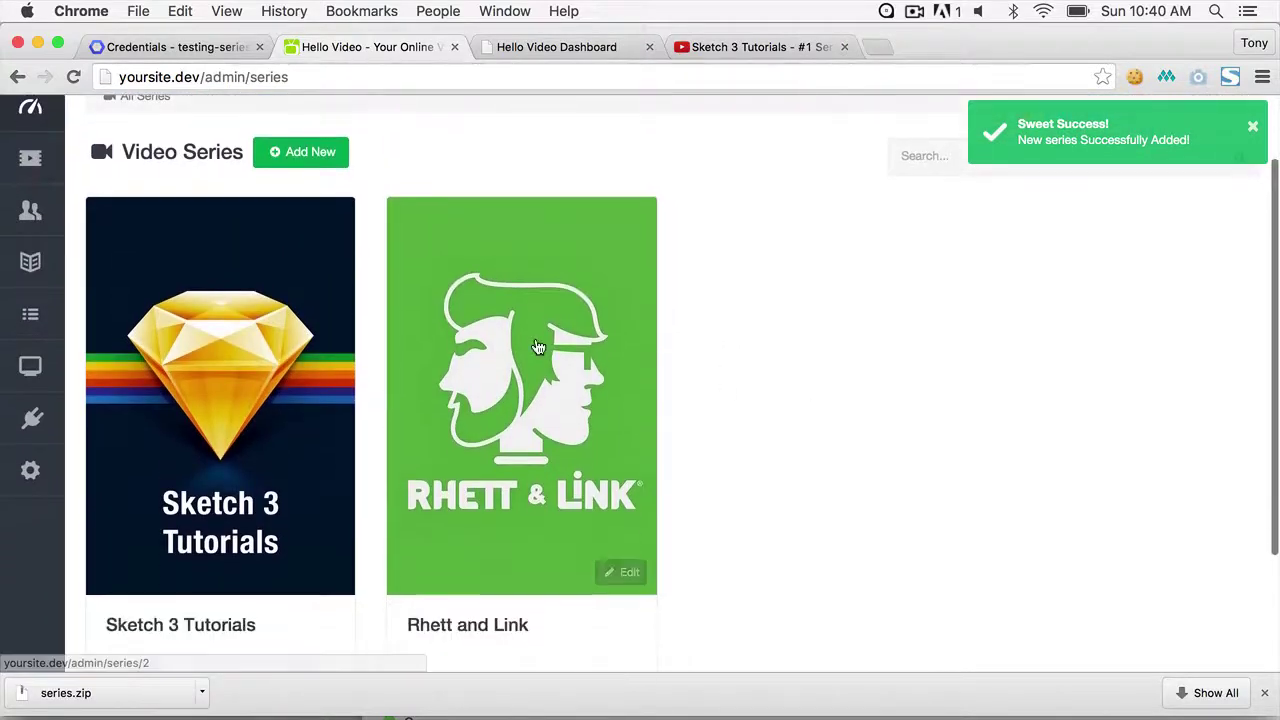
- Open Rhett and Link's episodes, then find It's My Belly Button (Song) via a YouTube 'belly button' search
{"action": "left_click", "coordinate": [537, 347]}
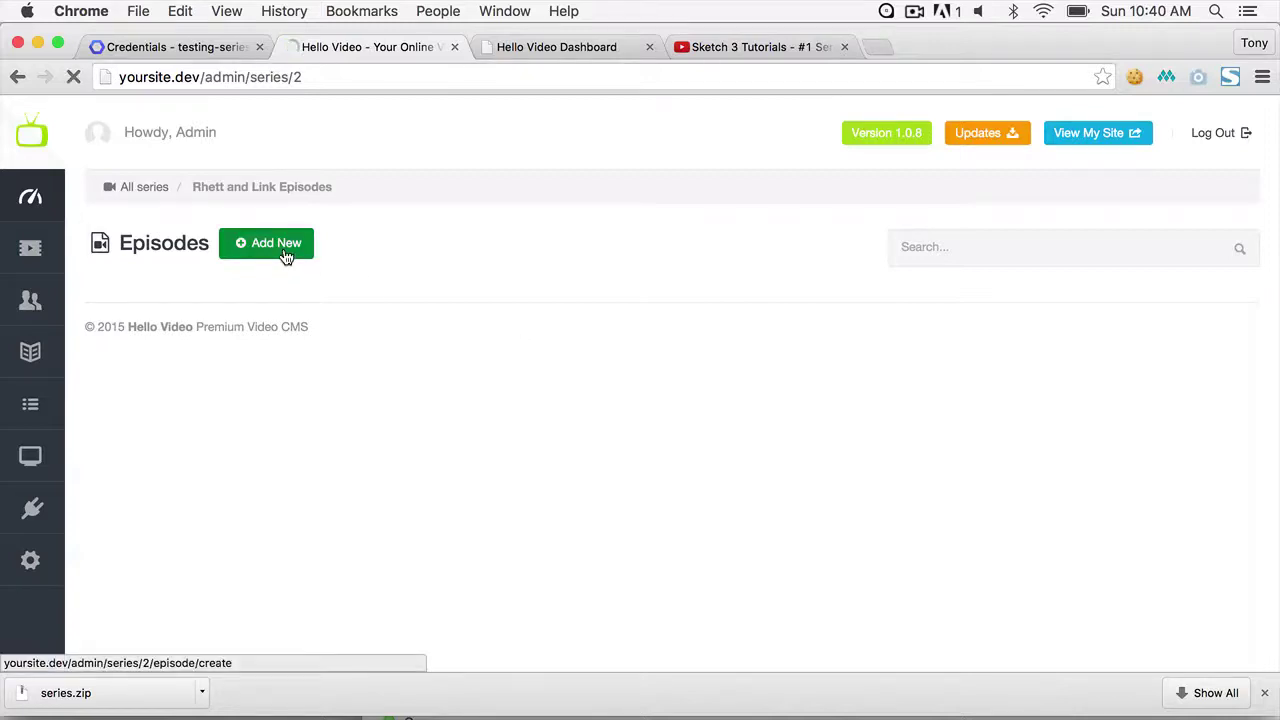
{"action": "left_click", "coordinate": [782, 50]}
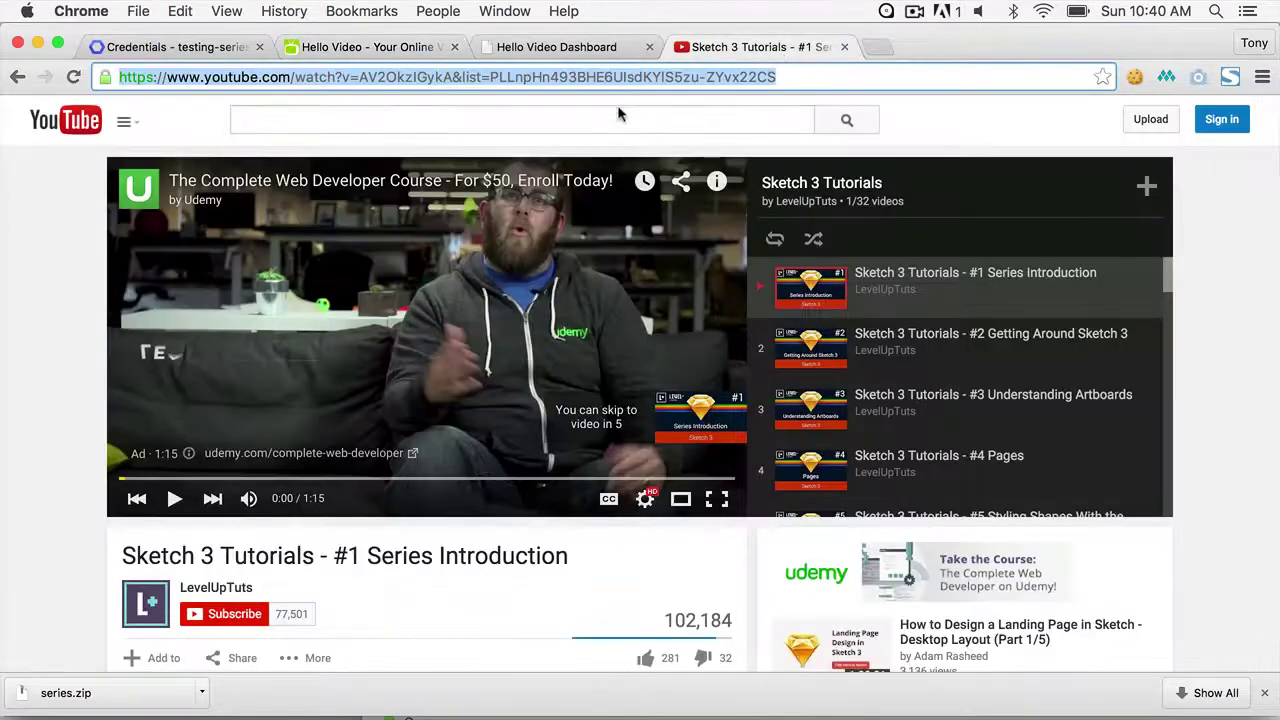
{"action": "left_click", "coordinate": [568, 115]}
{"action": "type", "text": "belly "}
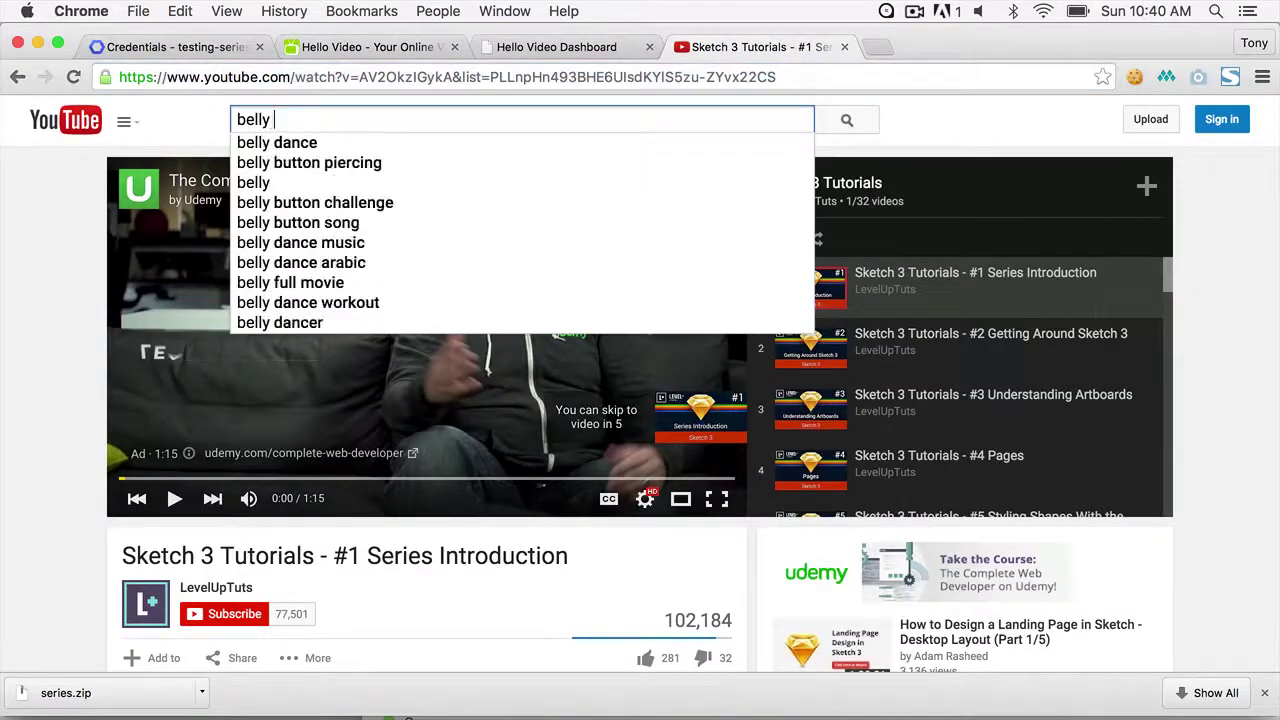
{"action": "type", "text": "button"}
{"action": "key", "text": "Return"}
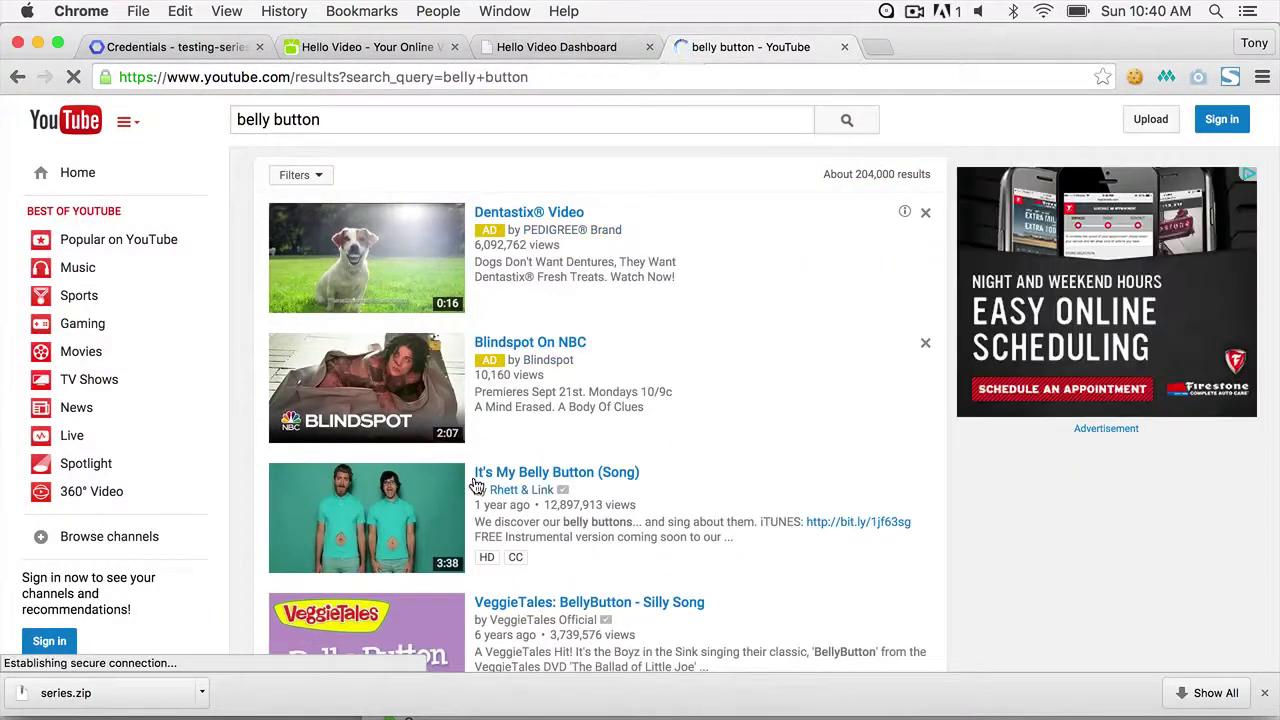
{"action": "left_click", "coordinate": [492, 474]}
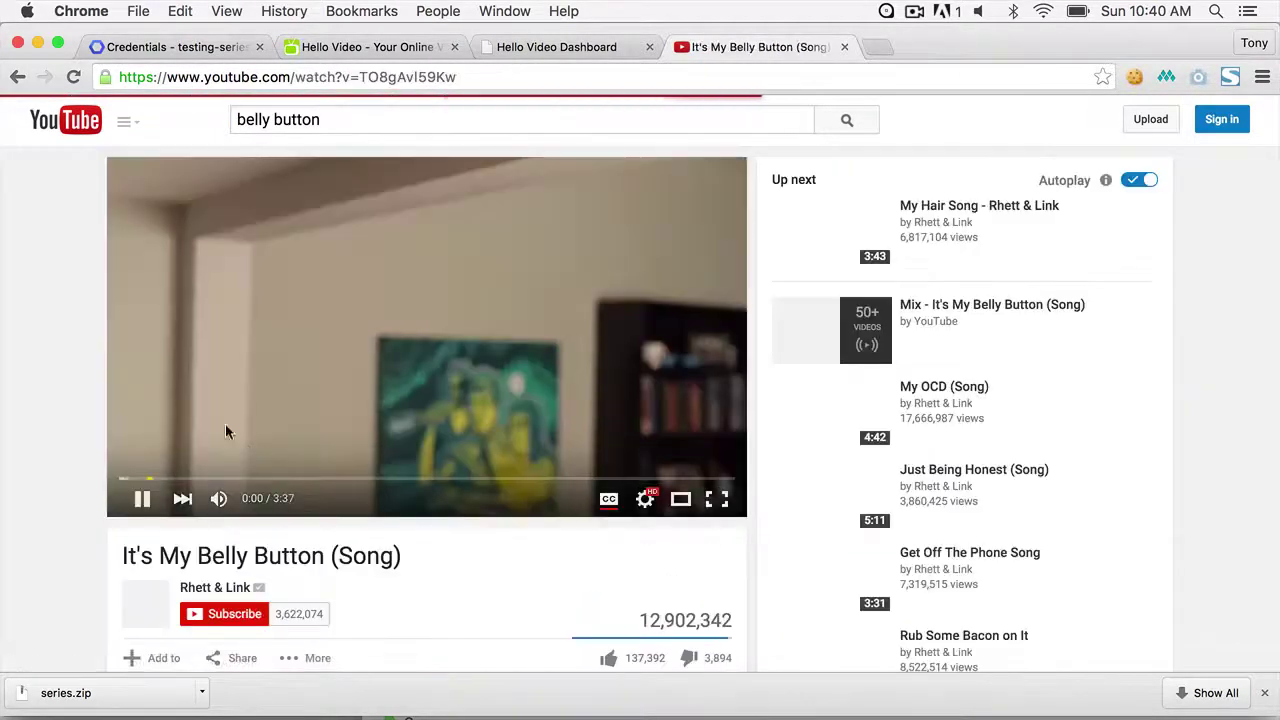
- Pause the video and copy its full web address for the Add New Episode page
{"action": "left_click", "coordinate": [423, 250]}
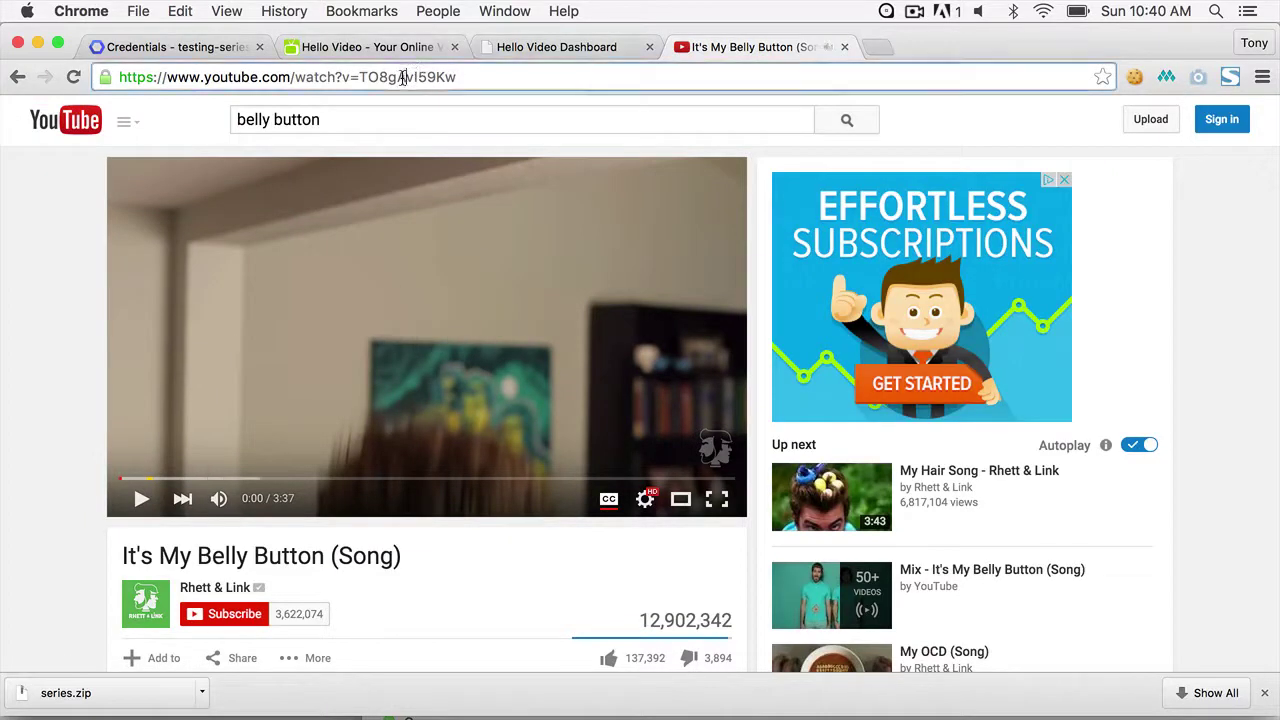
{"action": "double_click", "coordinate": [402, 77]}
{"action": "triple_click", "coordinate": [500, 78]}
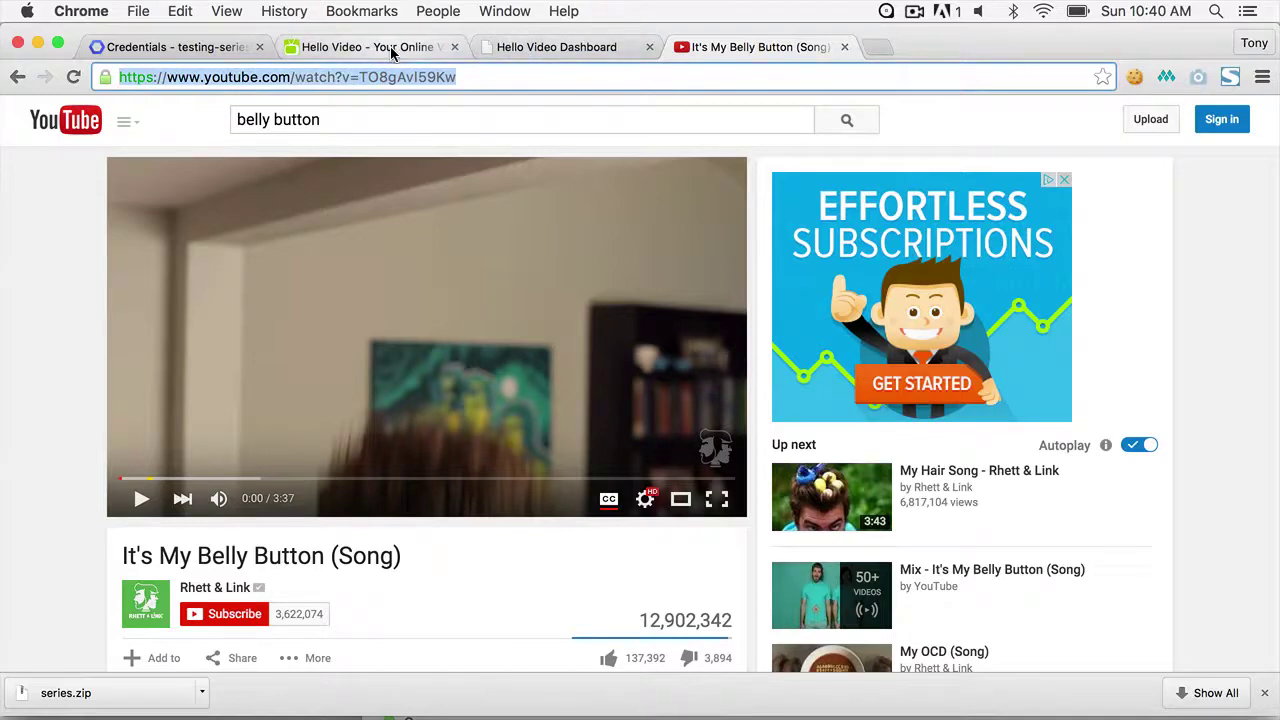
{"action": "left_click", "coordinate": [438, 48]}
- Type a provisional episode title 'Belly Butto' and slug 'bel'
{"action": "left_click", "coordinate": [299, 440]}
{"action": "type", "text": "Belly Button song"}
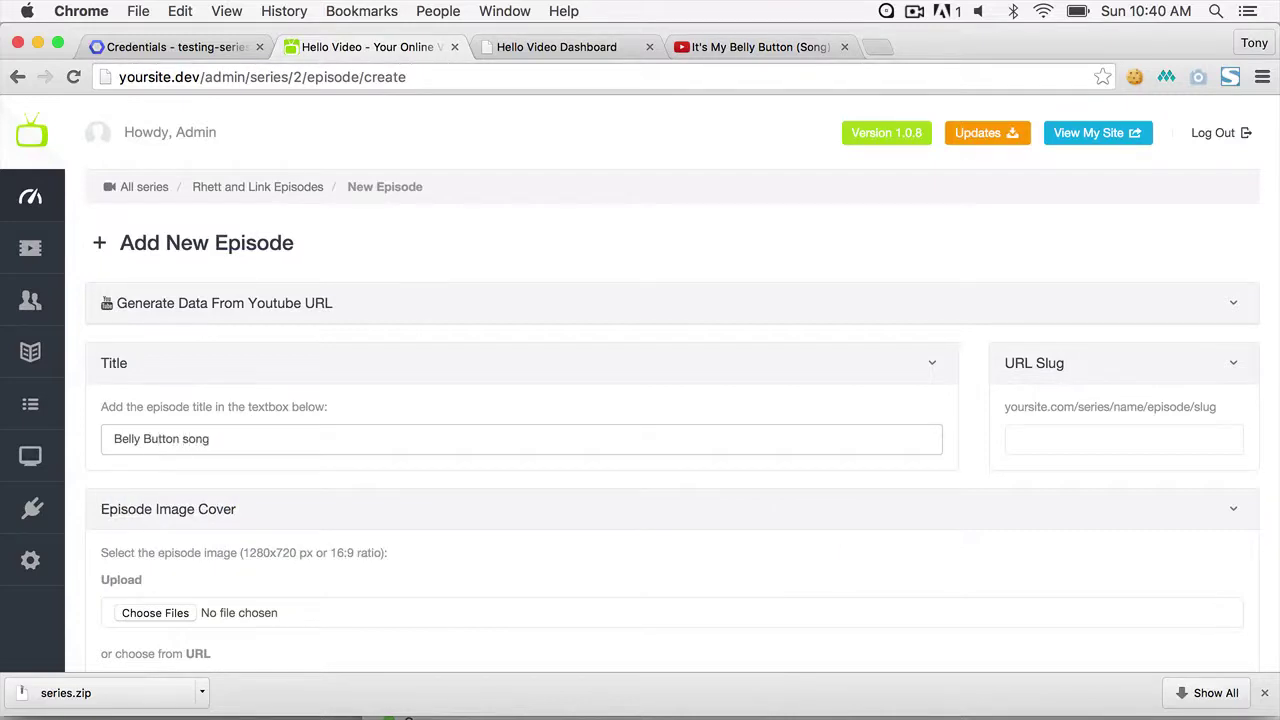
{"action": "left_click", "coordinate": [1124, 439]}
{"action": "type", "text": "belly-butt"}
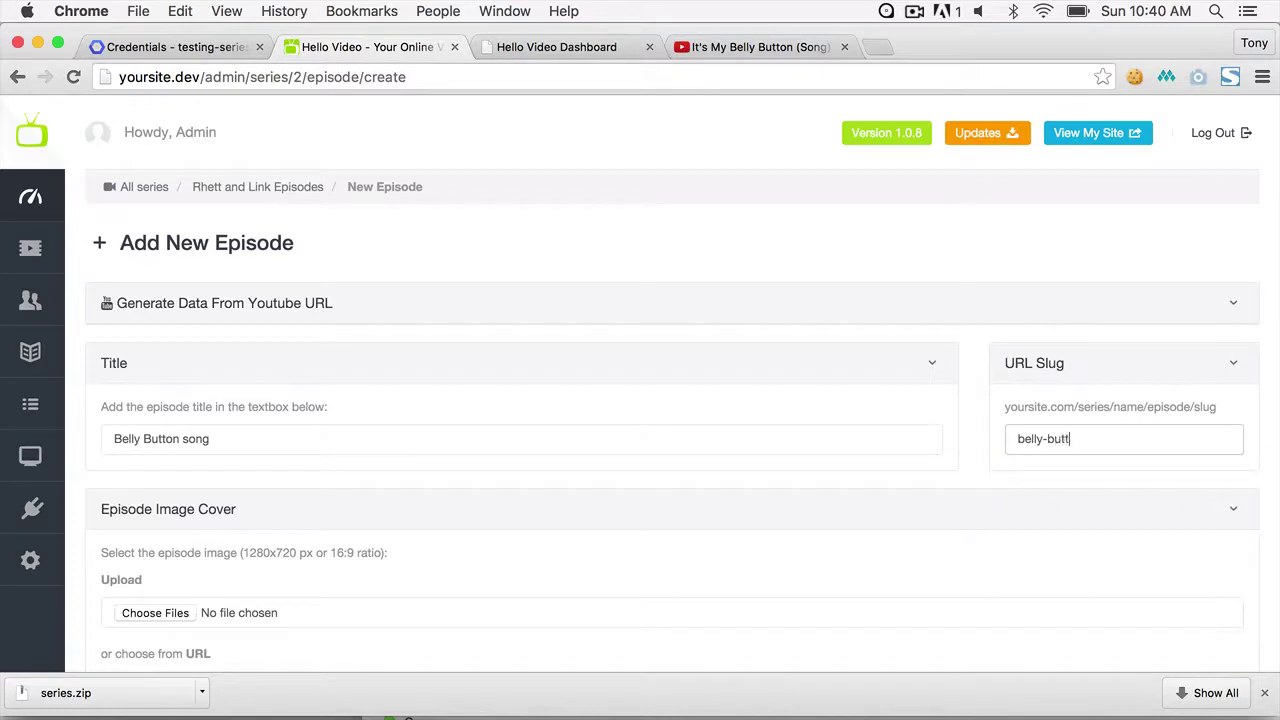
{"action": "left_click", "coordinate": [1233, 312]}
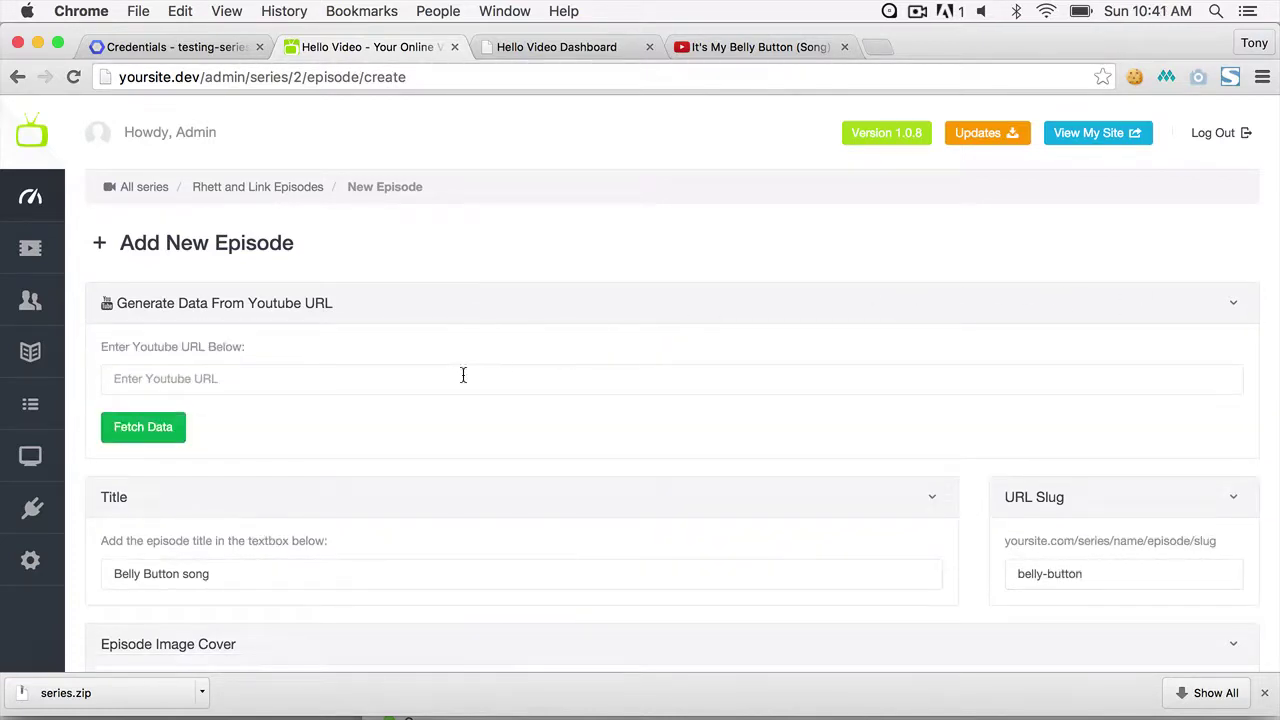
- Paste the YouTube URL, clear title and slug, and fetch the episode data from YouTube
{"action": "left_click", "coordinate": [460, 378]}
{"action": "type", "text": "https://www.youtube.com/watch?v=TO8gAvl59Kw"}
{"action": "triple_click", "coordinate": [240, 571]}
{"action": "key", "text": "BackSpace"}
{"action": "left_click_drag", "start_coordinate": [1148, 583], "coordinate": [831, 574]}
{"action": "key", "text": "BackSpace"}
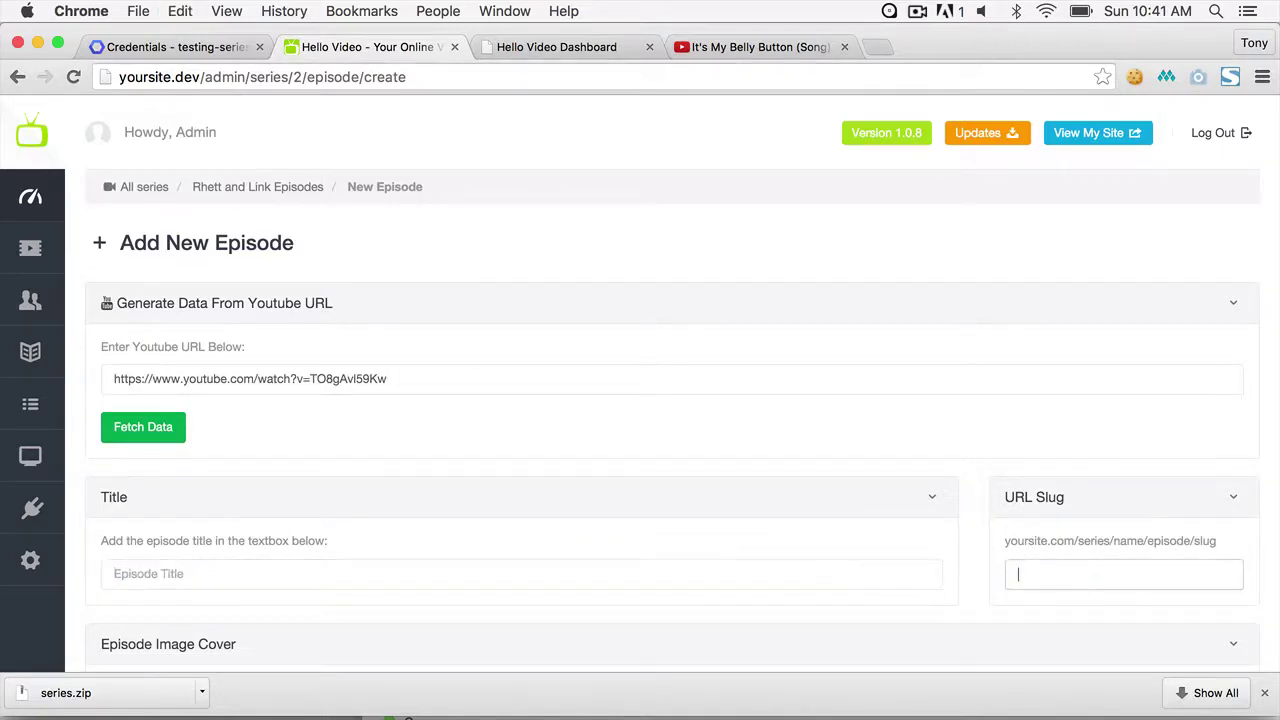
{"action": "left_click", "coordinate": [166, 437]}
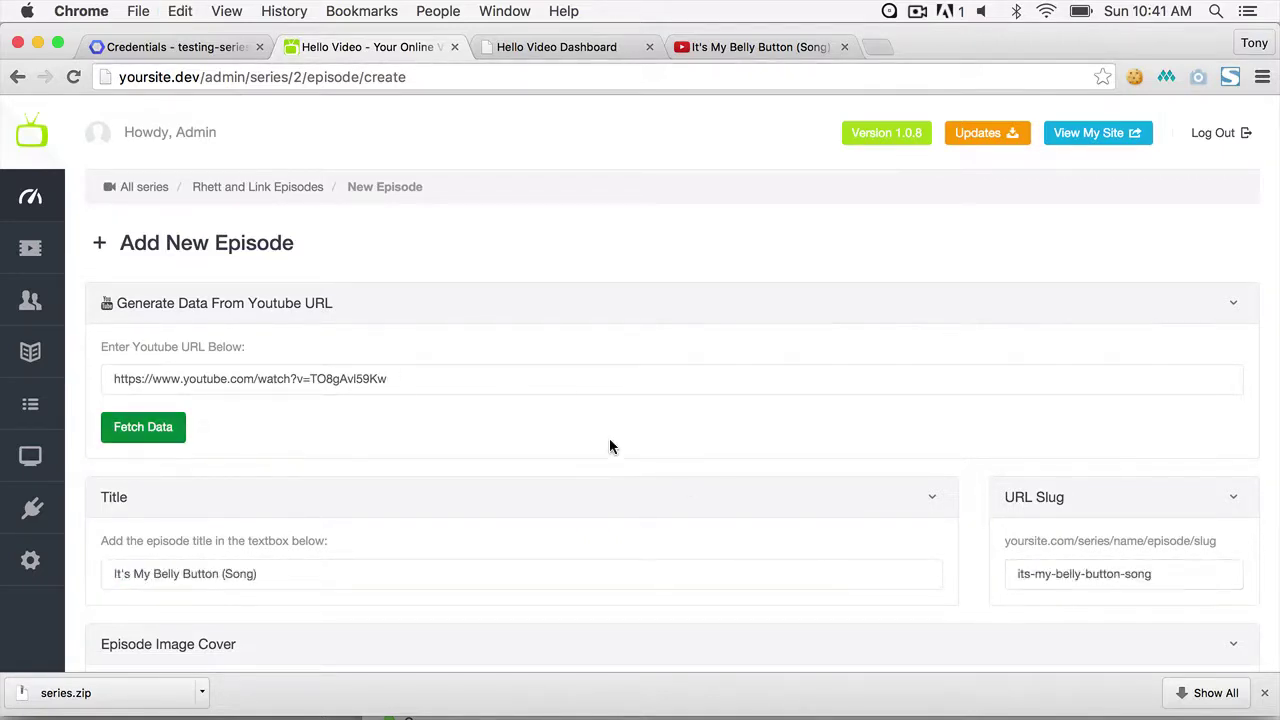
- Create the new It's My Belly Button (Song) episode
{"action": "scroll", "coordinate": [610, 445], "scroll_direction": "down", "scroll_amount": 2}
{"action": "scroll", "coordinate": [610, 446], "scroll_direction": "down", "scroll_amount": 10}
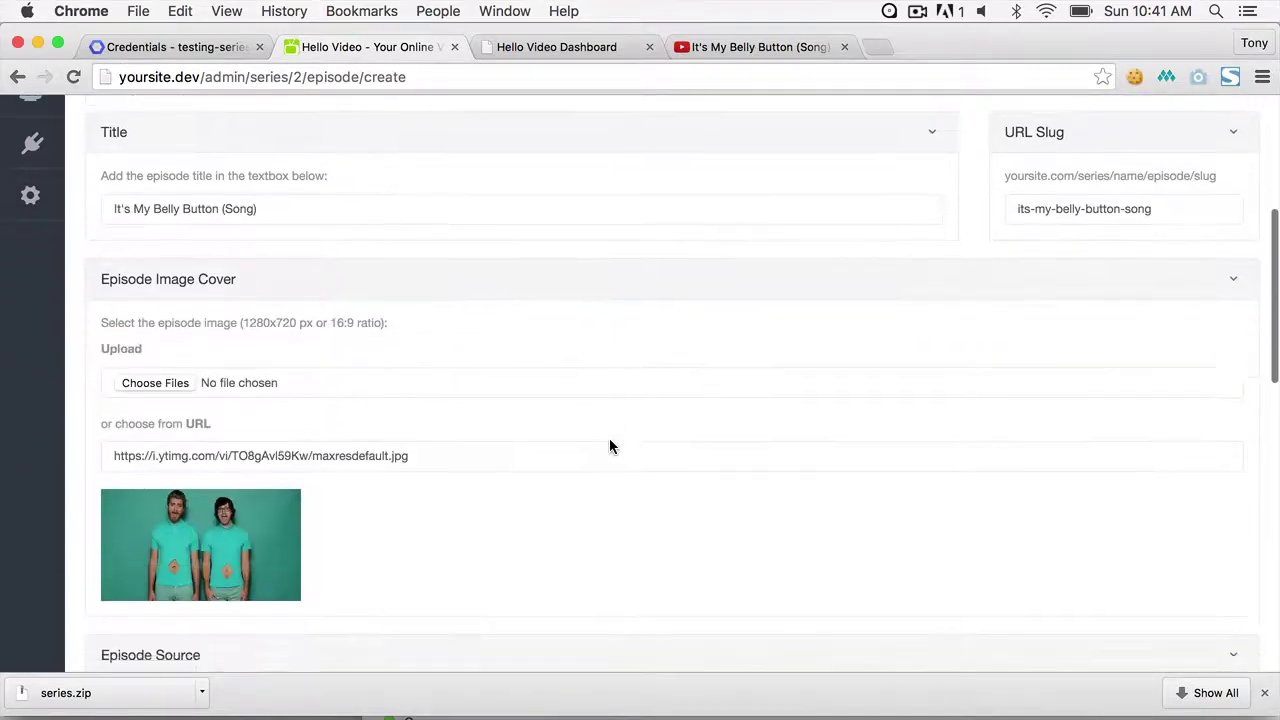
{"action": "scroll", "coordinate": [610, 446], "scroll_direction": "down", "scroll_amount": 6}
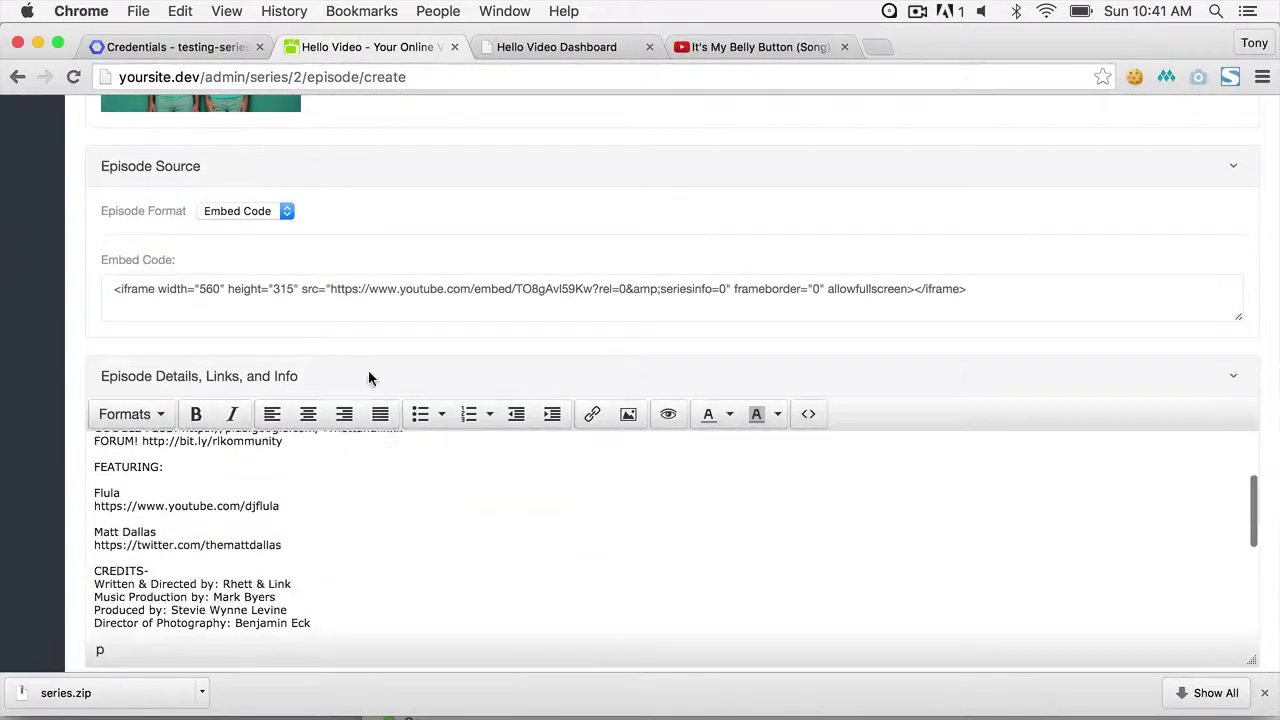
{"action": "scroll", "coordinate": [59, 343], "scroll_direction": "down", "scroll_amount": 8}
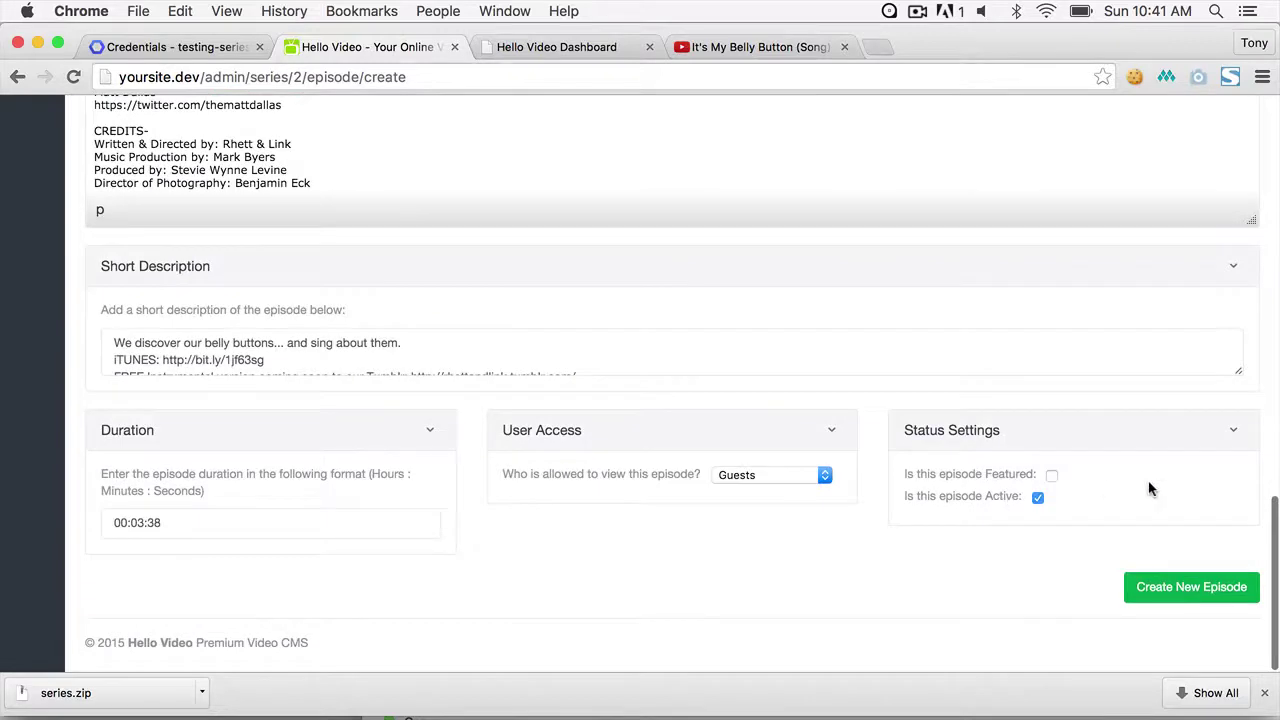
{"action": "left_click", "coordinate": [1163, 590]}
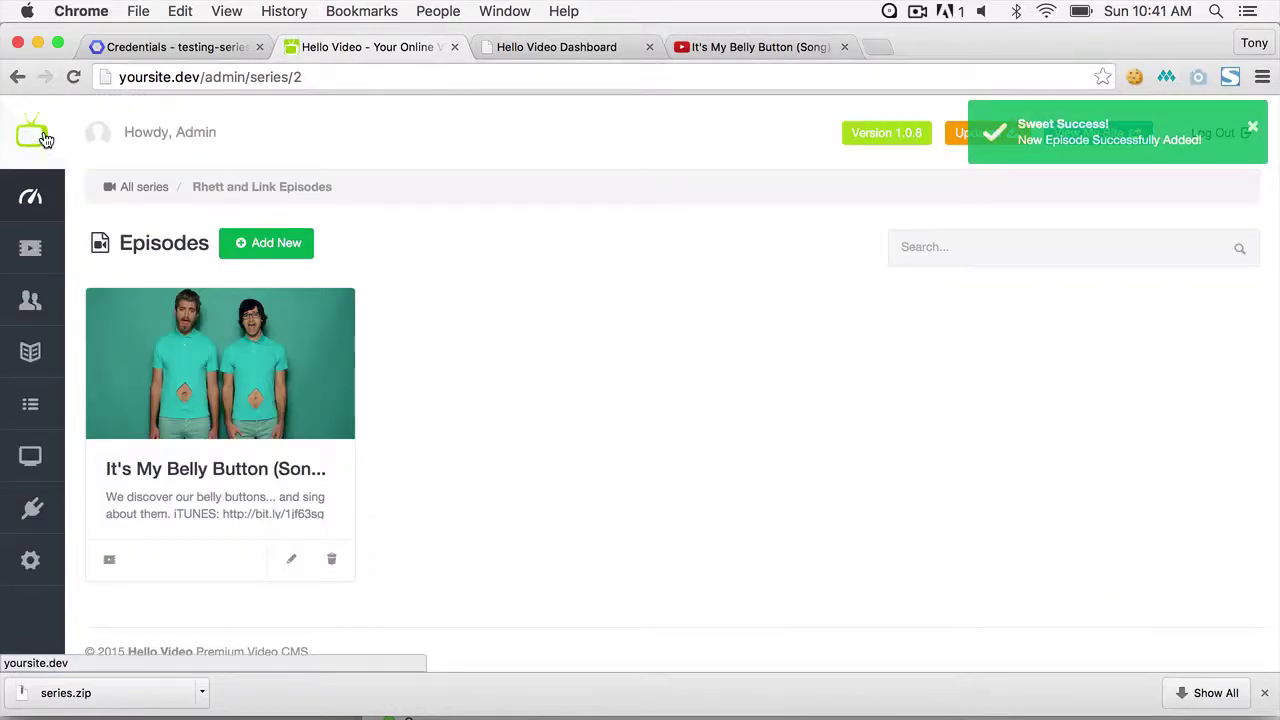
{"action": "left_click_drag", "start_coordinate": [205, 78], "coordinate": [557, 94]}
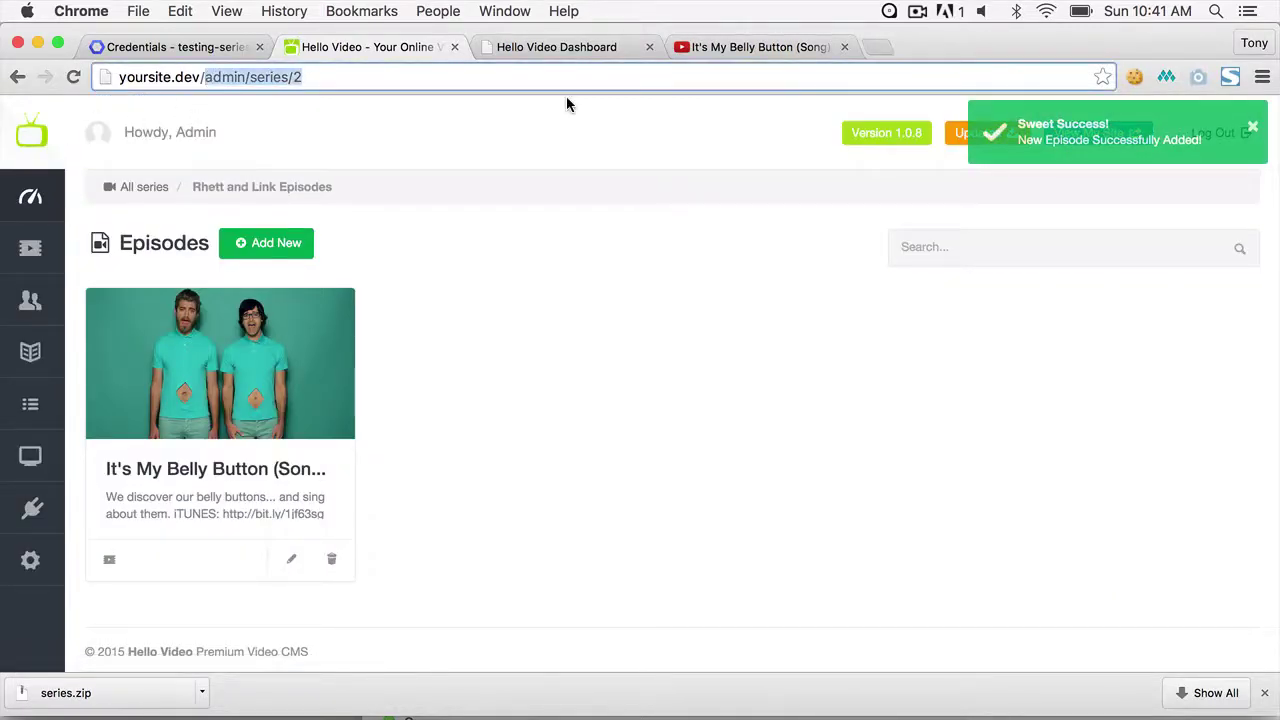
- Load yoursite.dev/series and open the Rhett and Link series page
{"action": "type", "text": "series"}
{"action": "key", "text": "Return"}
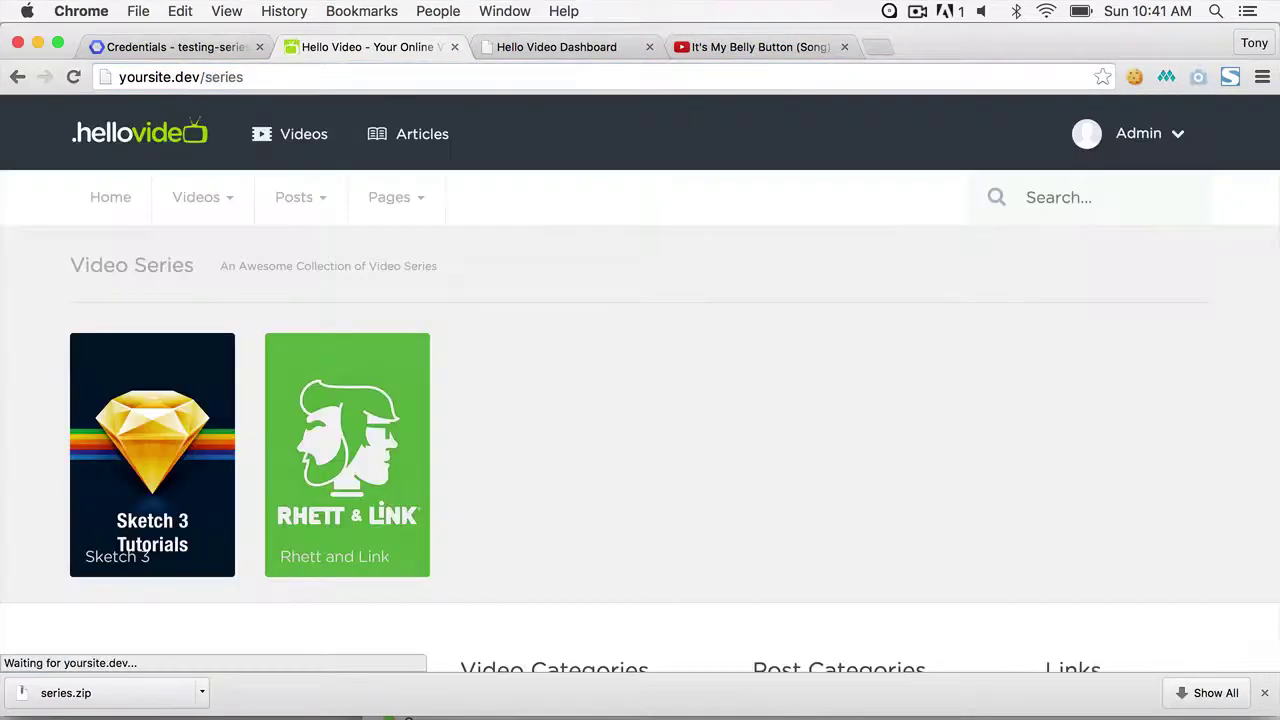
{"action": "left_click", "coordinate": [383, 409]}
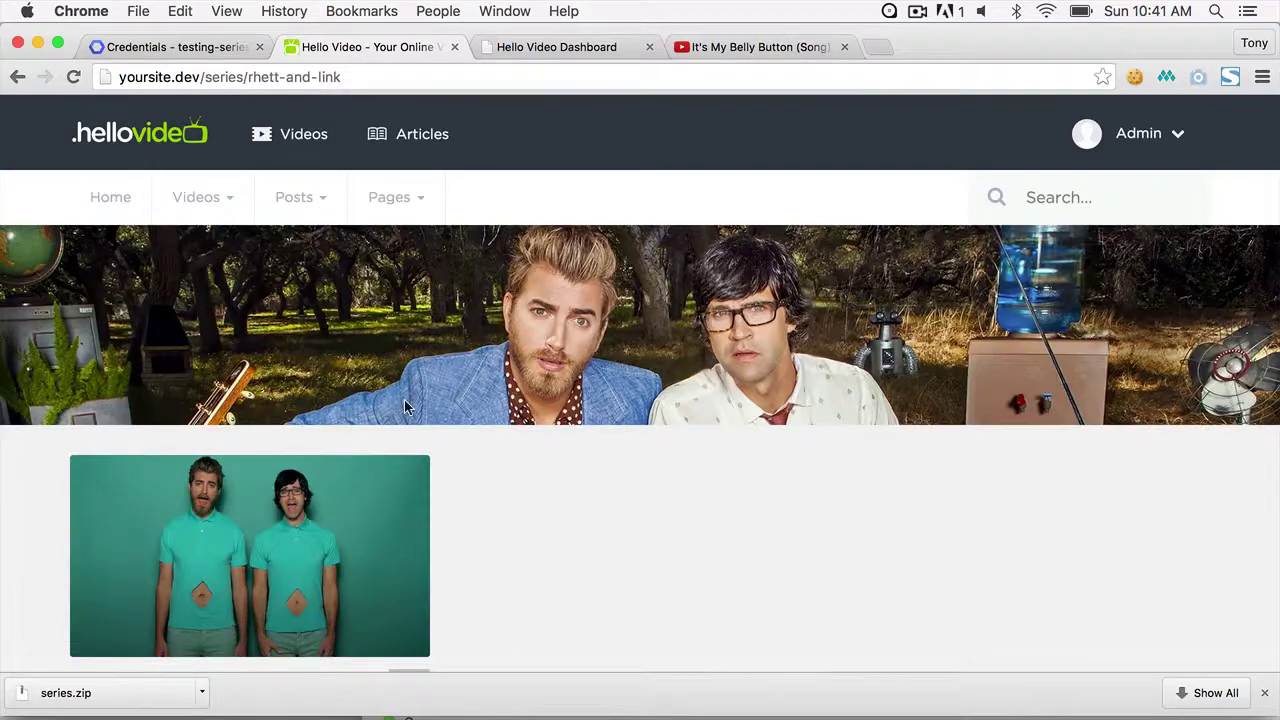
{"action": "scroll", "coordinate": [385, 409], "scroll_direction": "down", "scroll_amount": 5}
{"action": "scroll", "coordinate": [729, 347], "scroll_direction": "up", "scroll_amount": 2}
{"action": "scroll", "coordinate": [729, 347], "scroll_direction": "up", "scroll_amount": 3}
{"action": "scroll", "coordinate": [729, 339], "scroll_direction": "down", "scroll_amount": 5}
- Open the It's My Belly Button (Song) episode and pause its video
{"action": "left_click", "coordinate": [308, 269]}
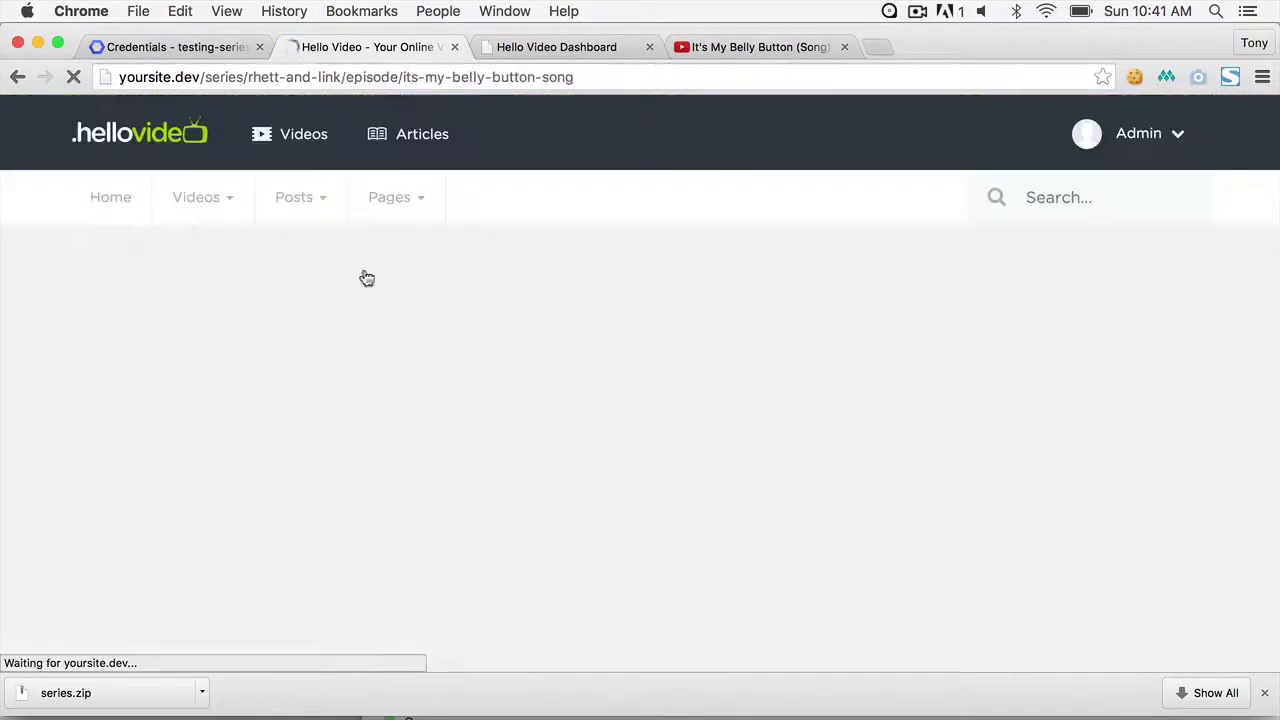
{"action": "scroll", "coordinate": [660, 360], "scroll_direction": "down", "scroll_amount": 4}
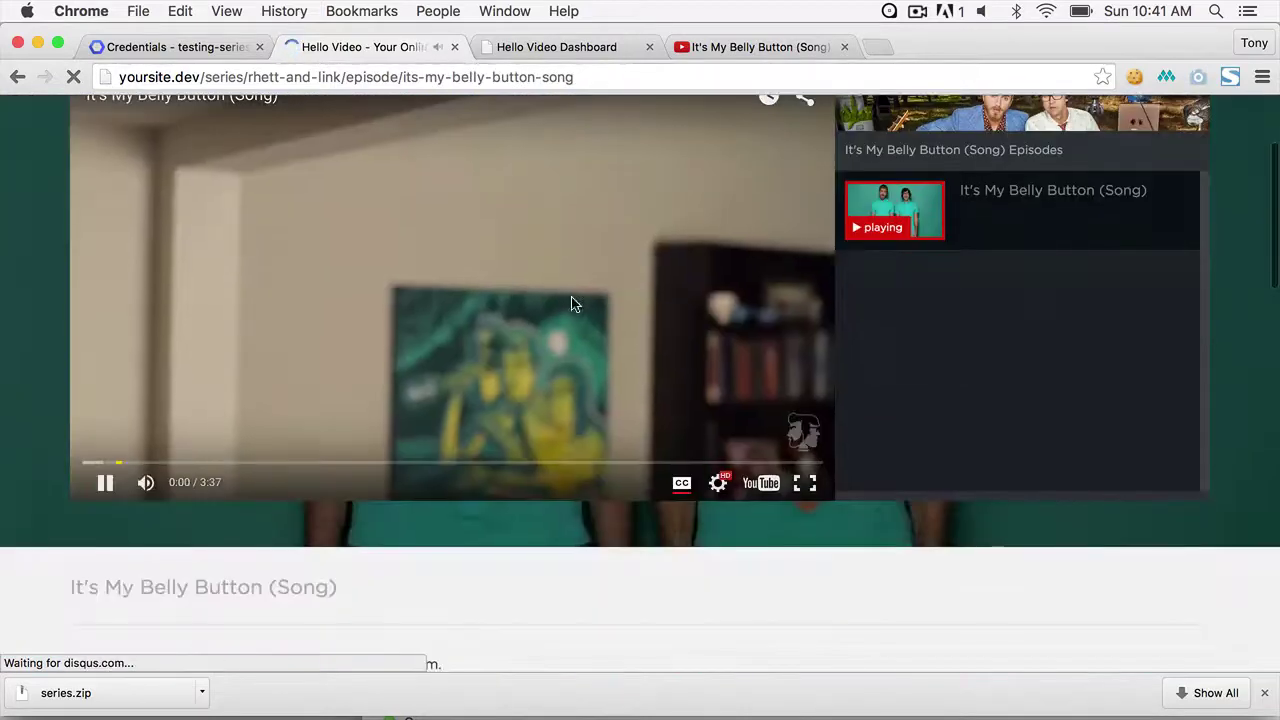
{"action": "left_click", "coordinate": [598, 320]}
{"action": "scroll", "coordinate": [598, 320], "scroll_direction": "up", "scroll_amount": 3}
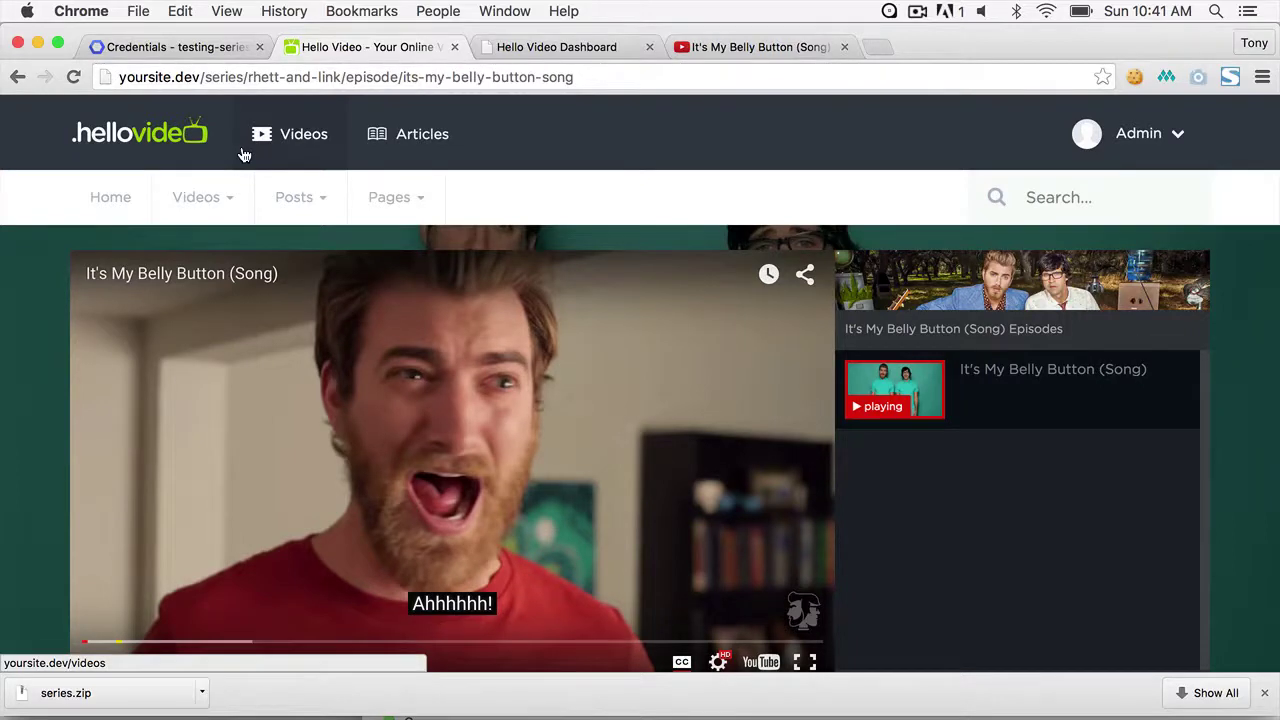
{"action": "left_click", "coordinate": [1140, 133]}
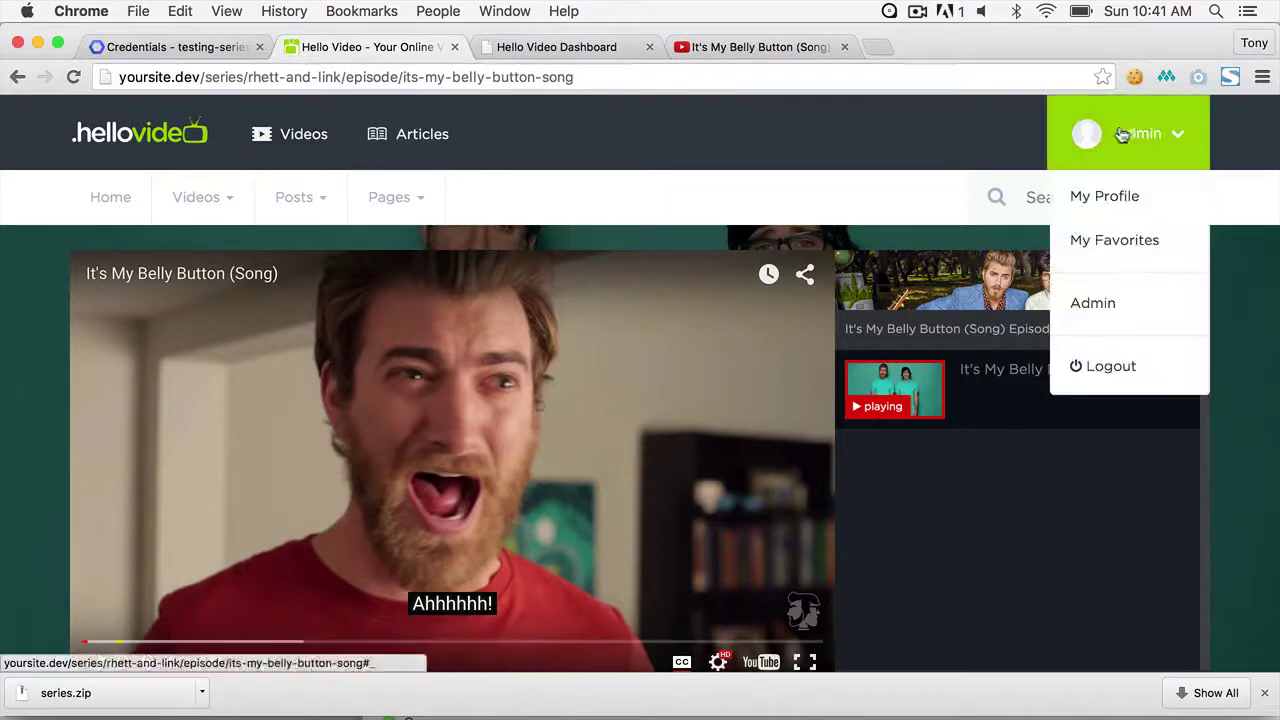
- Go to the admin Rhett and Link episodes list and start a new episode
{"action": "left_click", "coordinate": [1100, 305]}
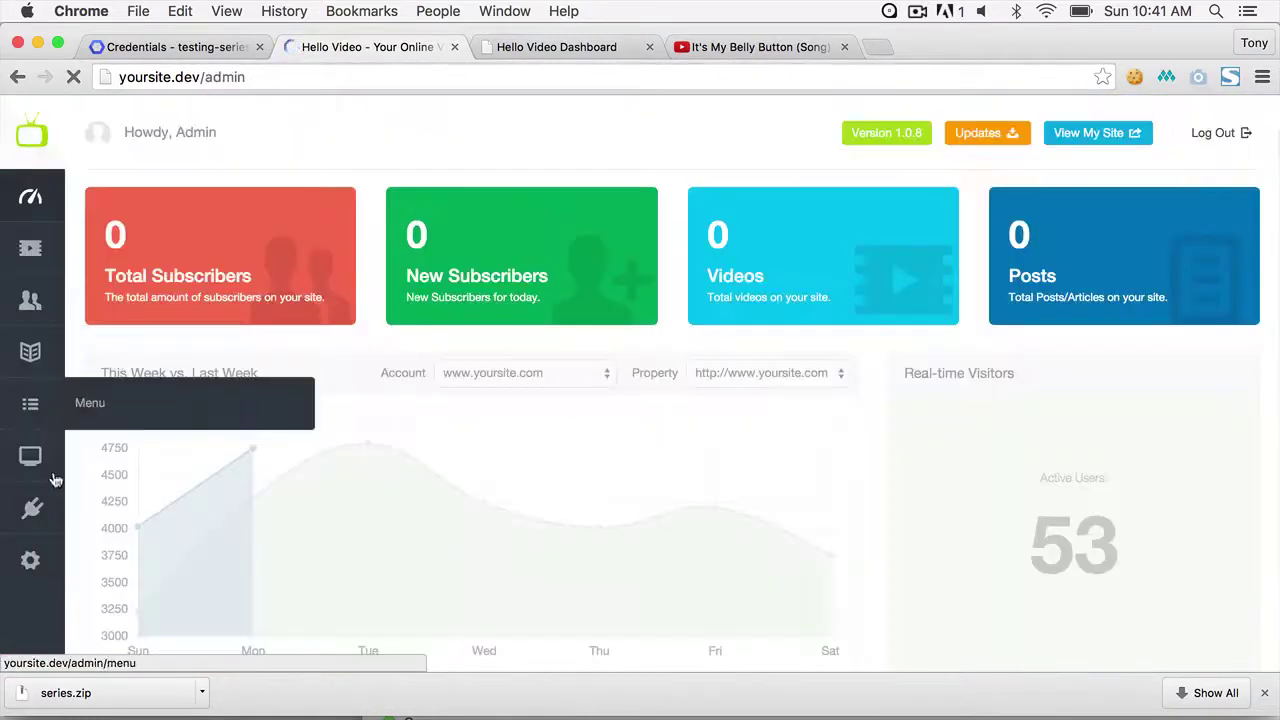
{"action": "mouse_move", "coordinate": [100, 507]}
{"action": "left_click", "coordinate": [110, 612]}
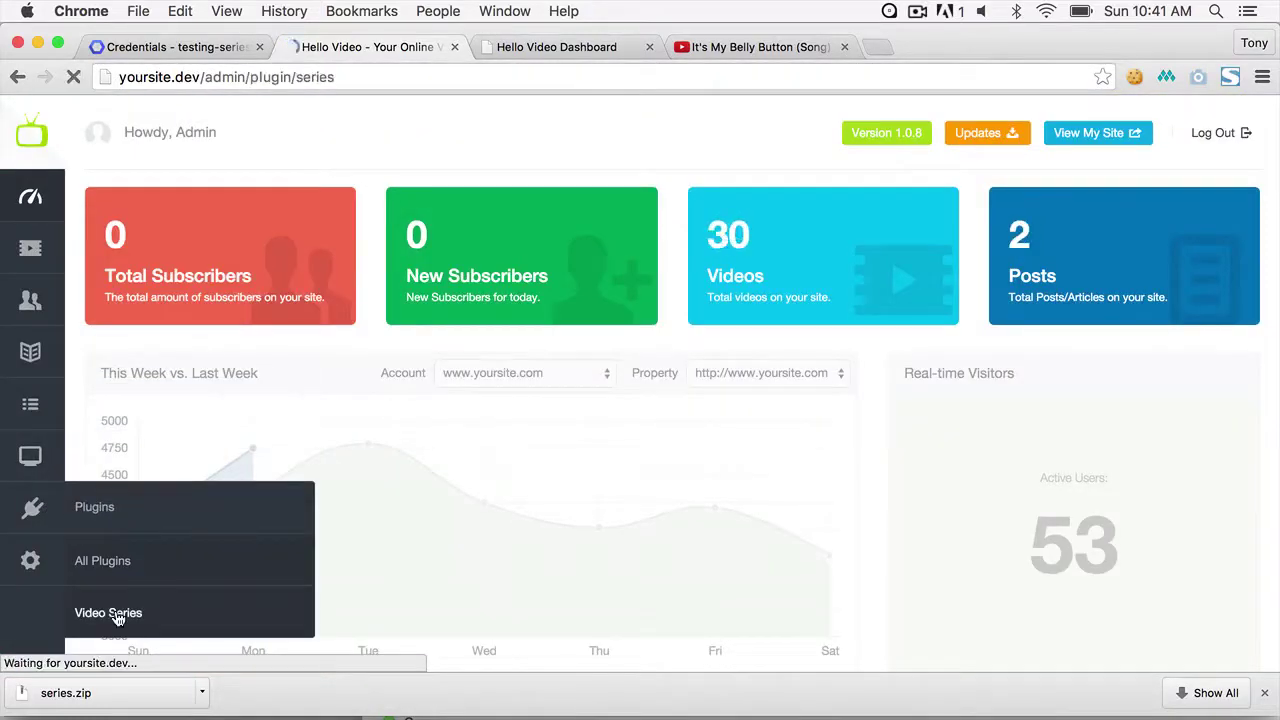
{"action": "left_click", "coordinate": [1230, 289]}
{"action": "left_click", "coordinate": [388, 222]}
{"action": "scroll", "coordinate": [620, 420], "scroll_direction": "down", "scroll_amount": 5}
{"action": "left_click", "coordinate": [585, 370]}
{"action": "left_click", "coordinate": [306, 252]}
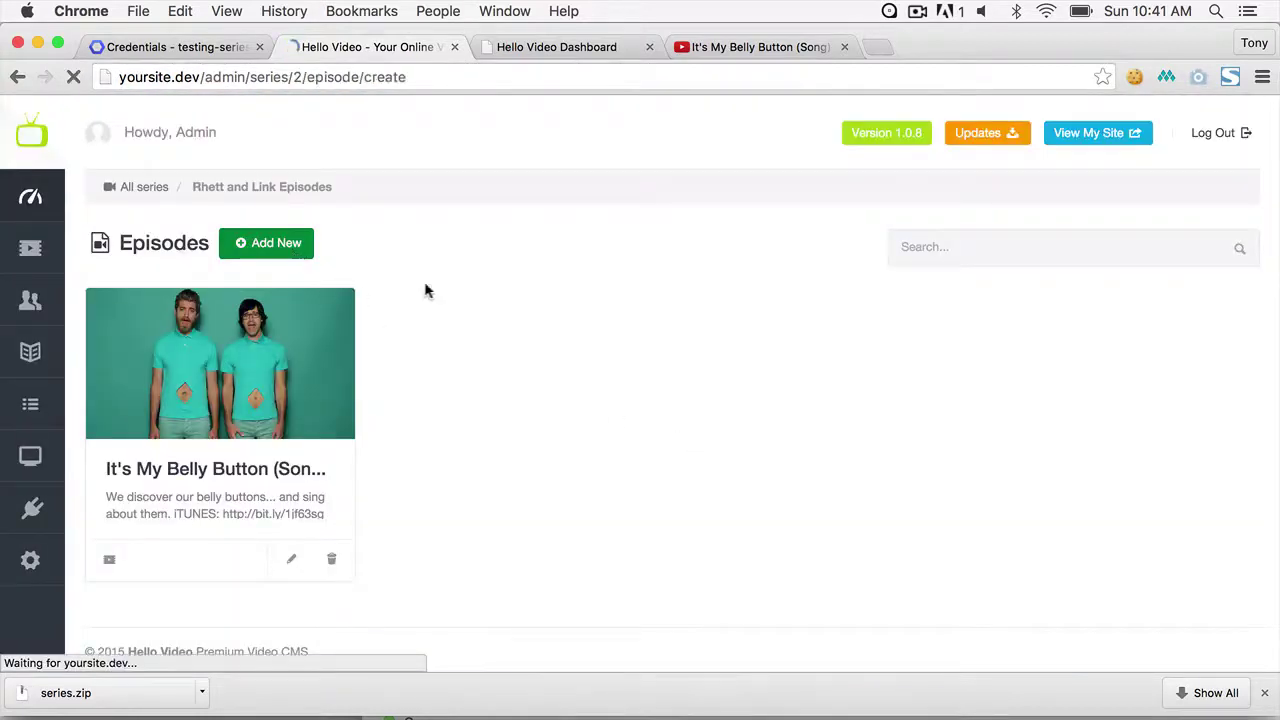
- Enter the title 'Big Buck Bunny' and the URL slug big-buck
{"action": "left_click", "coordinate": [493, 440]}
{"action": "type", "text": "Big Buck"}
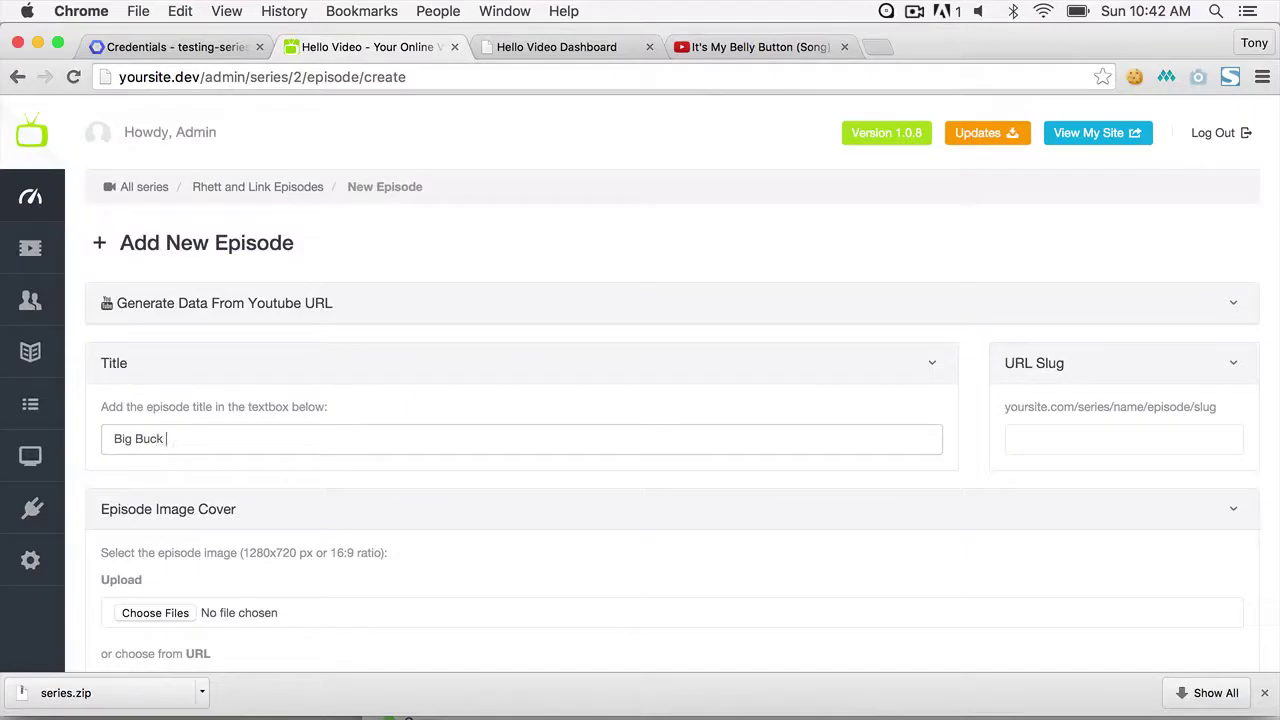
{"action": "type", "text": " Bunny"}
{"action": "key", "text": "Tab"}
{"action": "key", "text": "Tab"}
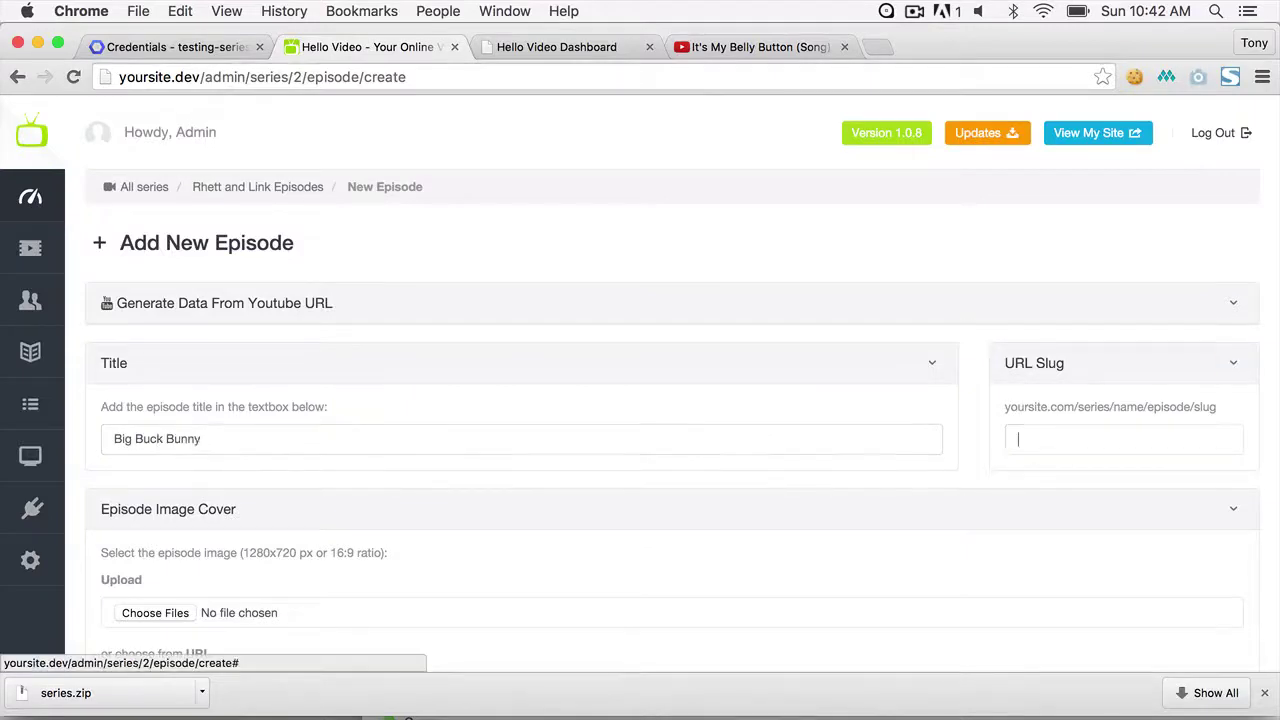
{"action": "type", "text": "big-buck"}
{"action": "key", "text": "Tab"}
- Upload big-buck-bunny.jpg as the episode's cover image
{"action": "scroll", "coordinate": [443, 440], "scroll_direction": "down", "scroll_amount": 5}
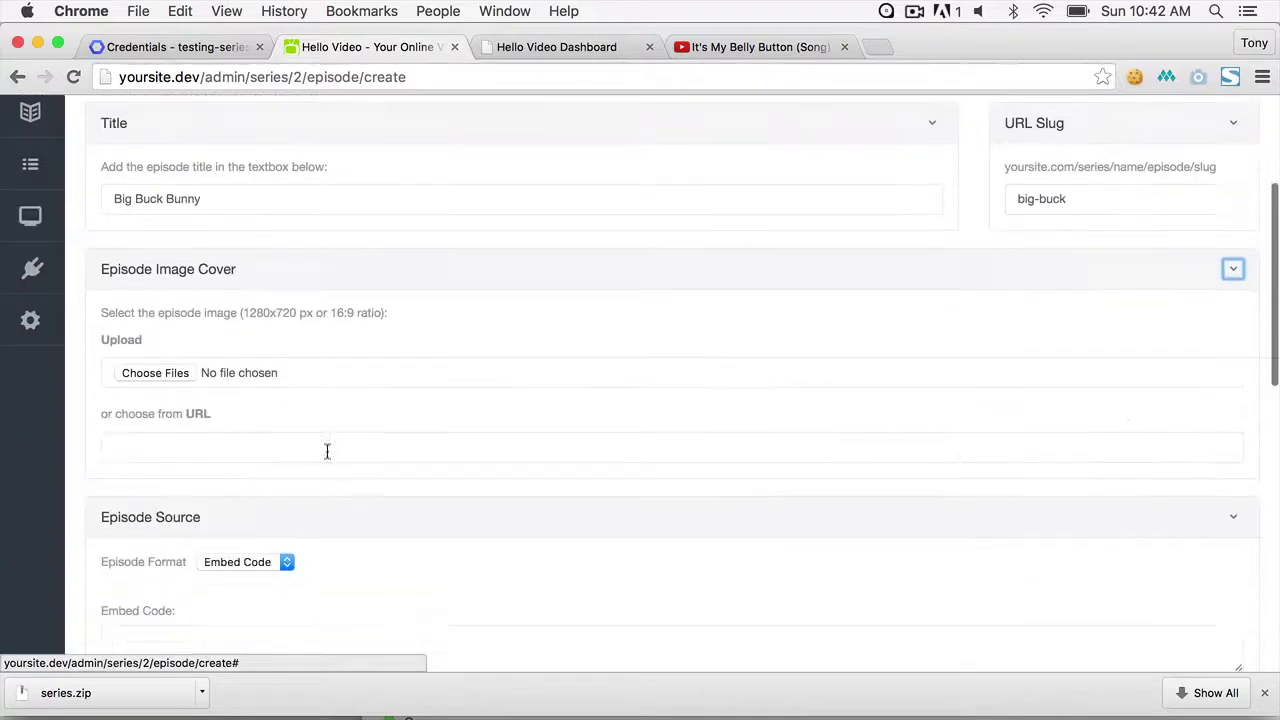
{"action": "left_click", "coordinate": [155, 373]}
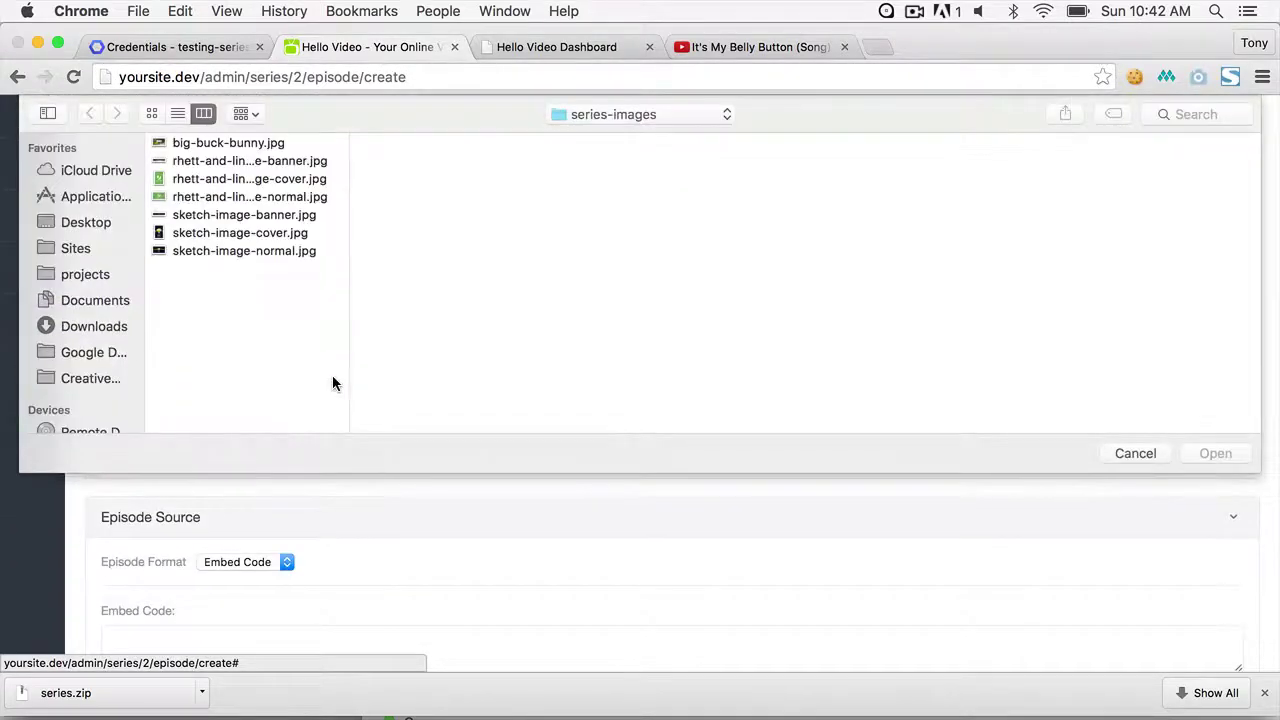
{"action": "left_click", "coordinate": [245, 143]}
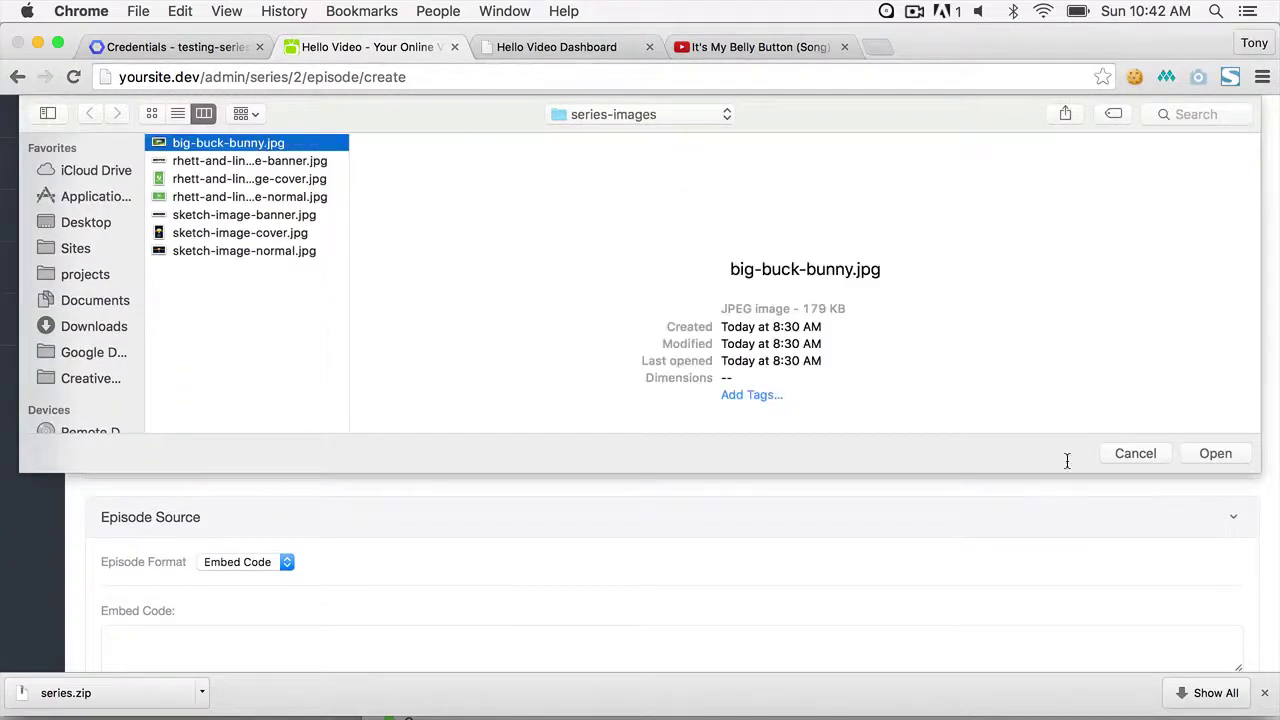
{"action": "left_click", "coordinate": [1232, 456]}
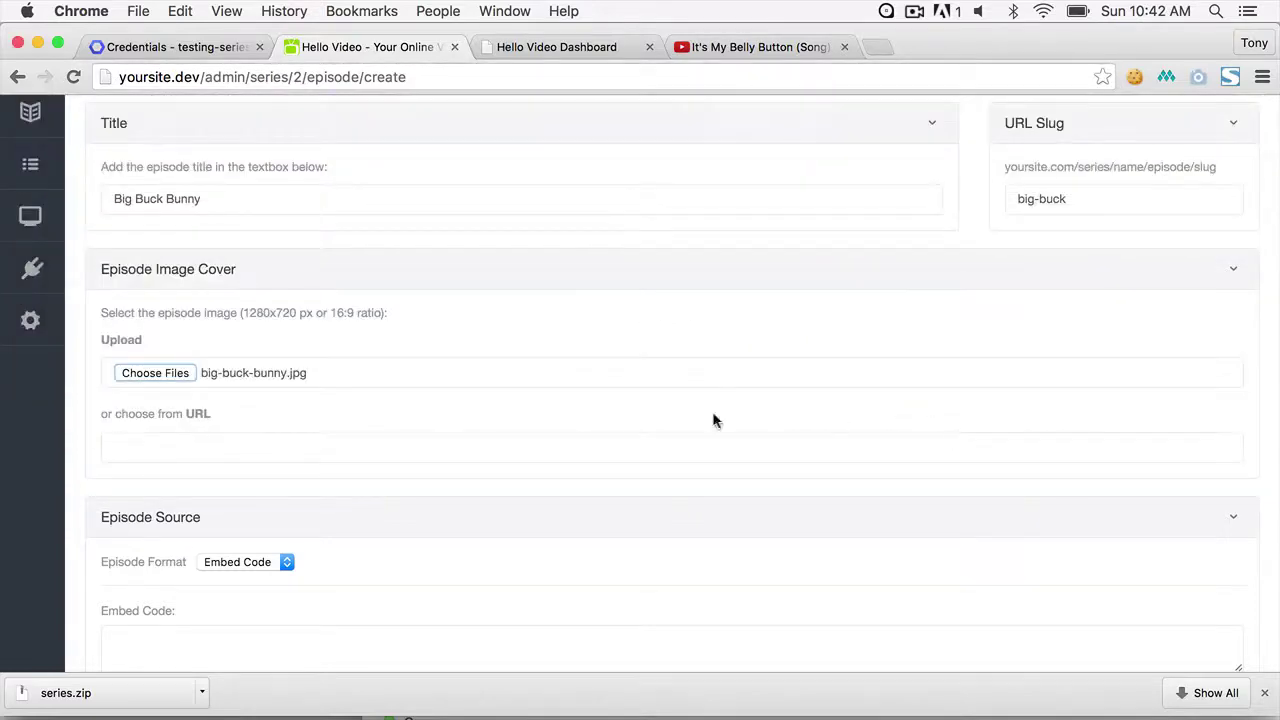
- Copy the MP4 video address from Sublime Text and return to the episode form
{"action": "key", "text": "super+Tab"}
{"action": "key", "text": "super+a"}
{"action": "key", "text": "super+c"}
{"action": "key", "text": "super+Tab"}
- Set the Episode Format to Episode File and paste the video URL into the Mp4 field
{"action": "scroll", "coordinate": [425, 500], "scroll_direction": "down", "scroll_amount": 7}
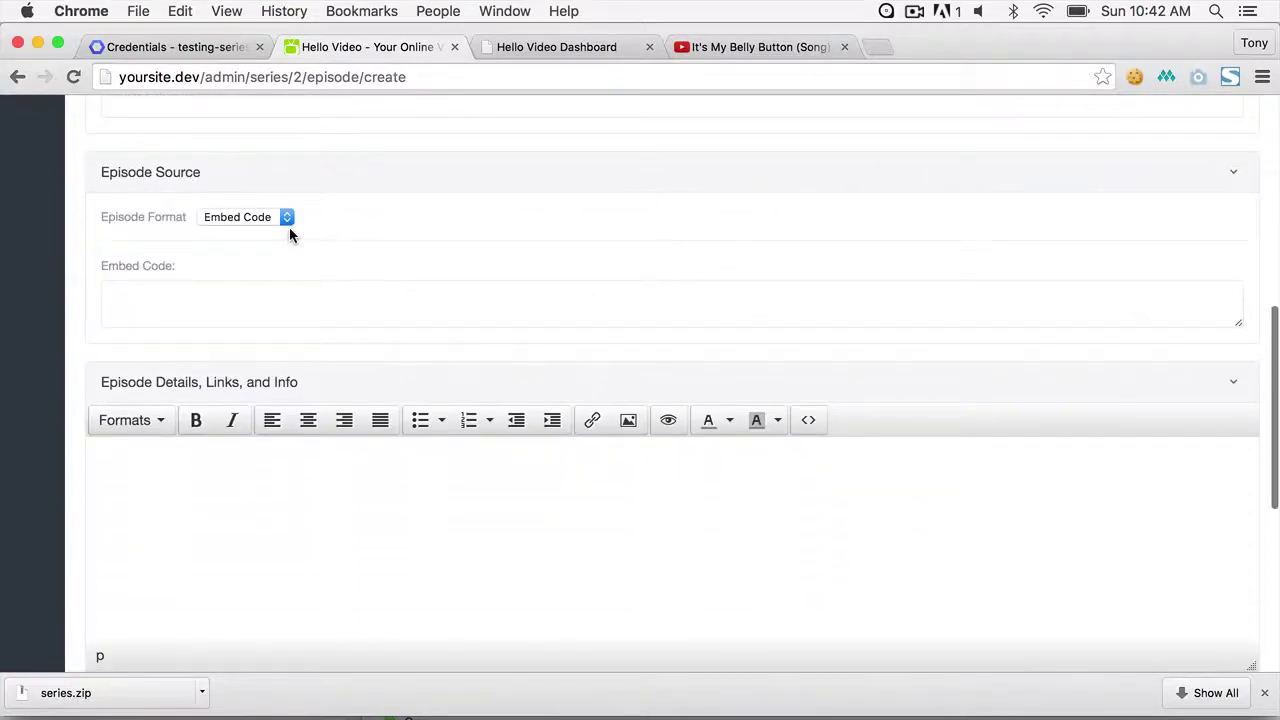
{"action": "left_click", "coordinate": [285, 215]}
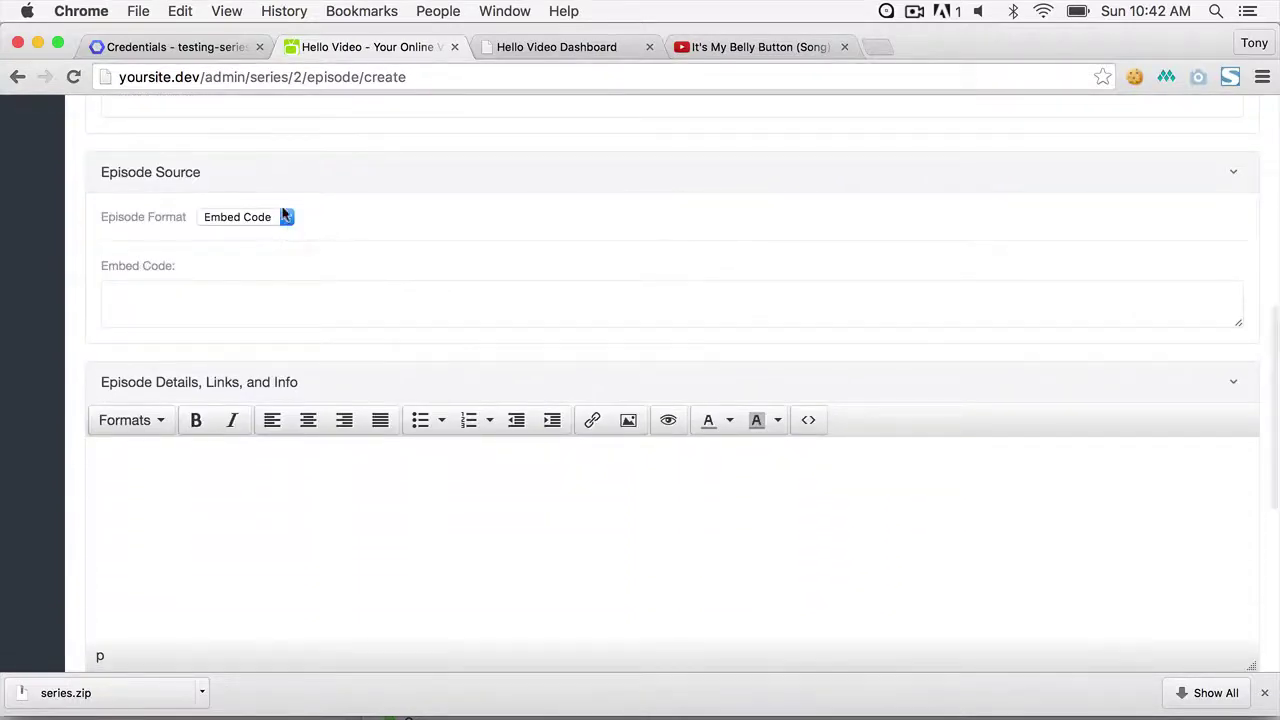
{"action": "left_click", "coordinate": [281, 230]}
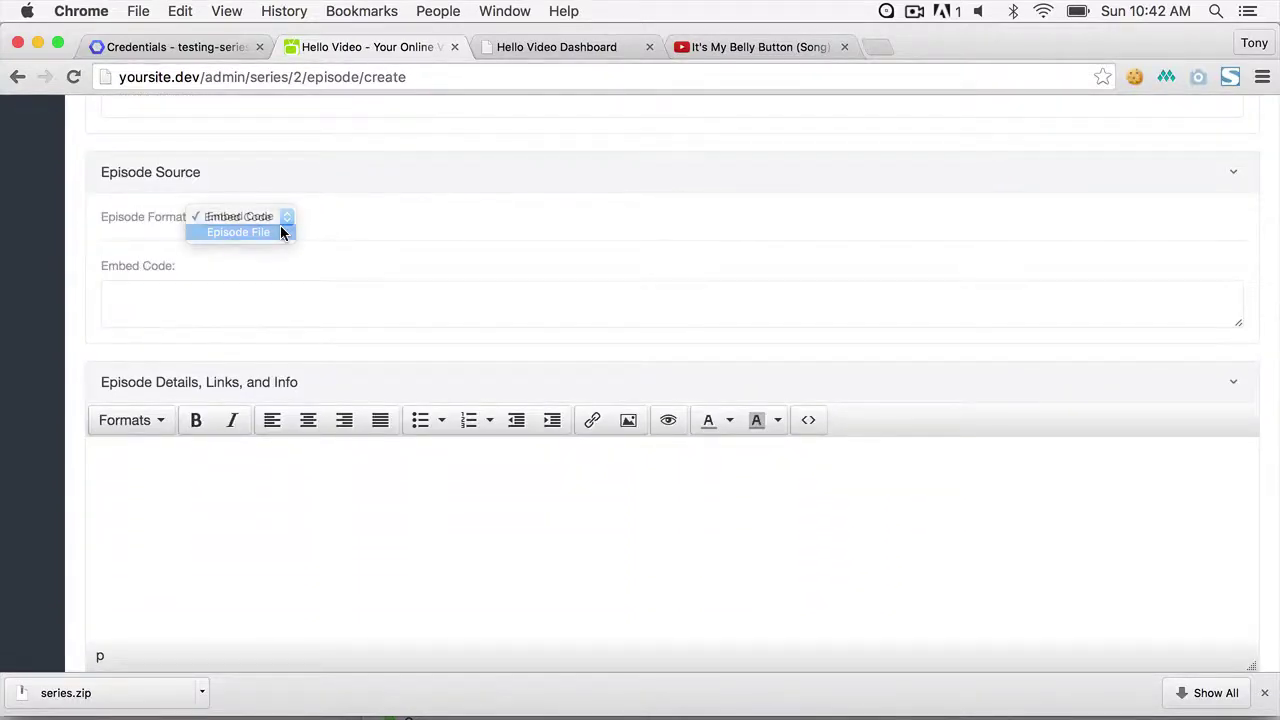
{"action": "left_click", "coordinate": [270, 293]}
{"action": "key", "text": "super+v"}
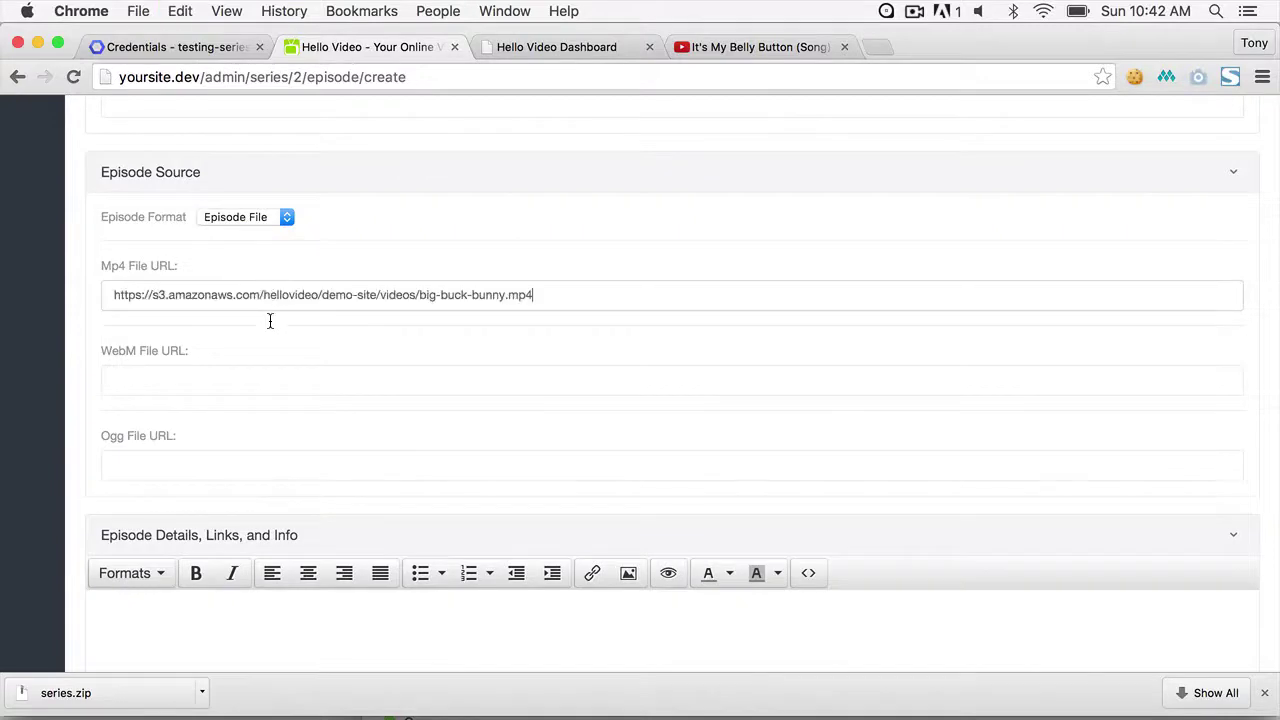
{"action": "key", "text": "super+v"}
{"action": "key", "text": "super+z"}
- Paste the video URL into the WebM and Ogg fields, changing the extensions to webm and ogg
{"action": "left_click", "coordinate": [250, 378]}
{"action": "key", "text": "super+v"}
{"action": "key", "text": "BackSpace"}
{"action": "key", "text": "BackSpace"}
{"action": "key", "text": "BackSpace"}
{"action": "type", "text": "webm"}
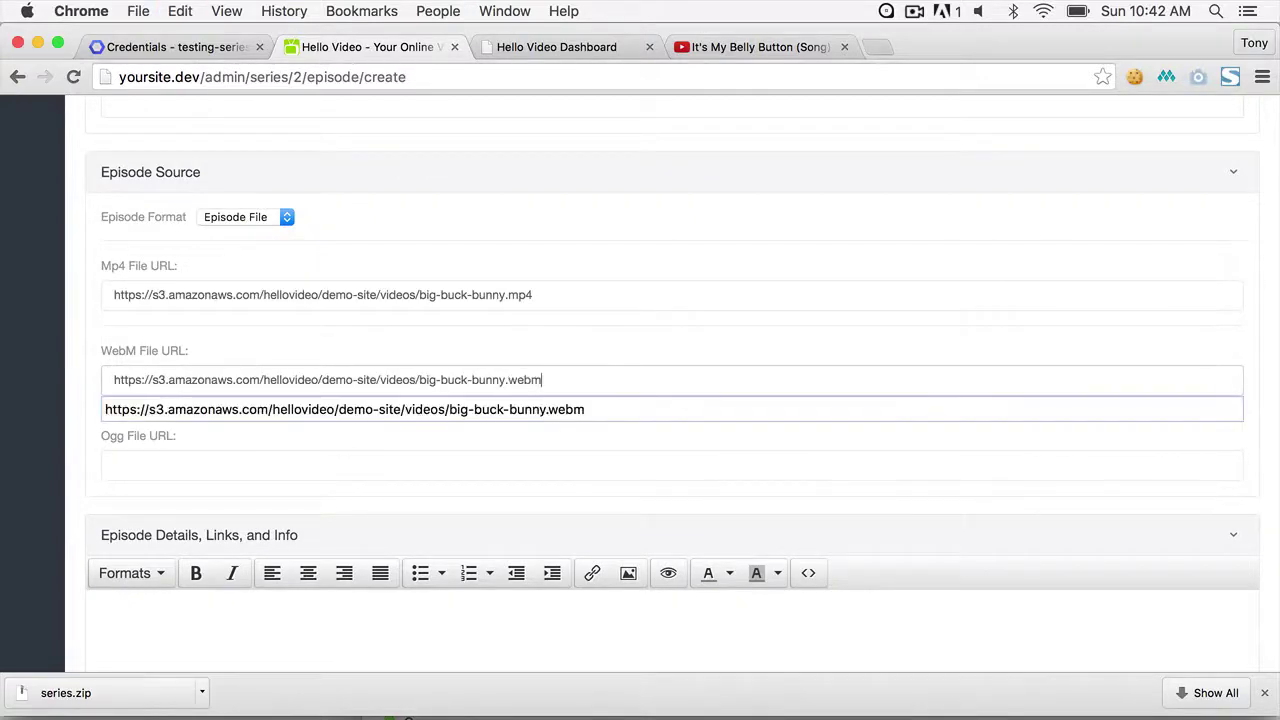
{"action": "left_click", "coordinate": [477, 465]}
{"action": "key", "text": "super+v"}
{"action": "key", "text": "BackSpace"}
{"action": "key", "text": "BackSpace"}
{"action": "key", "text": "BackSpace"}
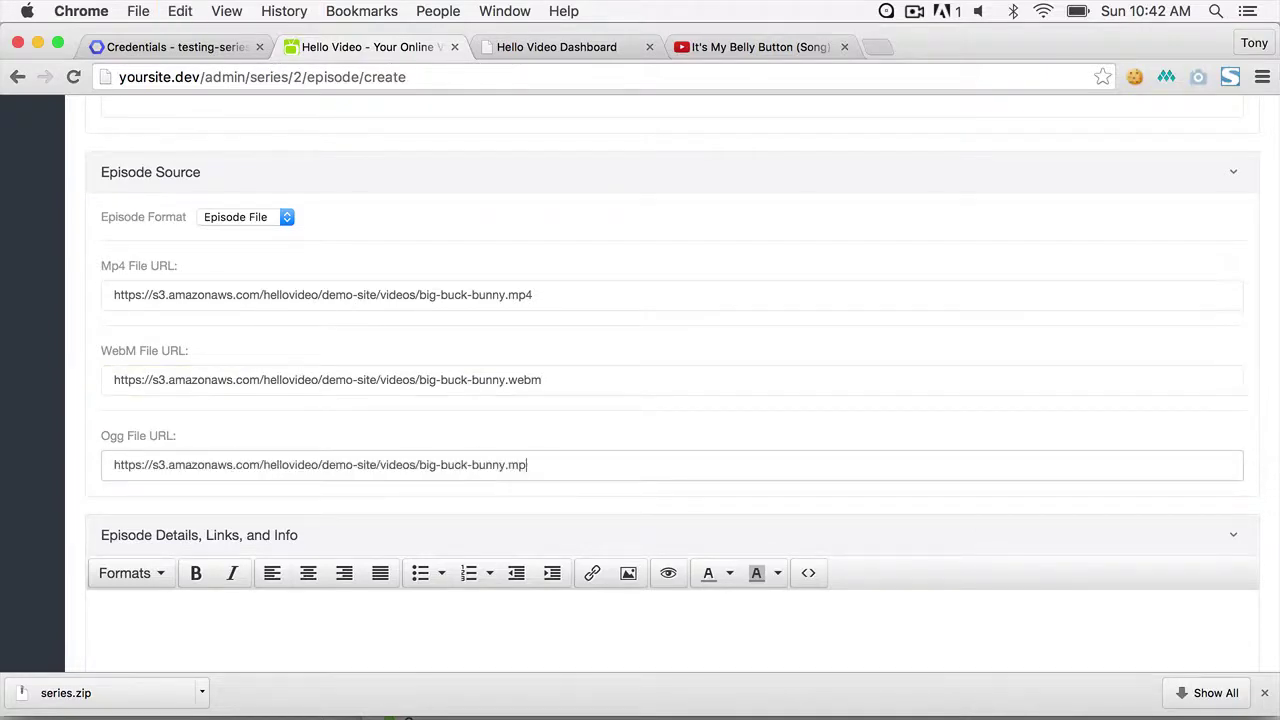
{"action": "type", "text": "ogg"}
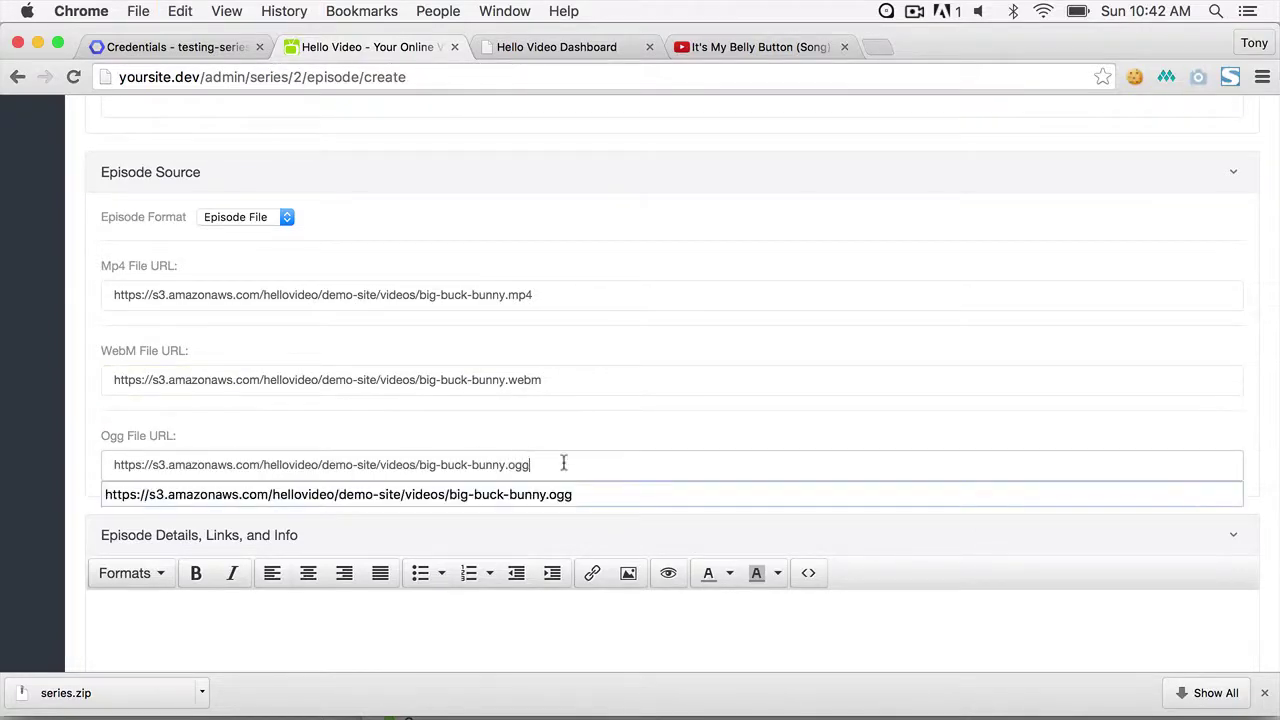
{"action": "left_click", "coordinate": [585, 447]}
- Fill the episode details with 'INfo about the video' and copy it into Short Description
{"action": "scroll", "coordinate": [699, 436], "scroll_direction": "down", "scroll_amount": 10}
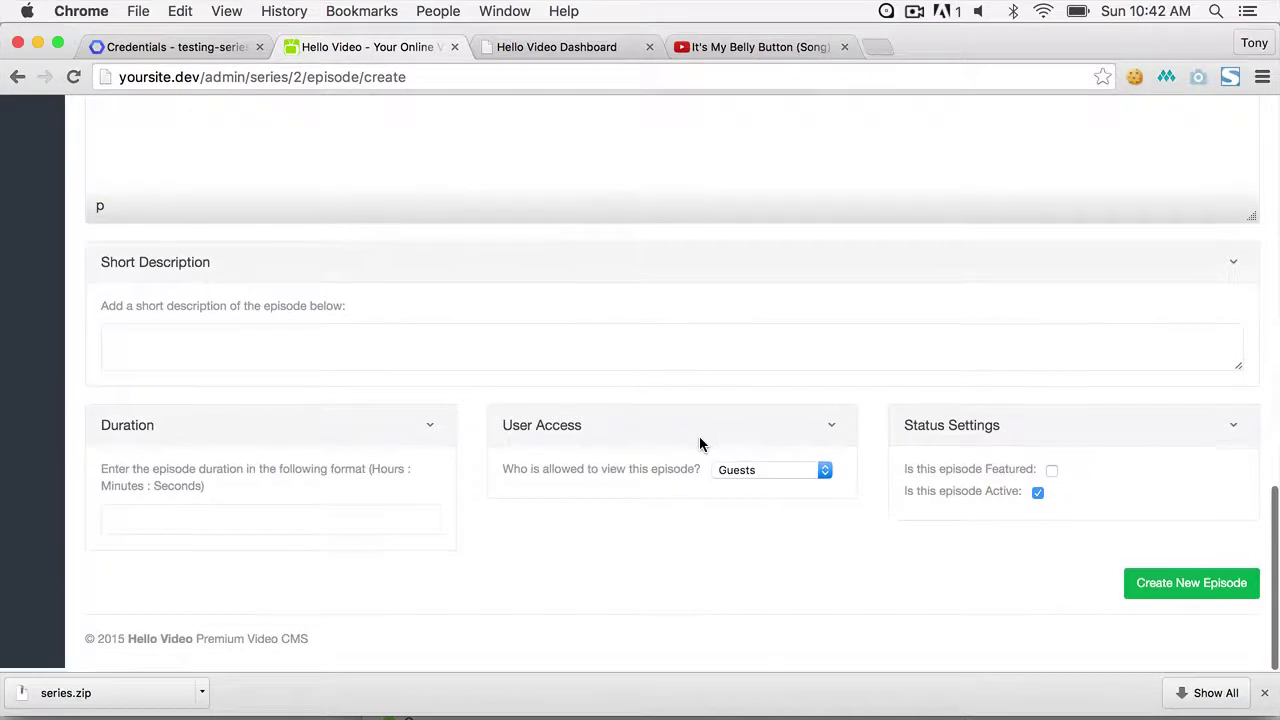
{"action": "scroll", "coordinate": [521, 177], "scroll_direction": "up", "scroll_amount": 3}
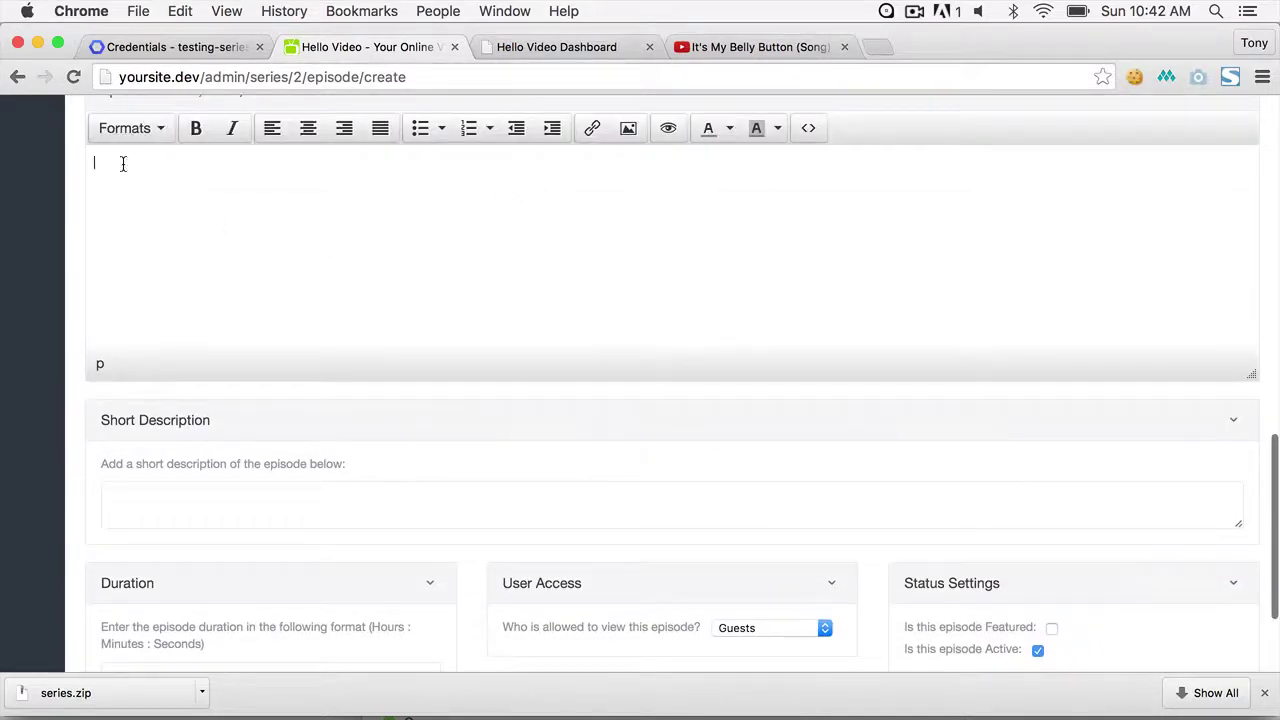
{"action": "type", "text": "INfo about the vi"}
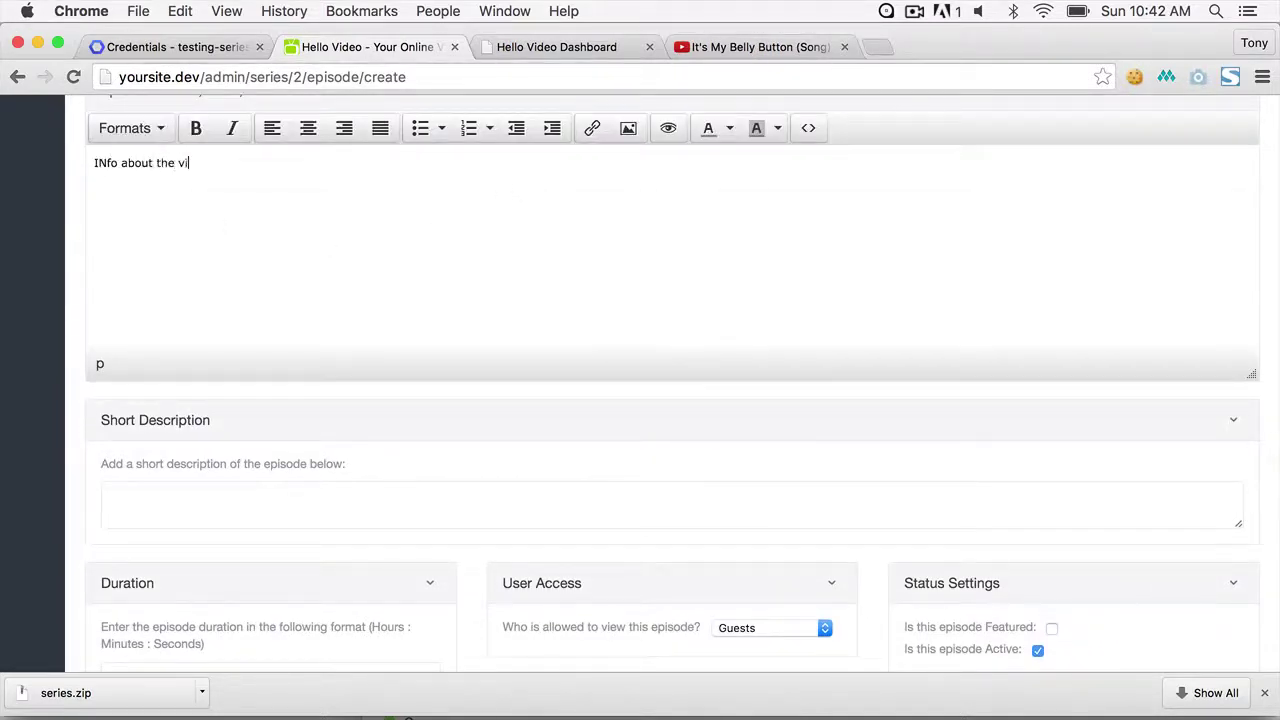
{"action": "key", "text": "super+a"}
{"action": "left_click", "coordinate": [205, 504]}
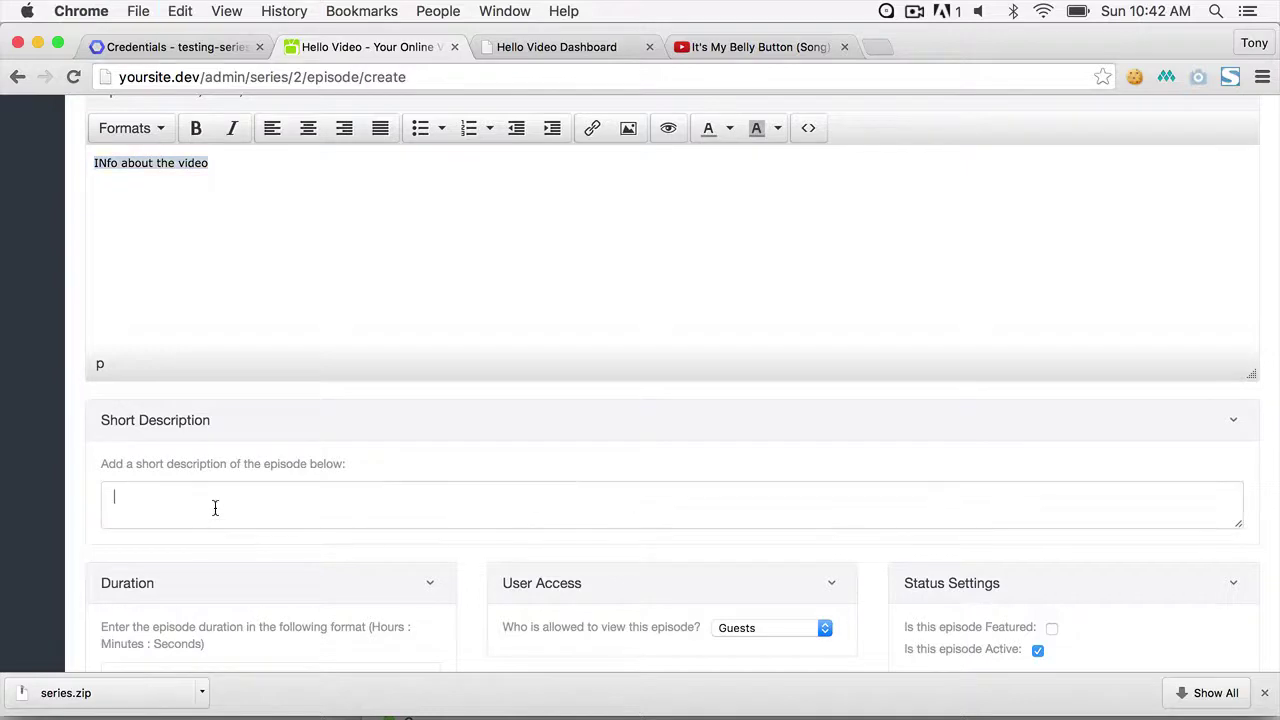
{"action": "key", "text": "super+v"}
{"action": "scroll", "coordinate": [214, 510], "scroll_direction": "down", "scroll_amount": 3}
{"action": "left_click", "coordinate": [304, 520]}
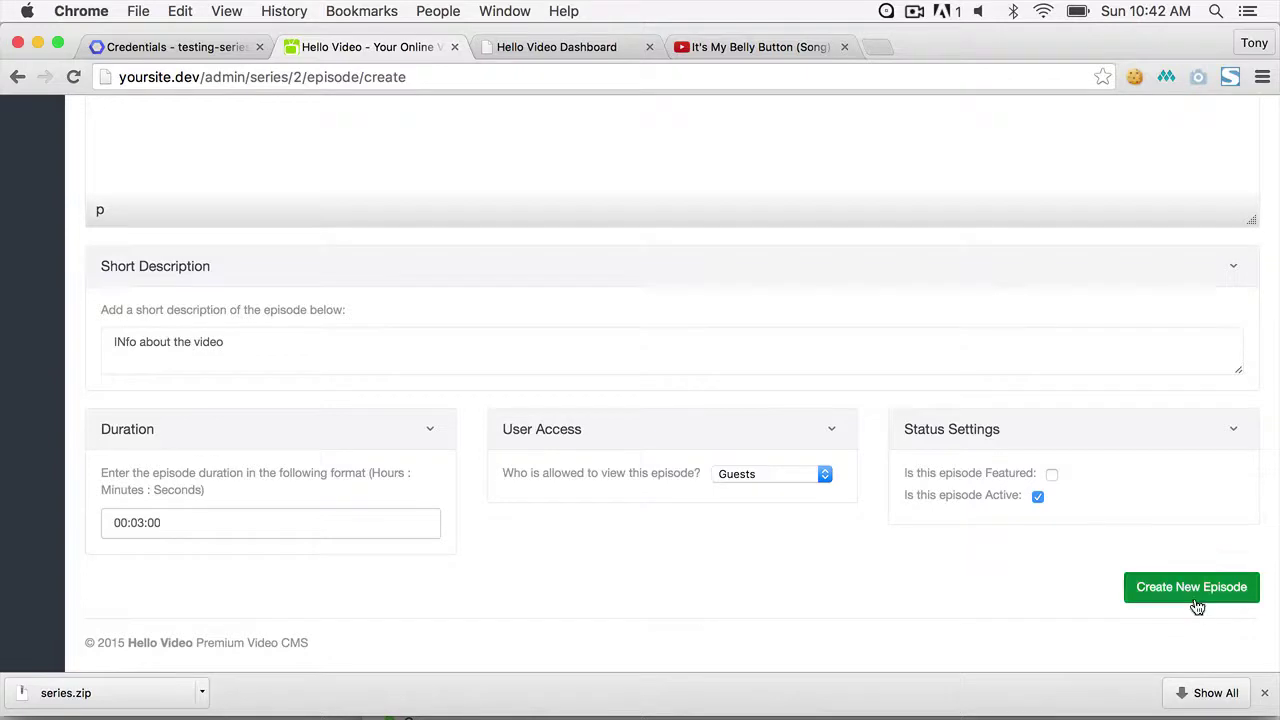
- Create the Big Buck Bunny episode and load the public yoursite.dev/series page
{"action": "left_click", "coordinate": [1128, 585]}
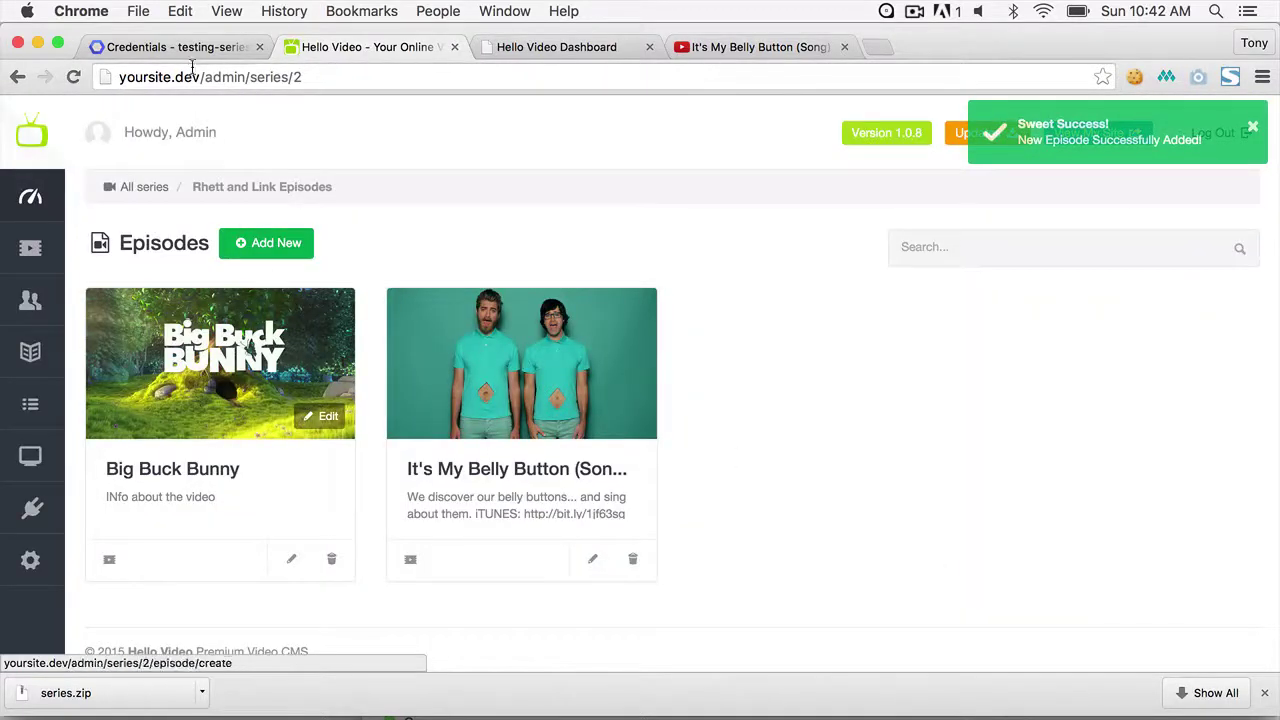
{"action": "left_click_drag", "start_coordinate": [205, 77], "coordinate": [320, 78]}
{"action": "type", "text": "series"}
{"action": "key", "text": "Return"}
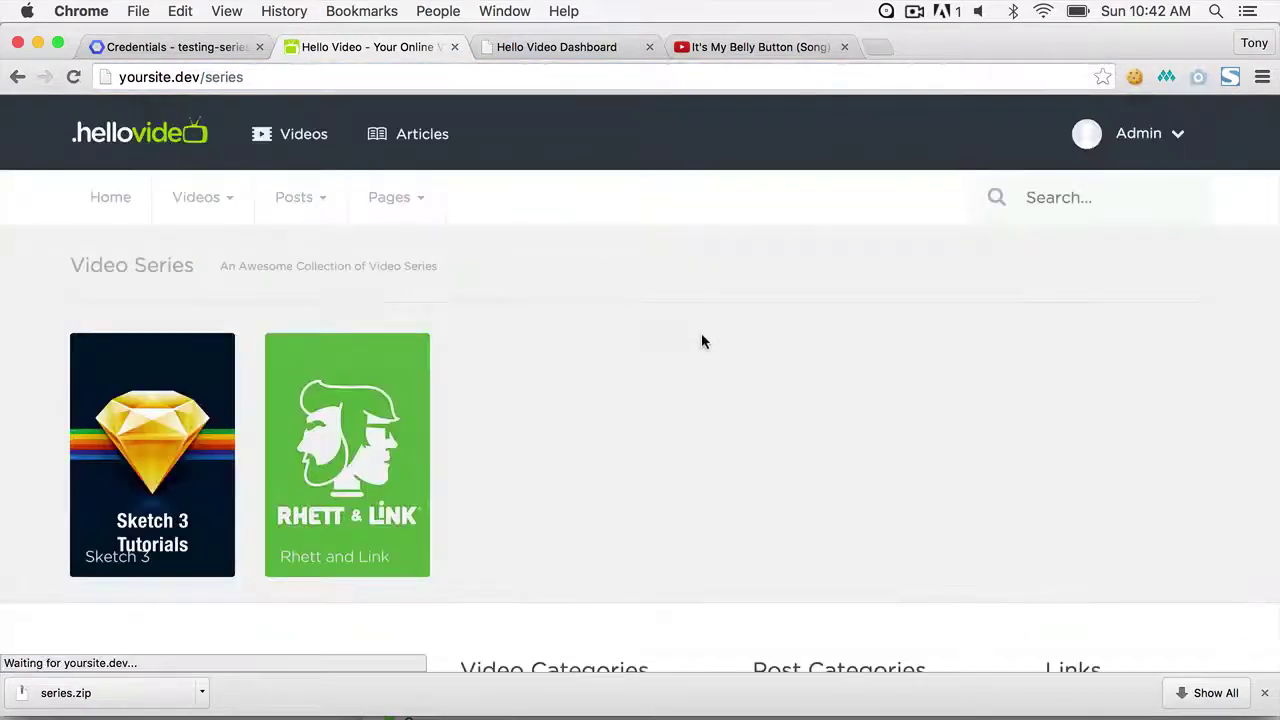
- In Rhett and Link, play Big Buck Bunny, switch to It's My Belly Button (Song), and return
{"action": "left_click", "coordinate": [393, 416]}
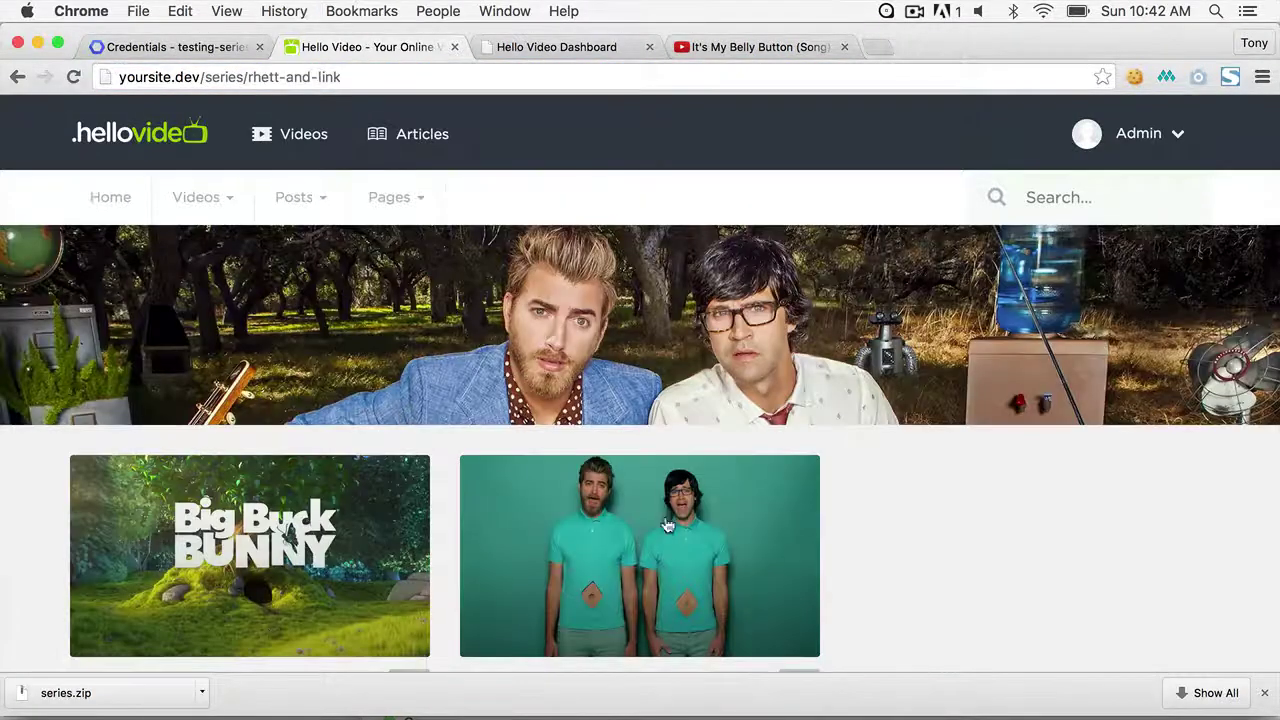
{"action": "scroll", "coordinate": [692, 528], "scroll_direction": "down", "scroll_amount": 5}
{"action": "left_click", "coordinate": [309, 320]}
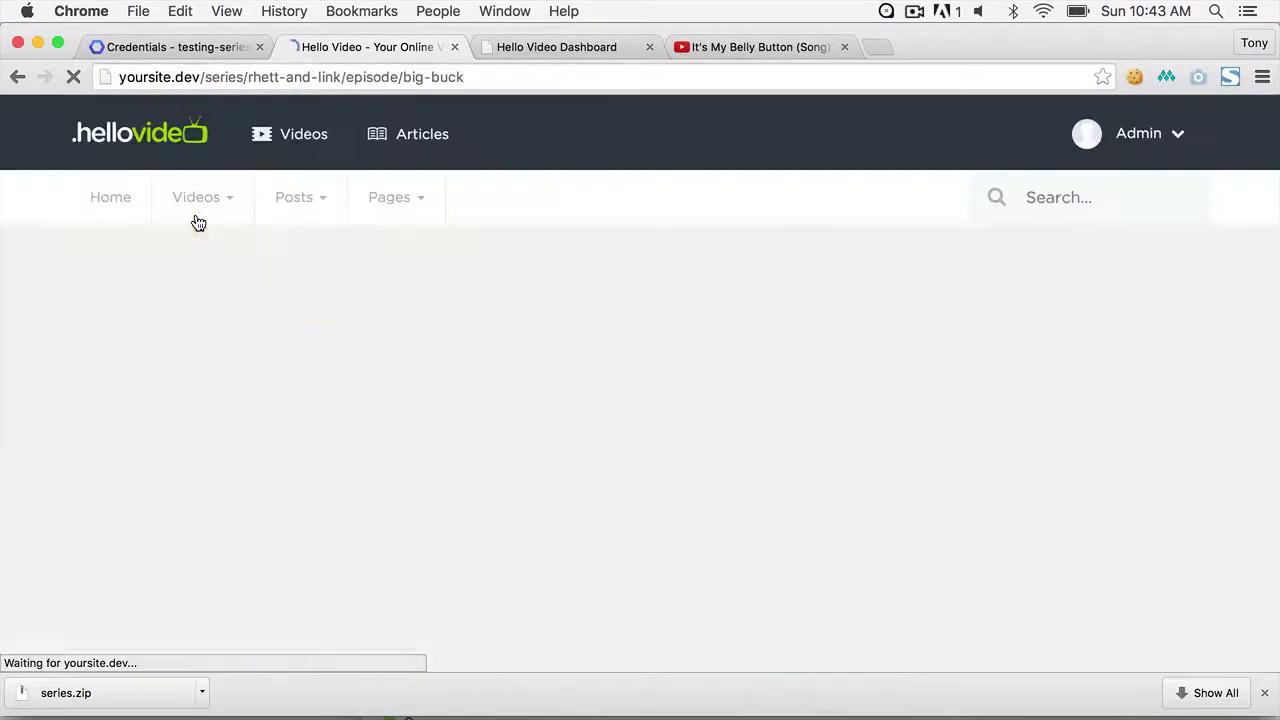
{"action": "scroll", "coordinate": [1008, 323], "scroll_direction": "down", "scroll_amount": 2}
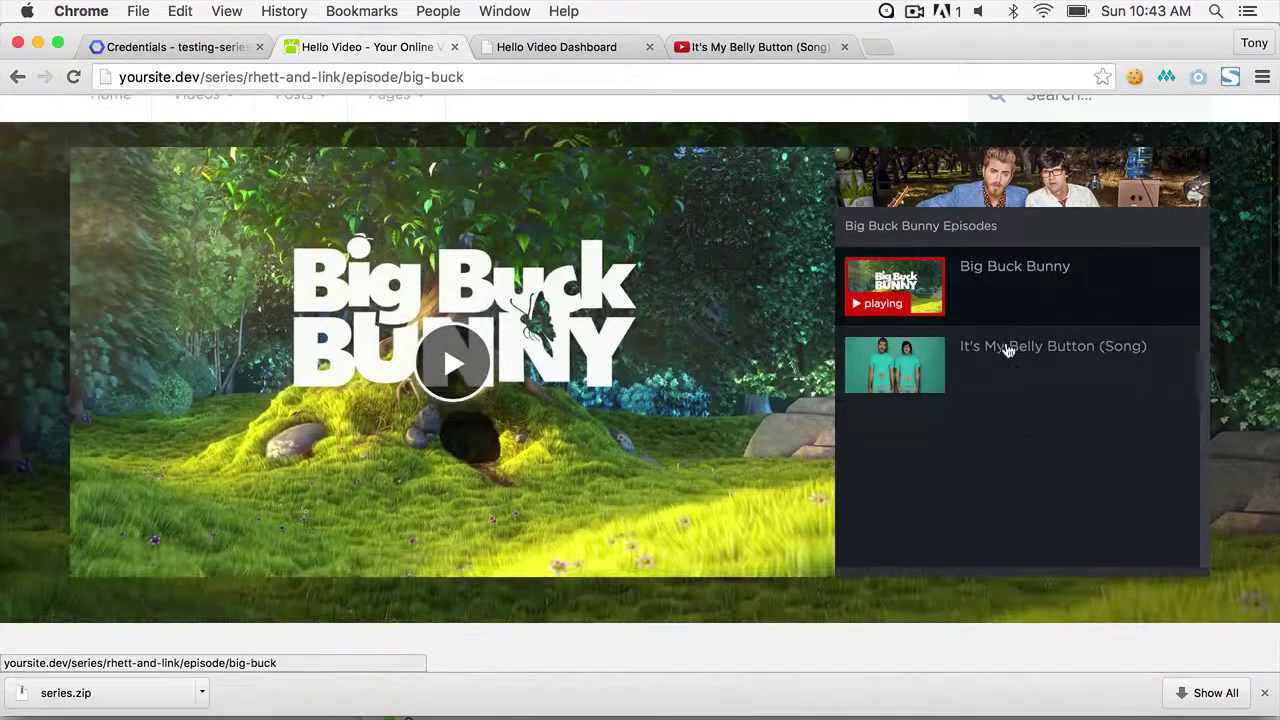
{"action": "left_click", "coordinate": [1006, 388]}
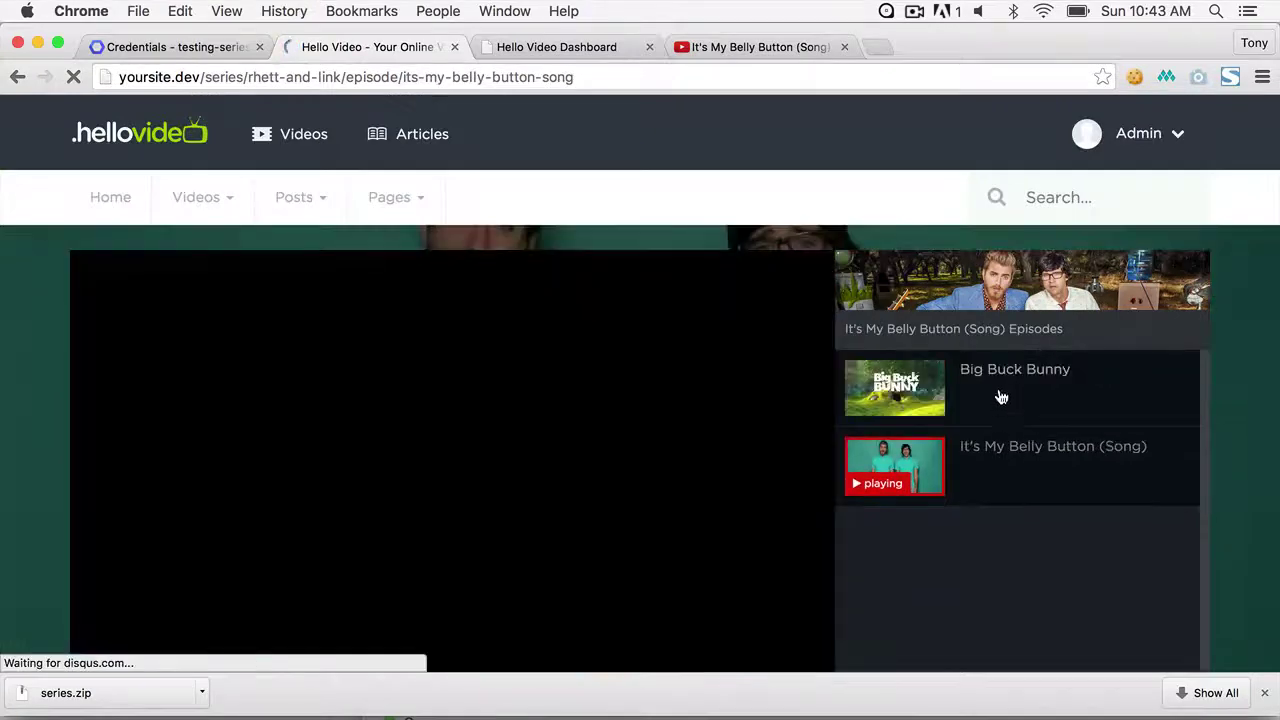
{"action": "left_click", "coordinate": [975, 400]}
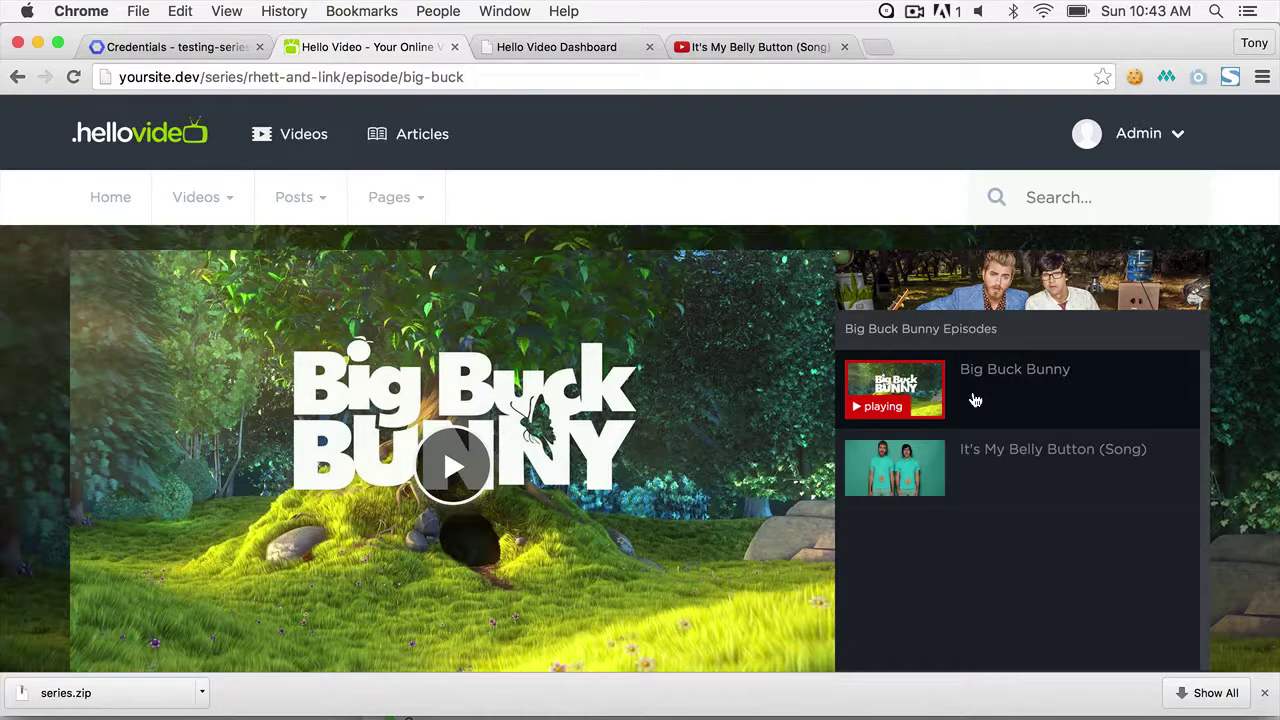
{"action": "left_click", "coordinate": [1171, 137]}
- From the admin area, switch the Video Series Settings images from Tall to Wide and save
{"action": "left_click", "coordinate": [1132, 304]}
{"action": "mouse_move", "coordinate": [30, 508]}
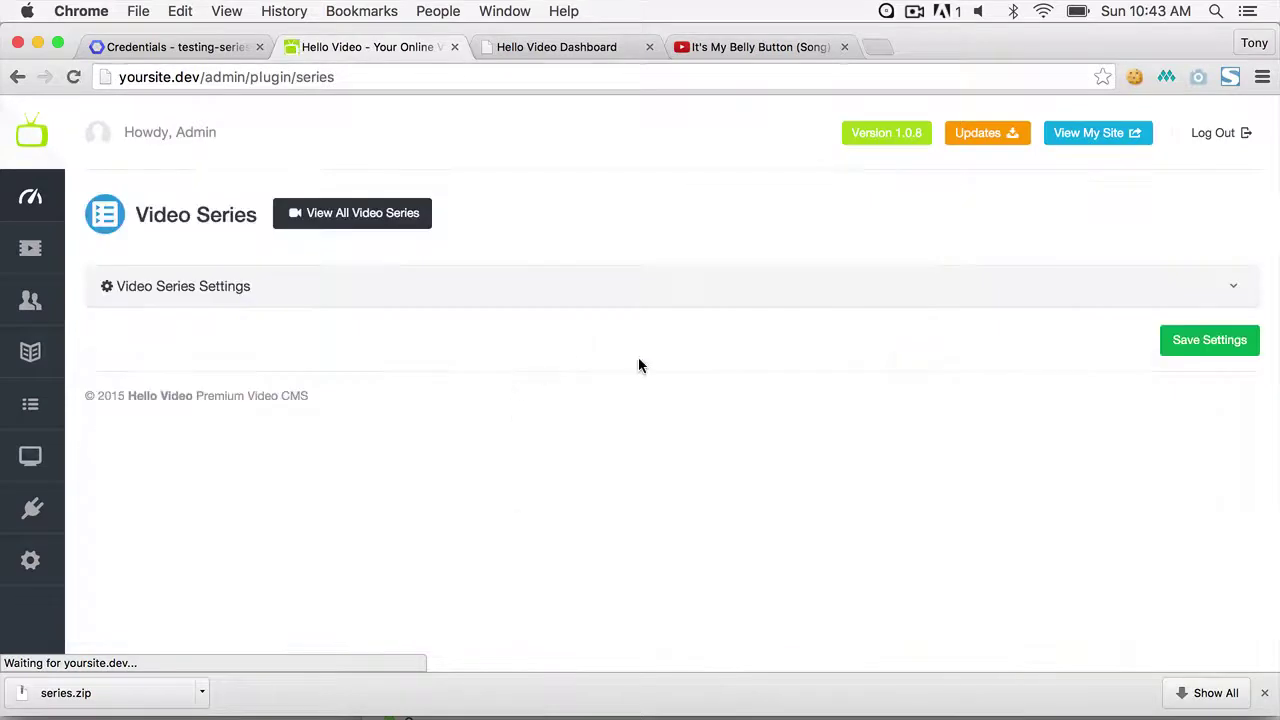
{"action": "left_click", "coordinate": [1234, 288]}
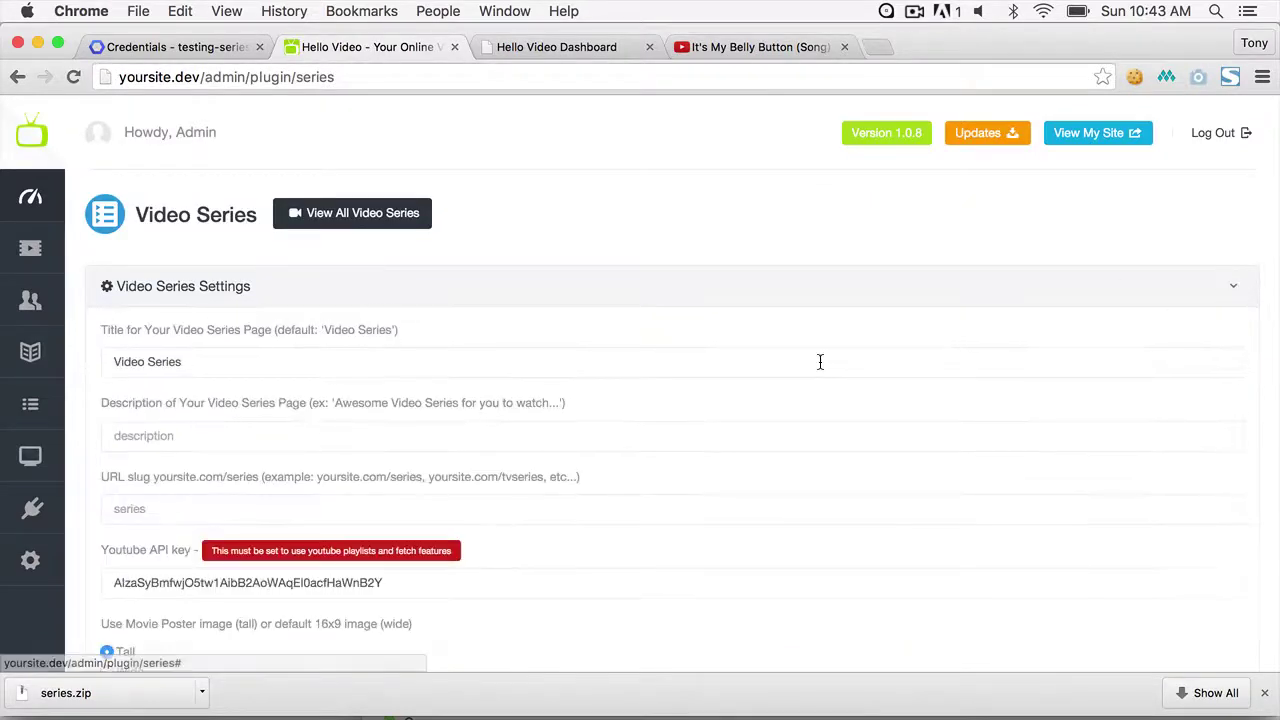
{"action": "scroll", "coordinate": [763, 383], "scroll_direction": "down", "scroll_amount": 3}
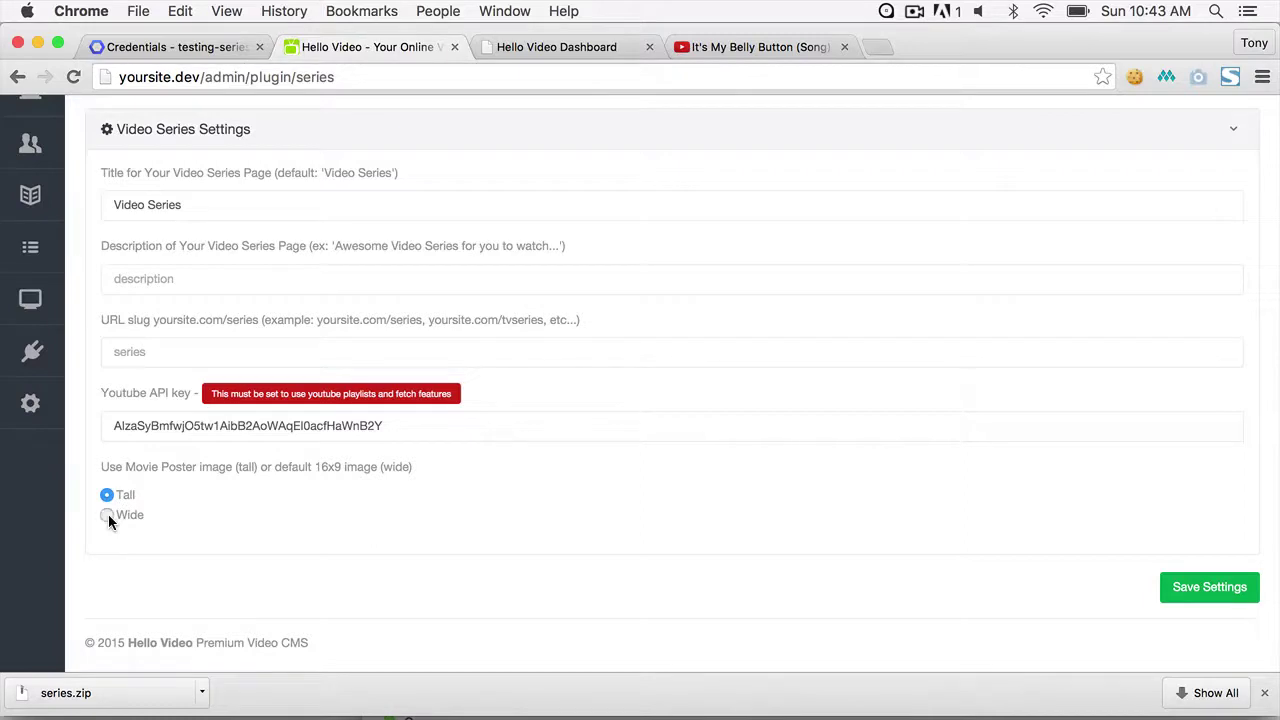
{"action": "left_click", "coordinate": [1203, 594]}
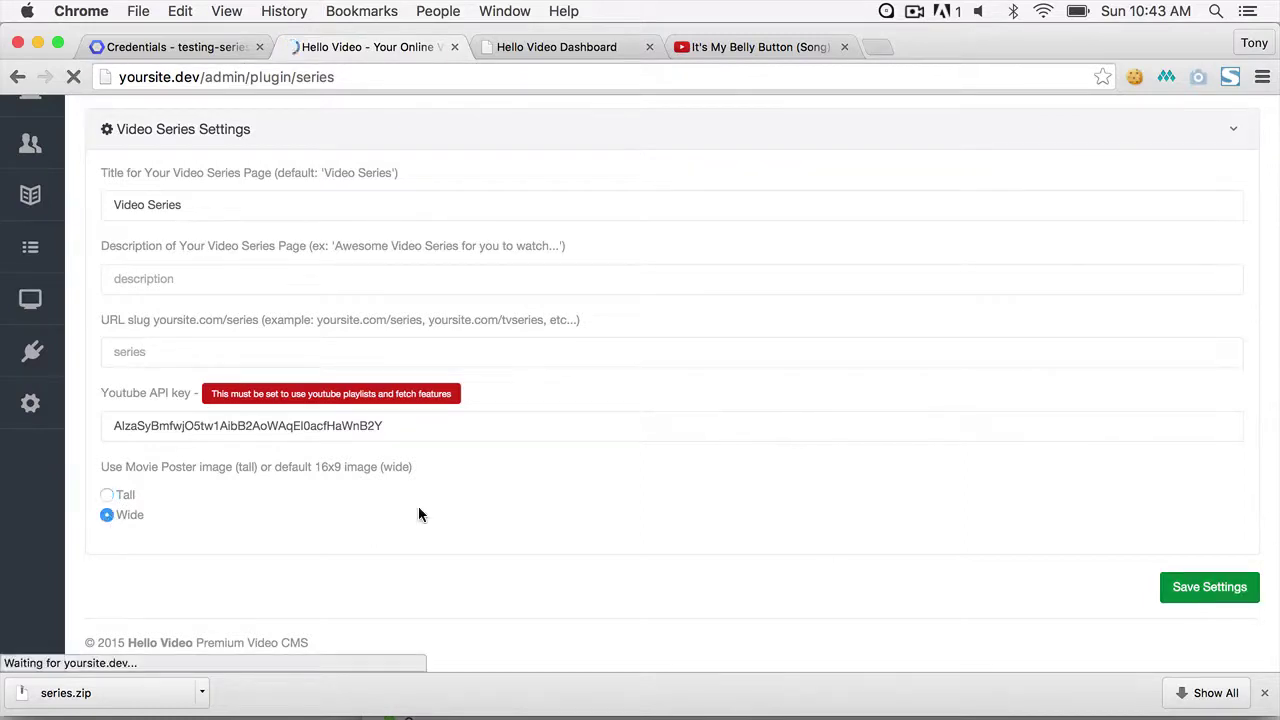
- View all video series, then remove 'admin' from the address to load yoursite.dev/series
{"action": "left_click", "coordinate": [346, 222]}
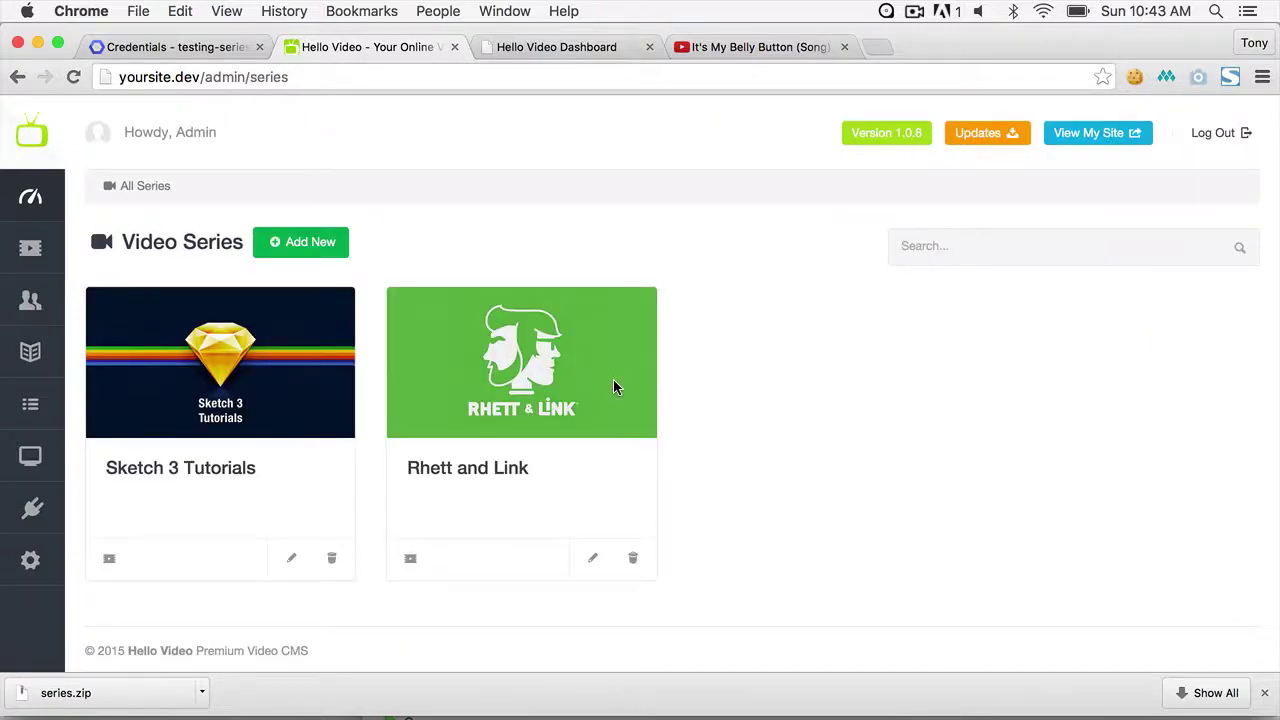
{"action": "left_click", "coordinate": [213, 79]}
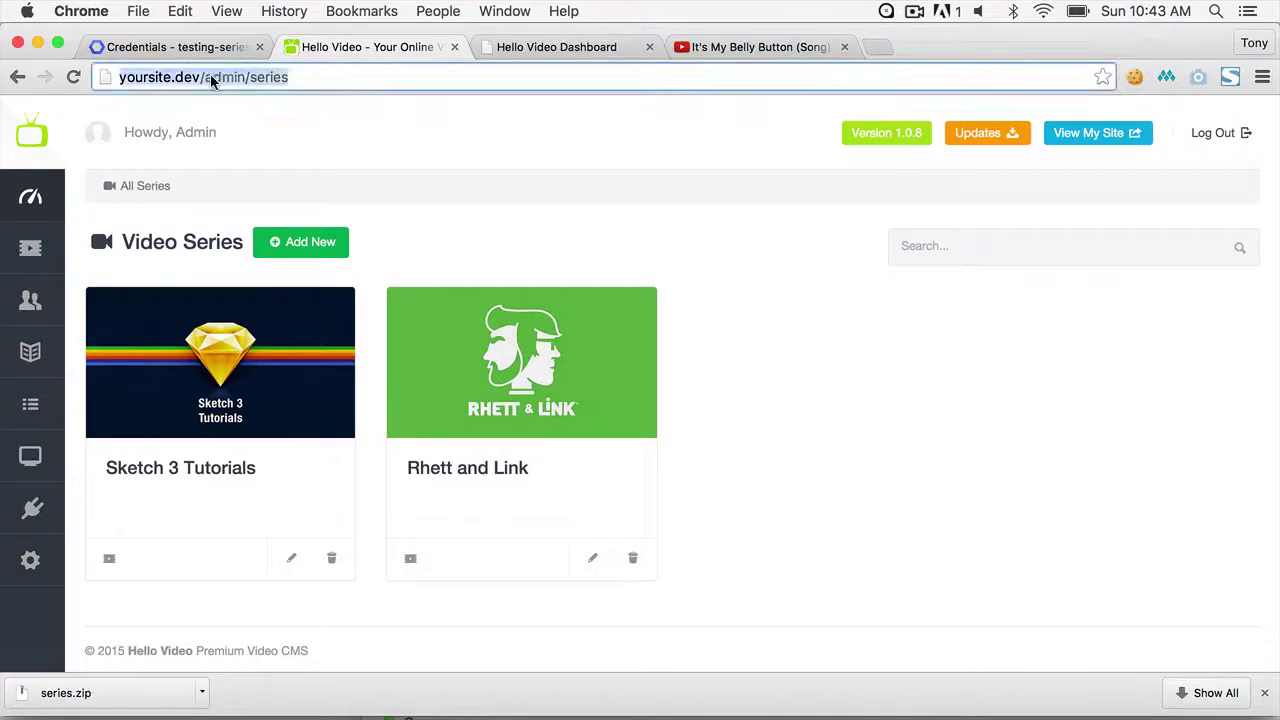
{"action": "double_click", "coordinate": [213, 77]}
{"action": "key", "text": "BackSpace"}
{"action": "key", "text": "BackSpace"}
{"action": "key", "text": "Return"}
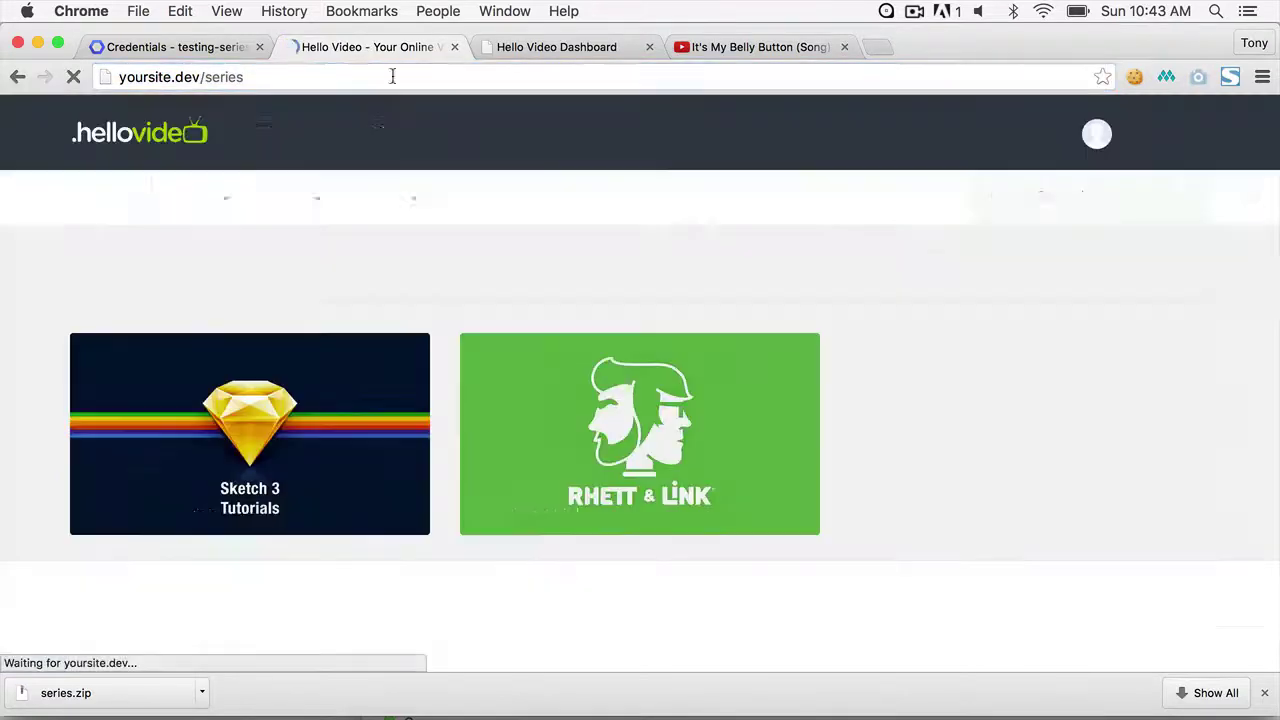